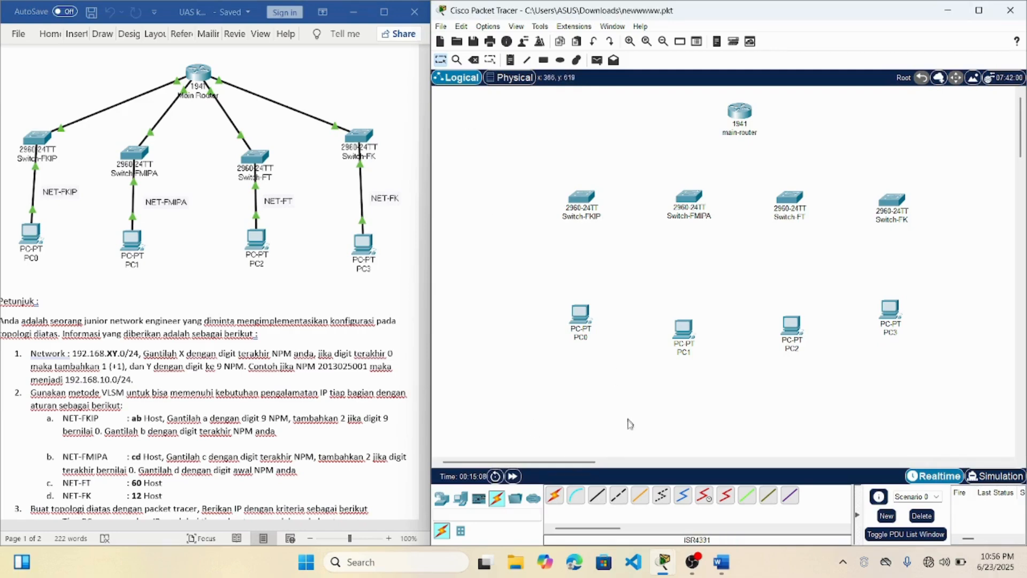
Connect FastEthernet0/1 on Switch-FKIP to FastEthernet0 on PC0 with a copper straight-through cable
left_click(597, 495)
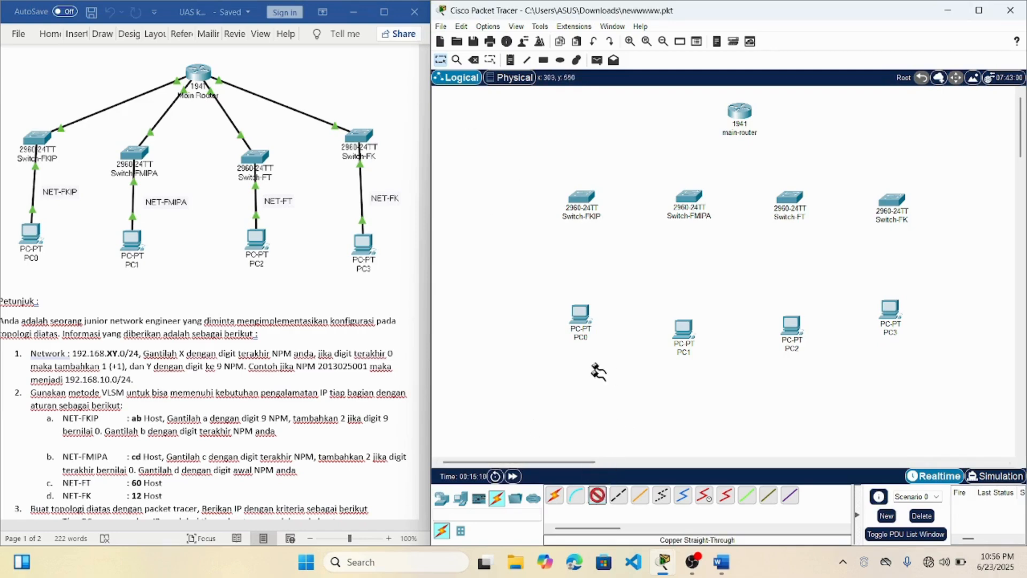
left_click(581, 198)
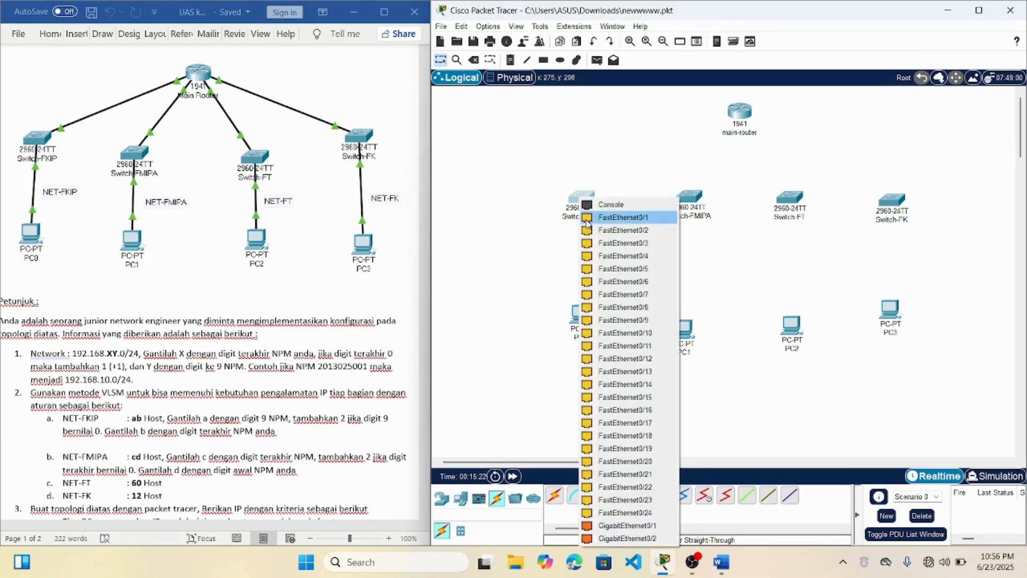
left_click(587, 218)
left_click(586, 317)
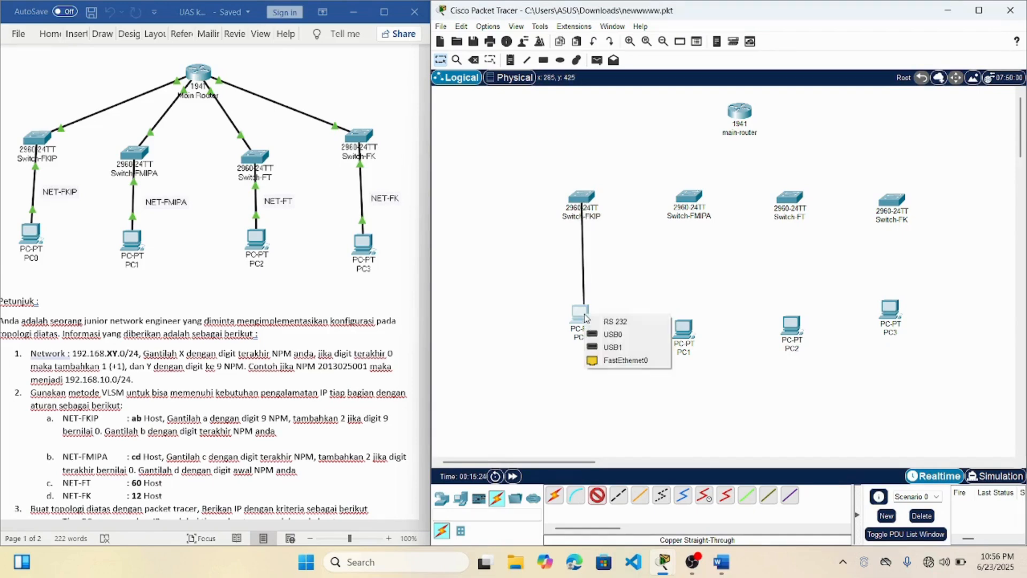
left_click(621, 360)
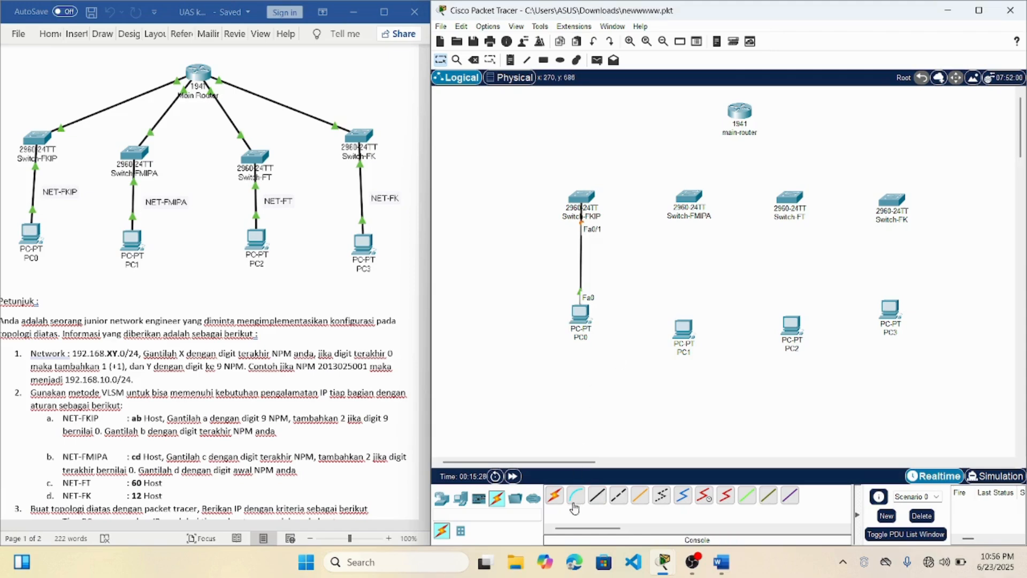
Connect FastEthernet0/1 on Switch-FMIPA to FastEthernet0 on PC1 with a copper straight-through cable
left_click(597, 495)
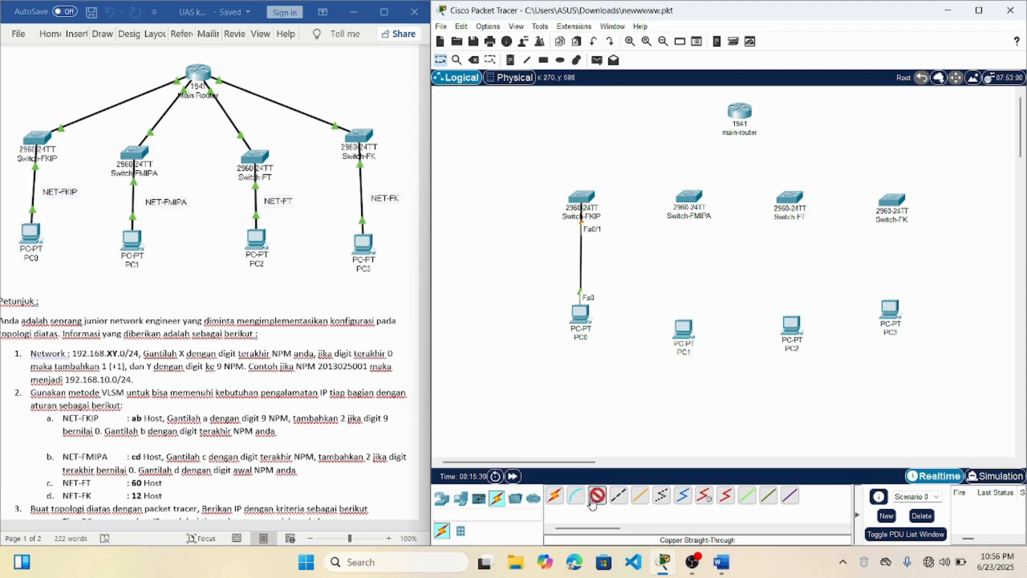
left_click(697, 201)
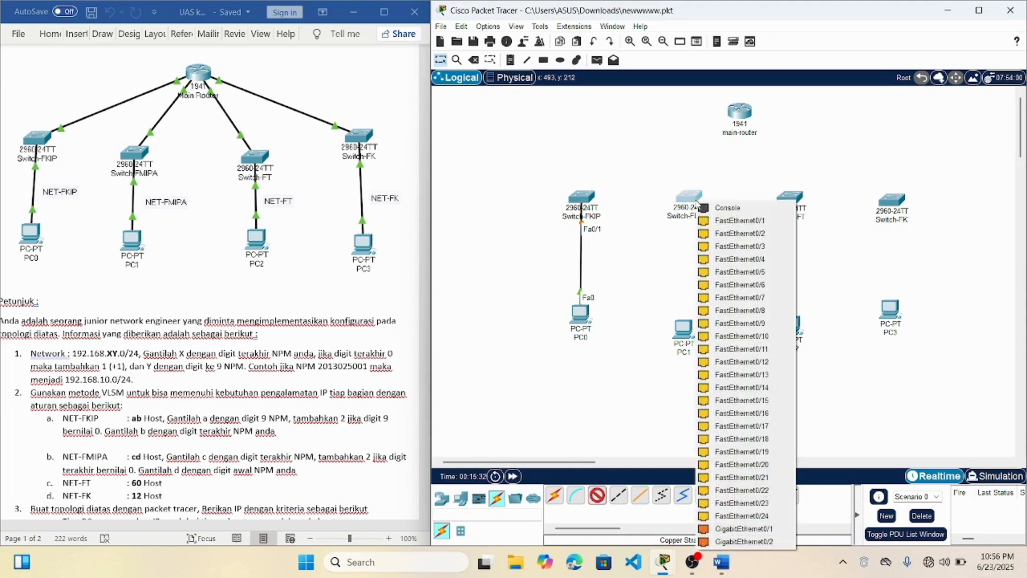
left_click(738, 220)
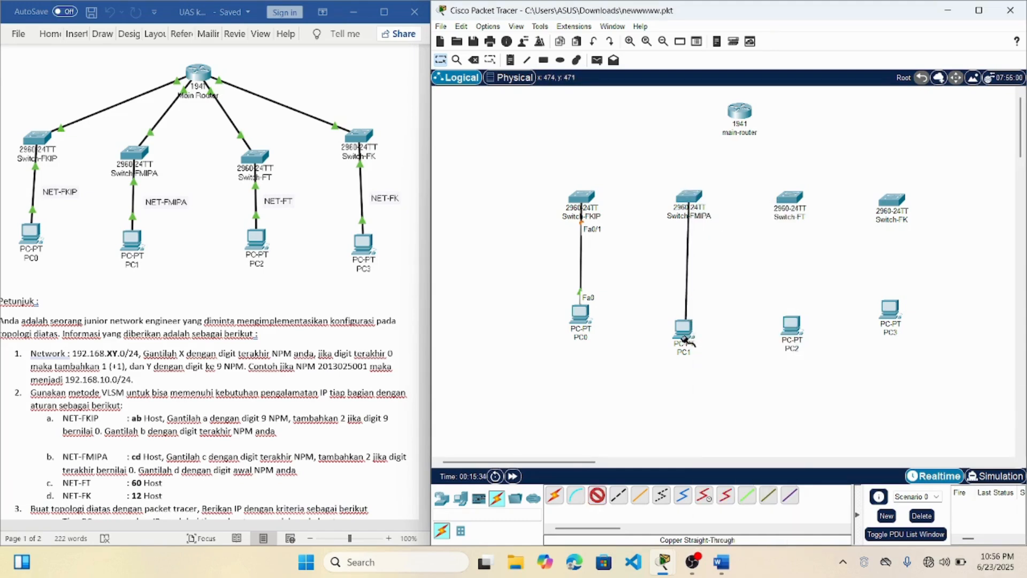
left_click(685, 338)
left_click(714, 385)
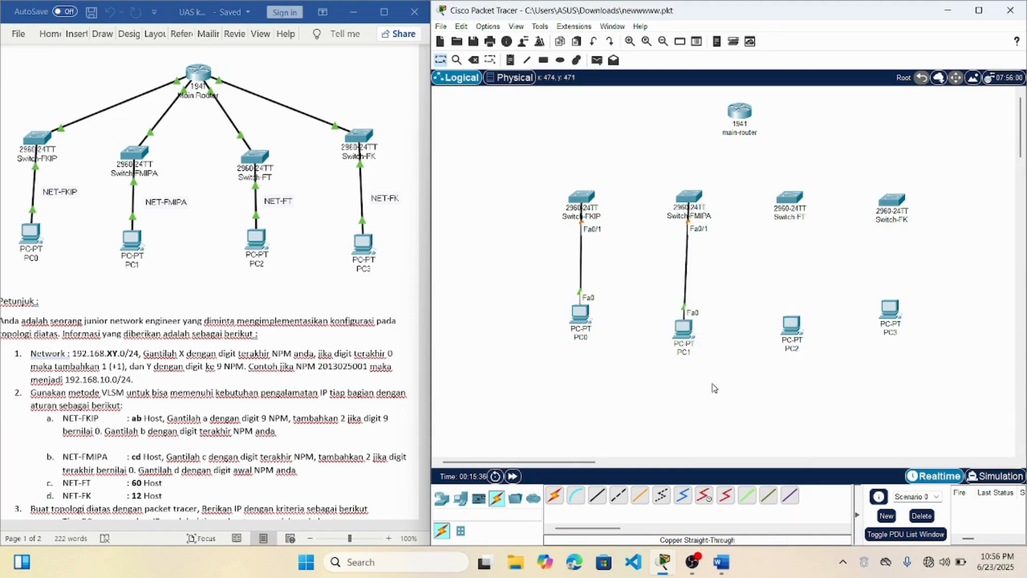
Connect FastEthernet0/1 on Switch-FT to FastEthernet0 on PC2 with a copper straight-through cable
left_click(598, 500)
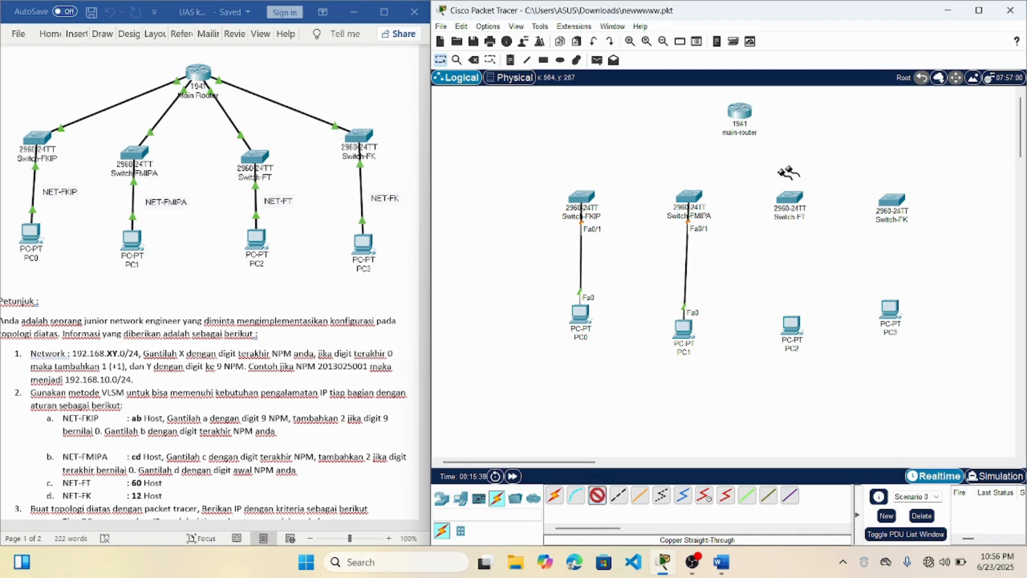
left_click(797, 197)
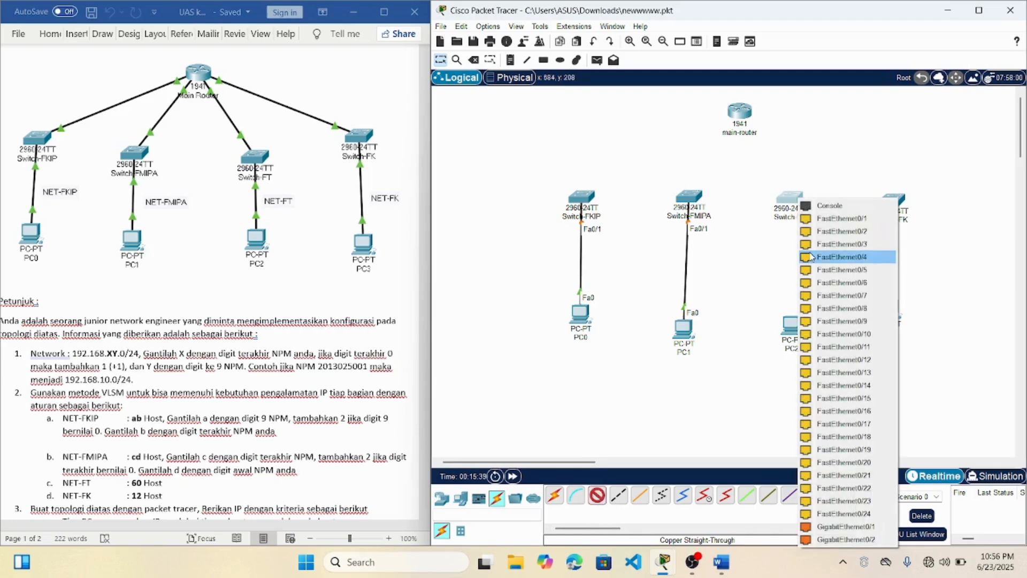
left_click(806, 219)
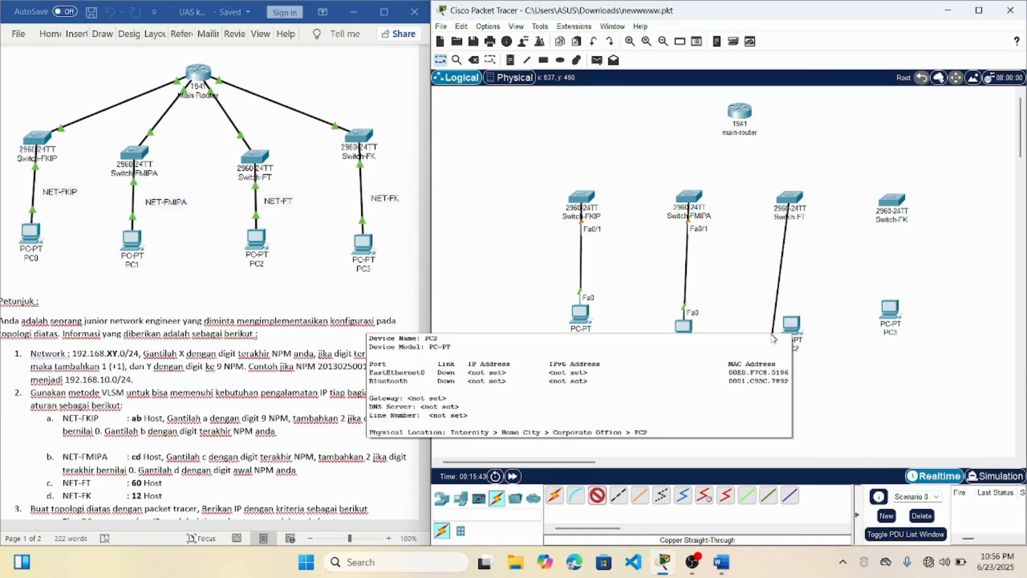
left_click(790, 328)
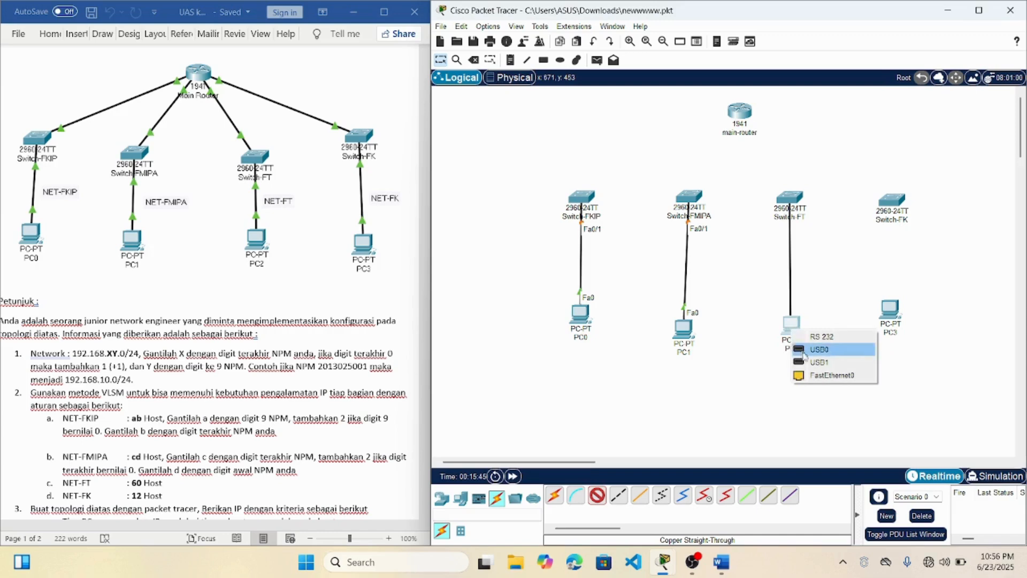
left_click(811, 375)
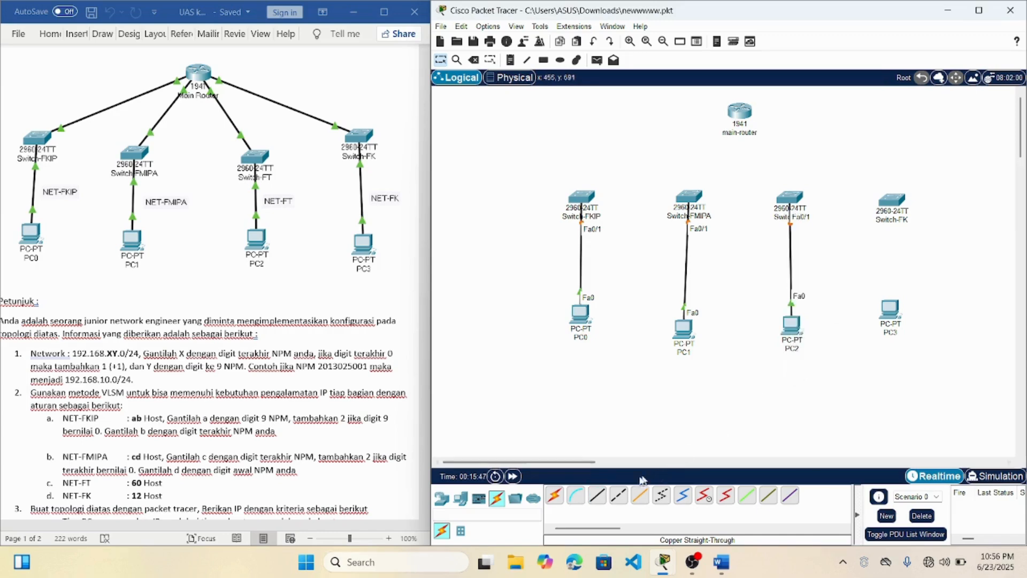
Connect FastEthernet0/1 on Switch-FK to FastEthernet0 on PC3 with a copper straight-through cable
left_click(598, 497)
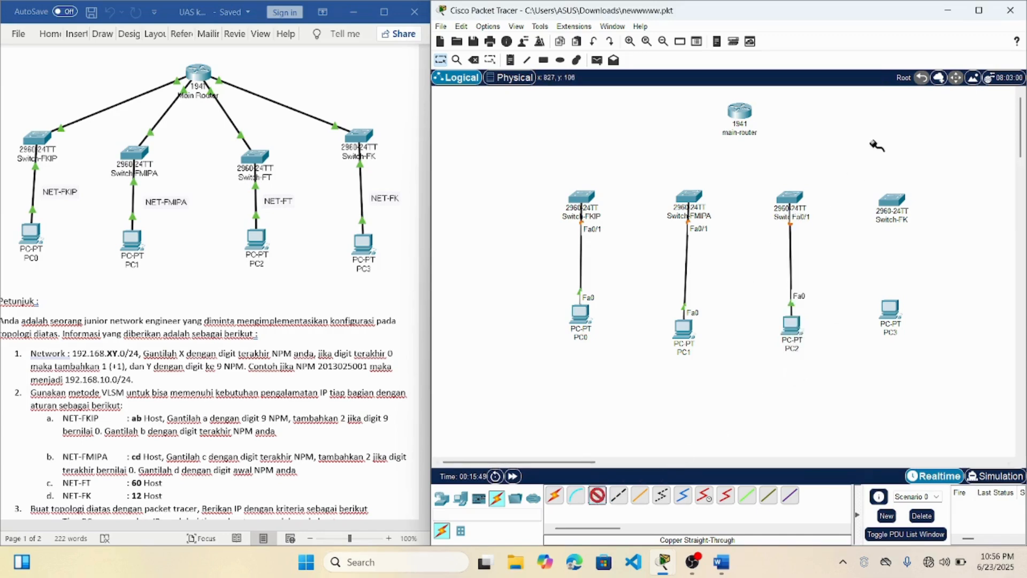
left_click(898, 206)
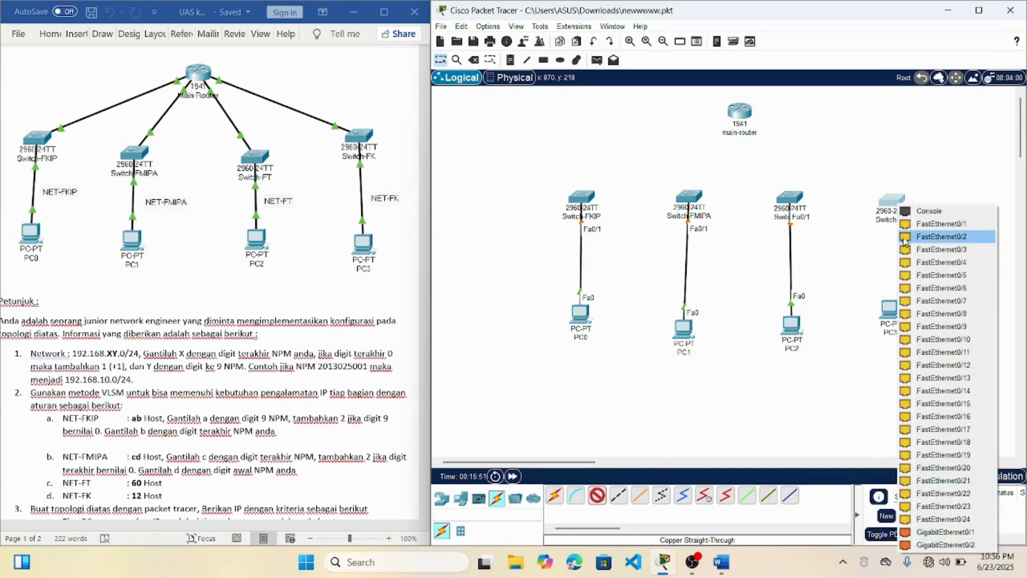
left_click(903, 225)
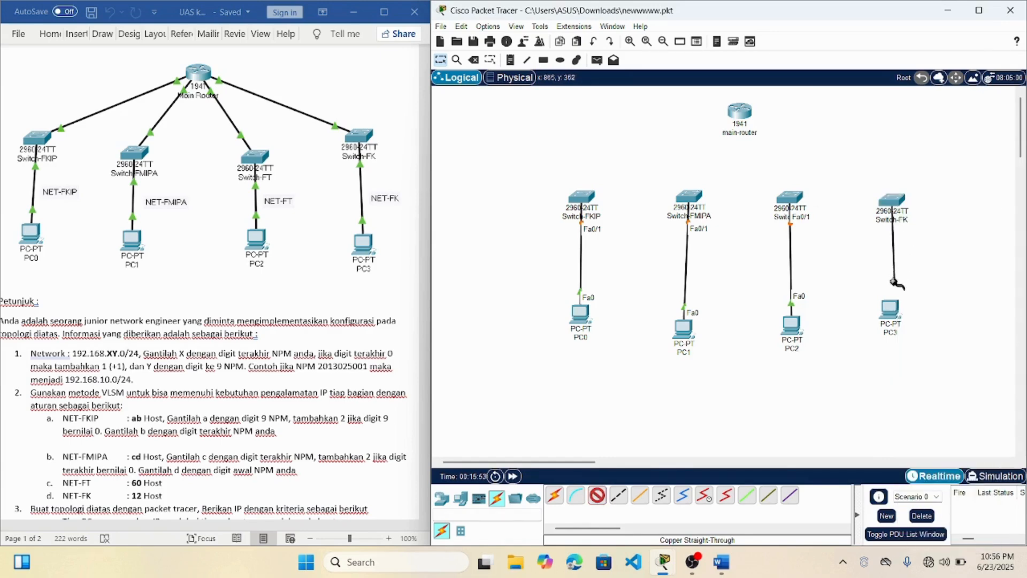
left_click(891, 313)
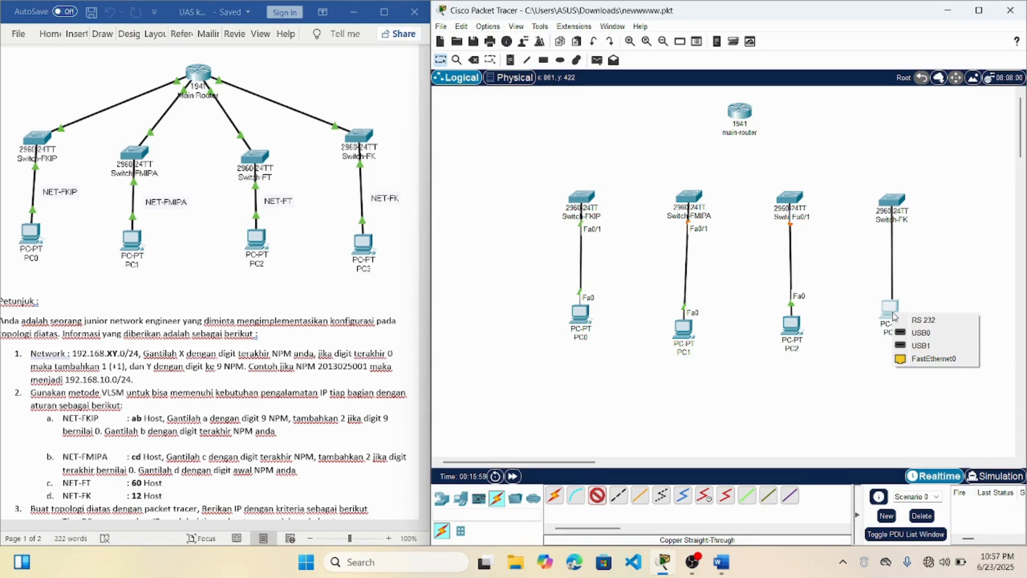
left_click(903, 360)
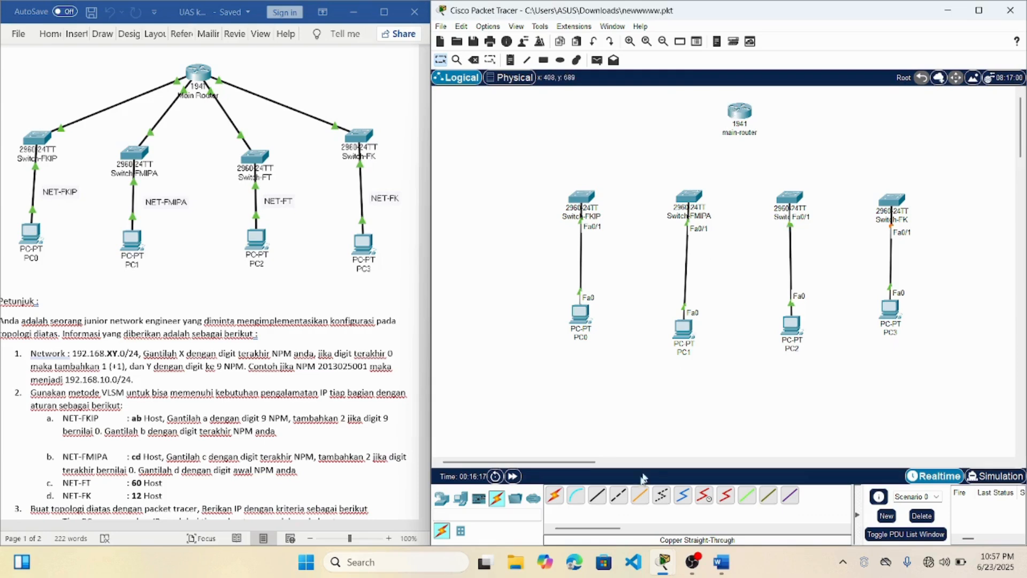
Connect GigabitEthernet0/0 on main-router to FastEthernet0/2 on Switch-FKIP with a copper straight-through cable
left_click(597, 499)
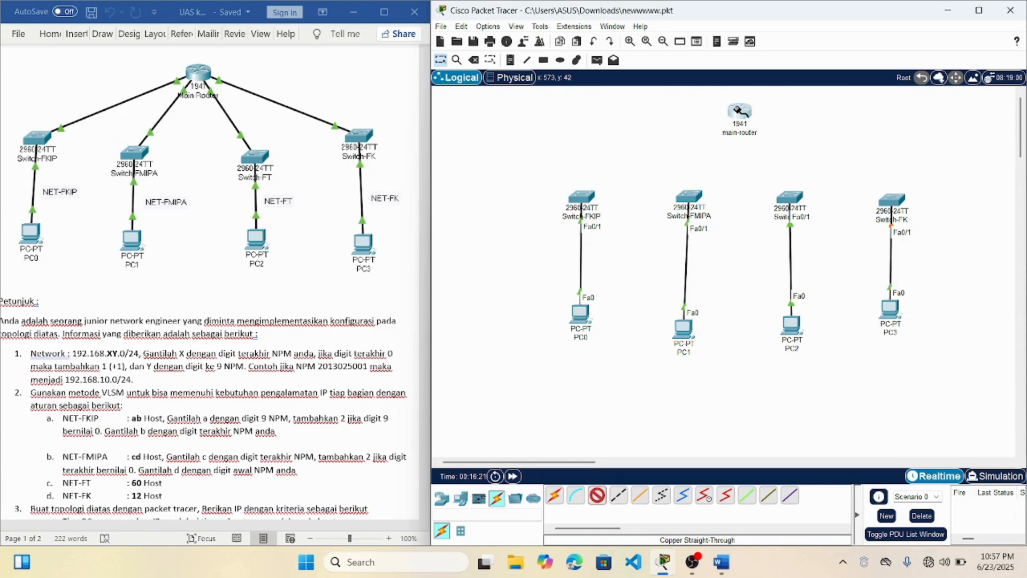
left_click(739, 112)
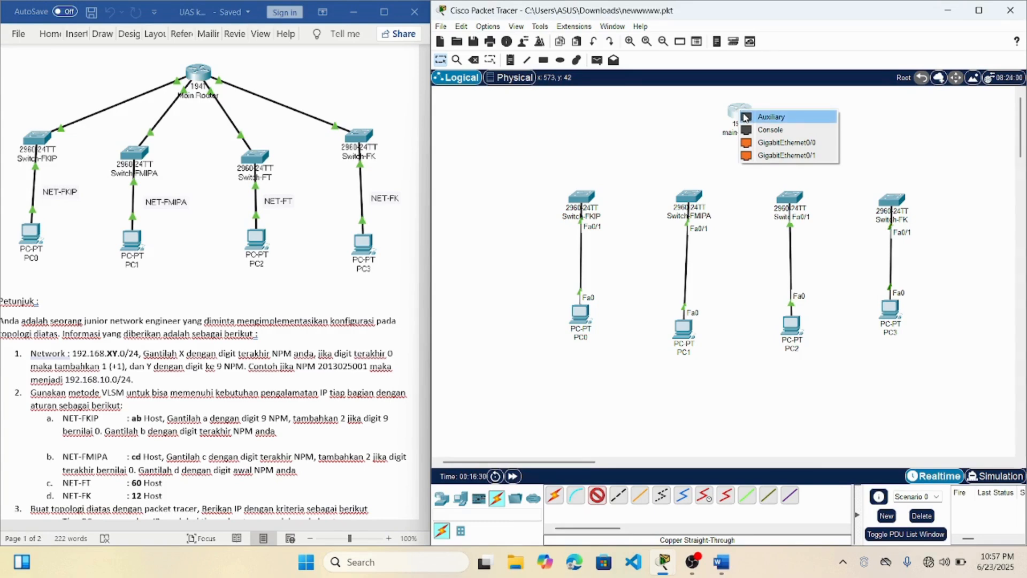
left_click(781, 142)
left_click(586, 199)
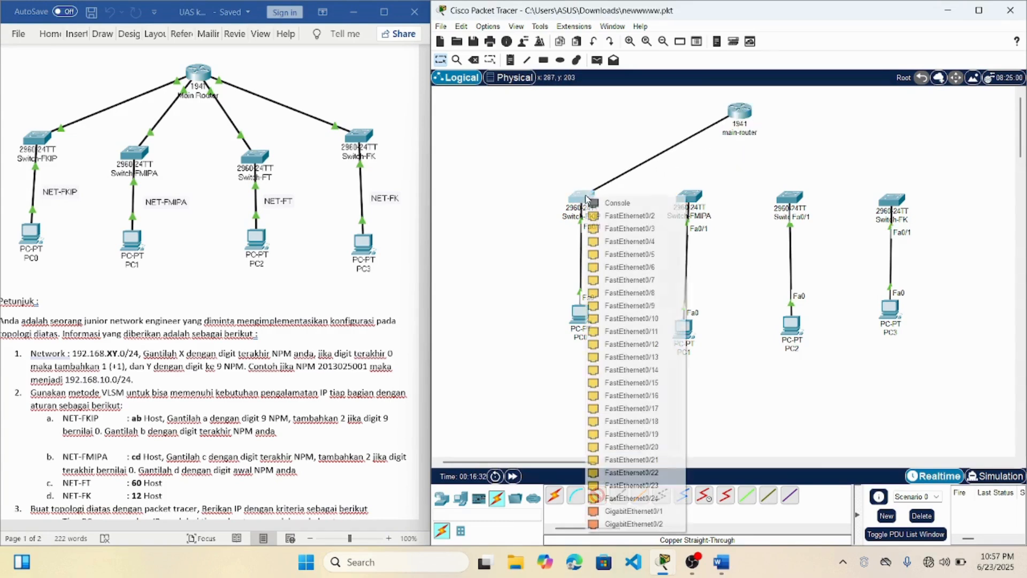
left_click(612, 217)
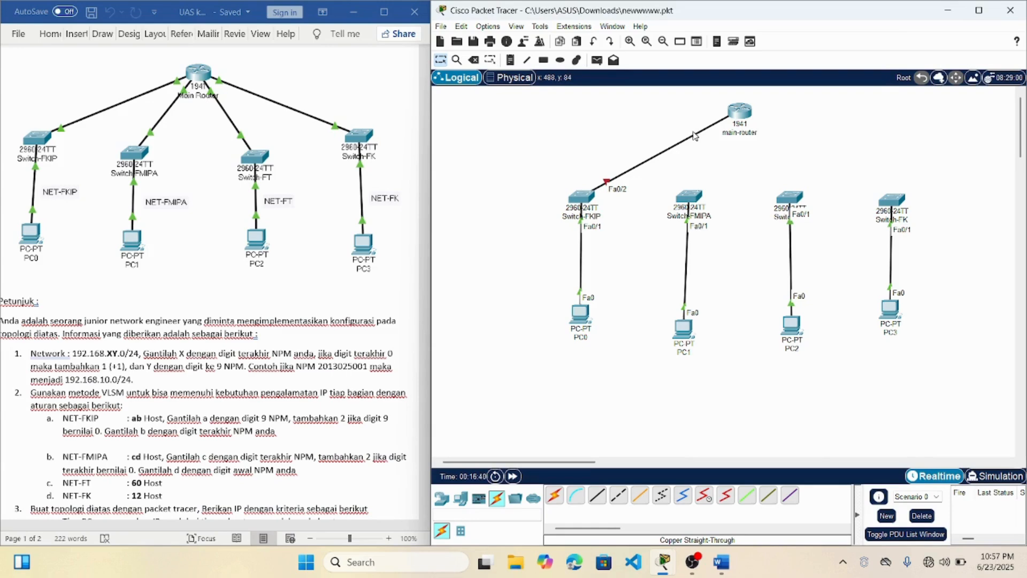
Delete the cable between main-router and Switch-FKIP
left_click(475, 60)
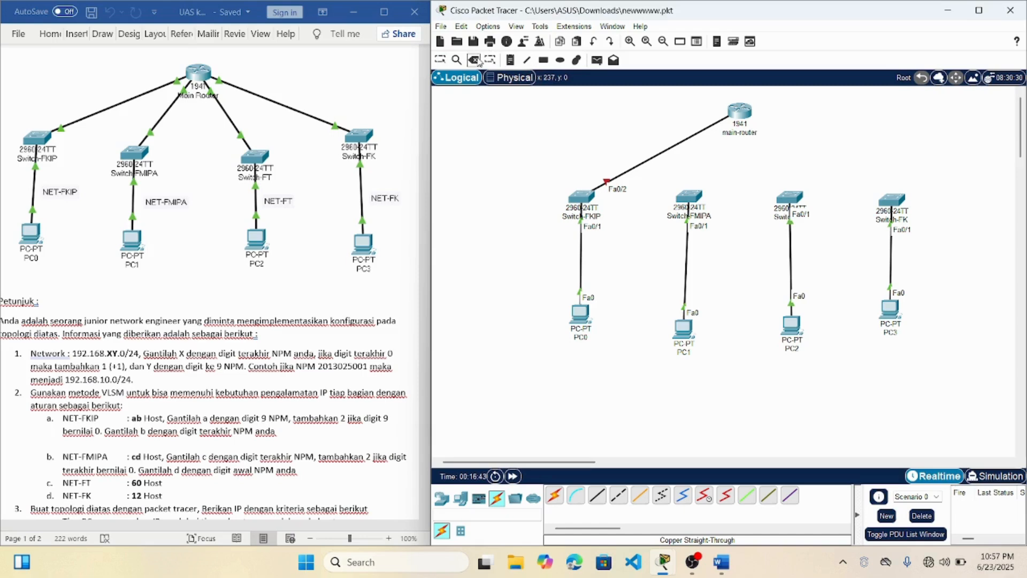
left_click(649, 161)
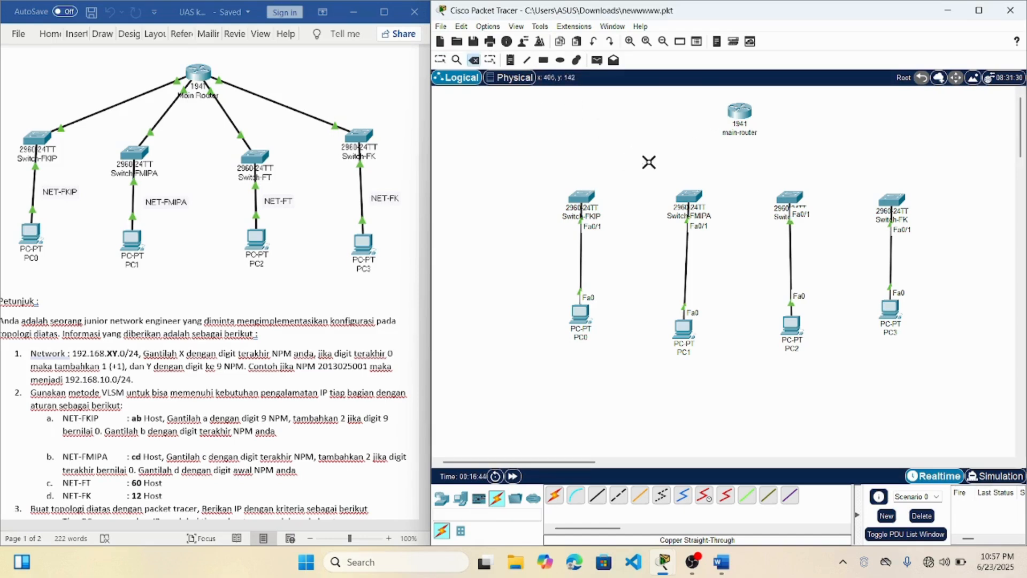
left_click(598, 497)
left_click(599, 498)
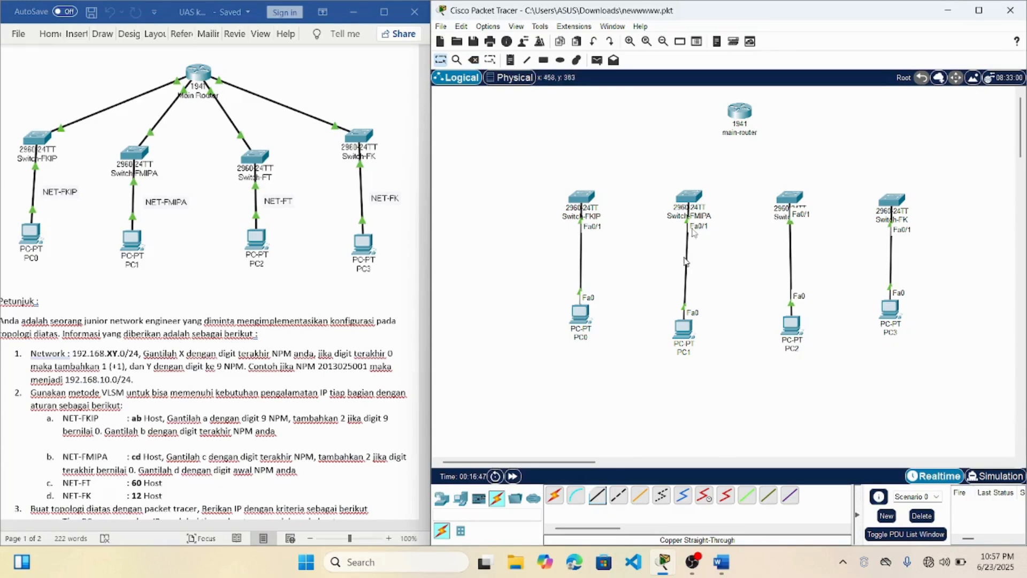
With main-router powered off, install an HWIC-4ESW module in its leftmost expansion slot
left_click(743, 112)
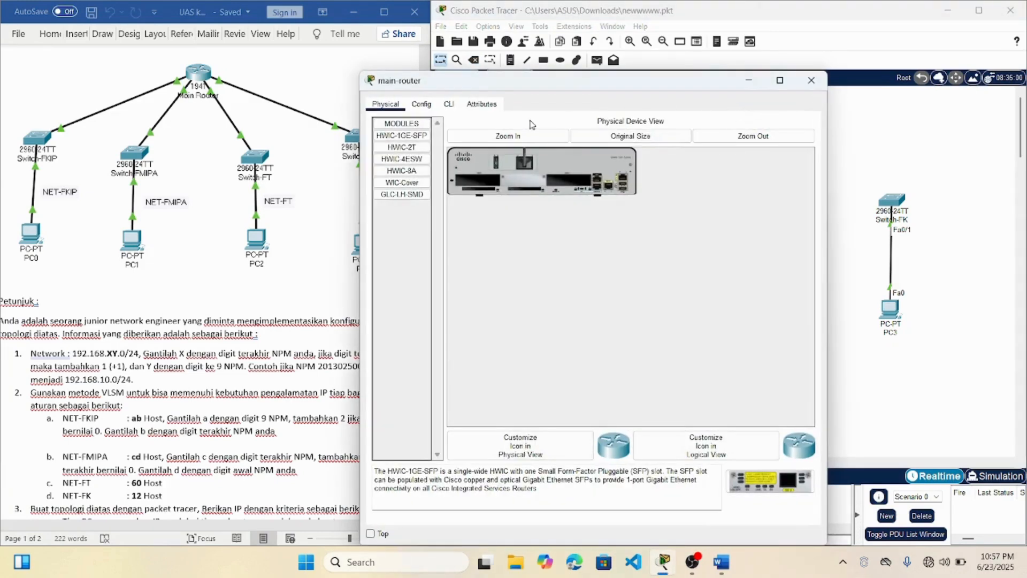
left_click(507, 137)
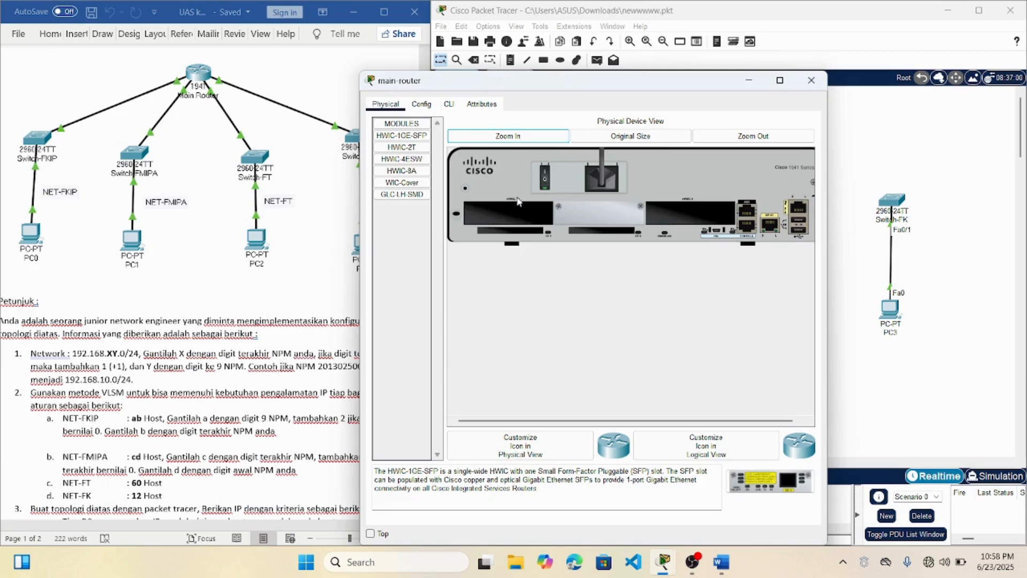
left_click(546, 180)
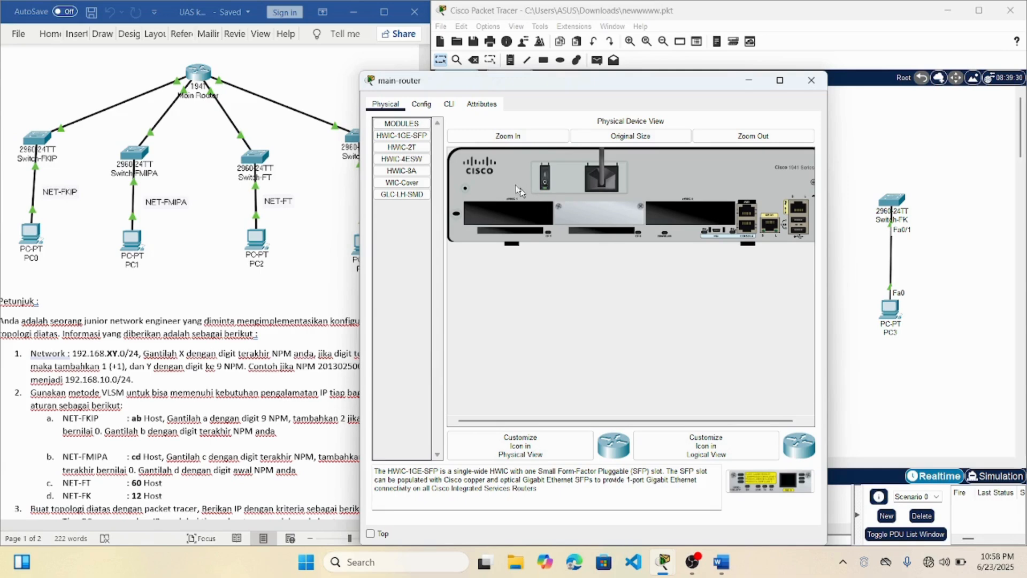
left_click(405, 159)
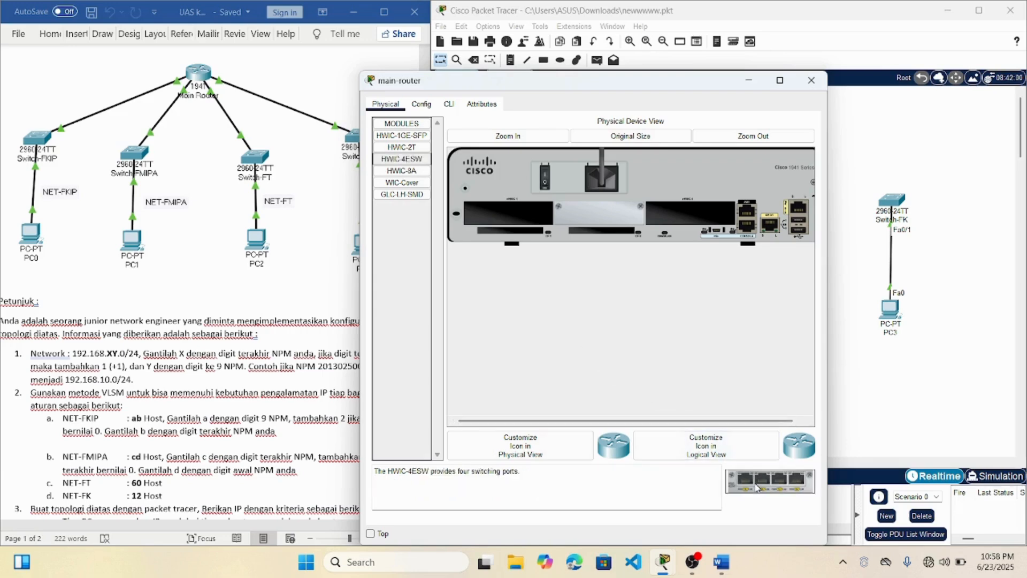
left_click_drag(756, 486, 502, 217)
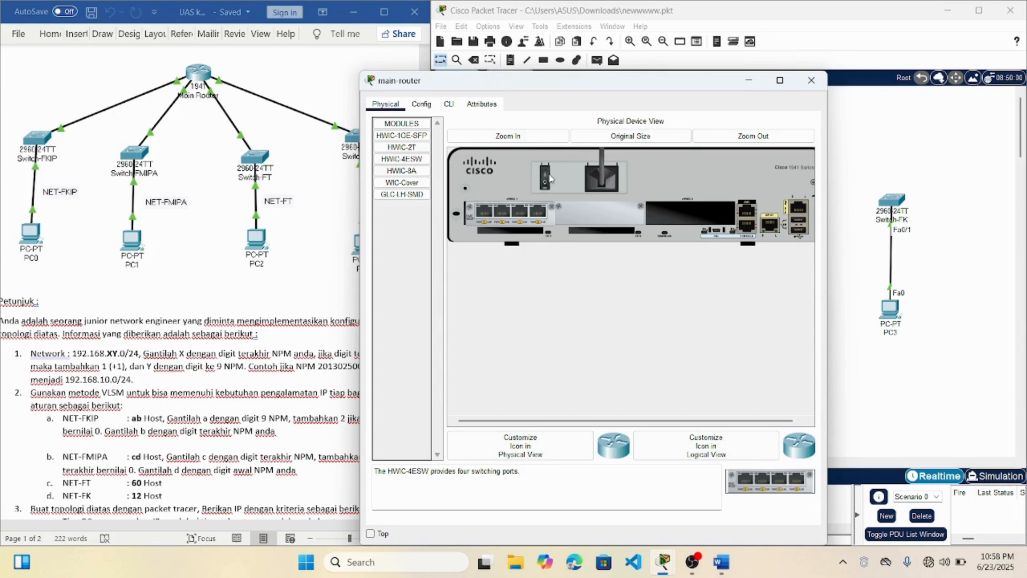
left_click(814, 79)
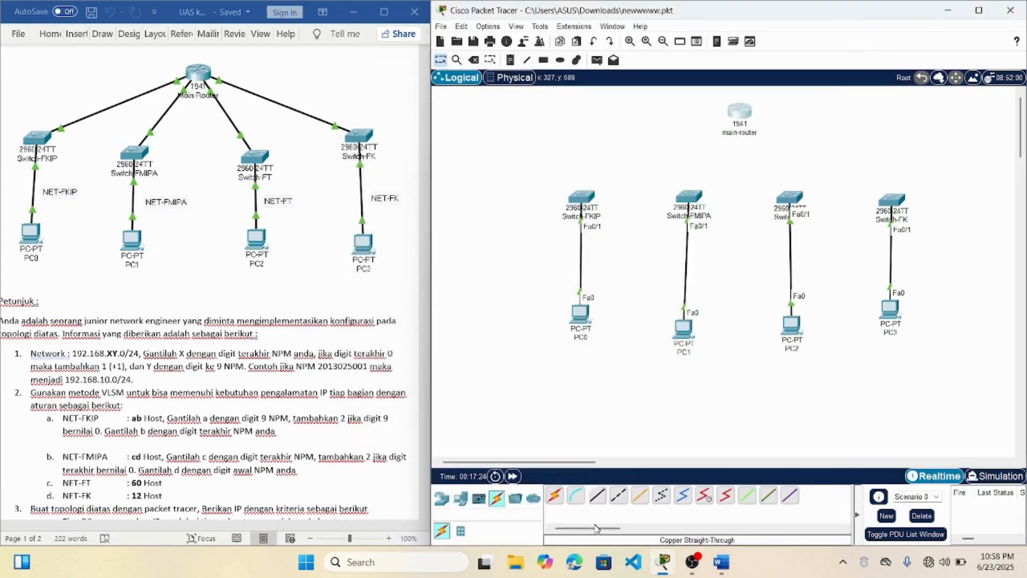
Connect FastEthernet0/1/0 on main-router to FastEthernet0/2 on Switch-FKIP with a copper straight-through cable
left_click(597, 494)
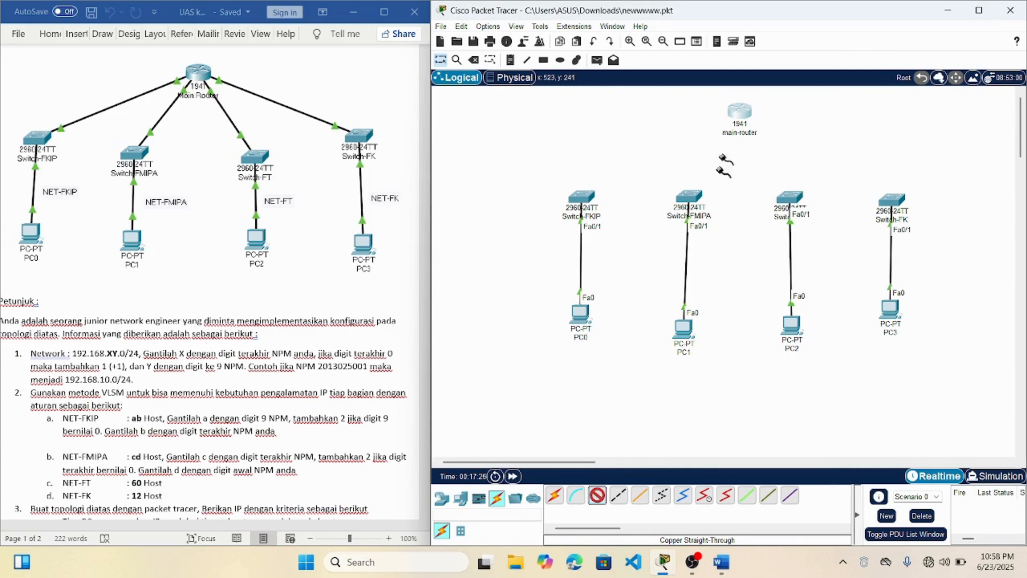
left_click(744, 111)
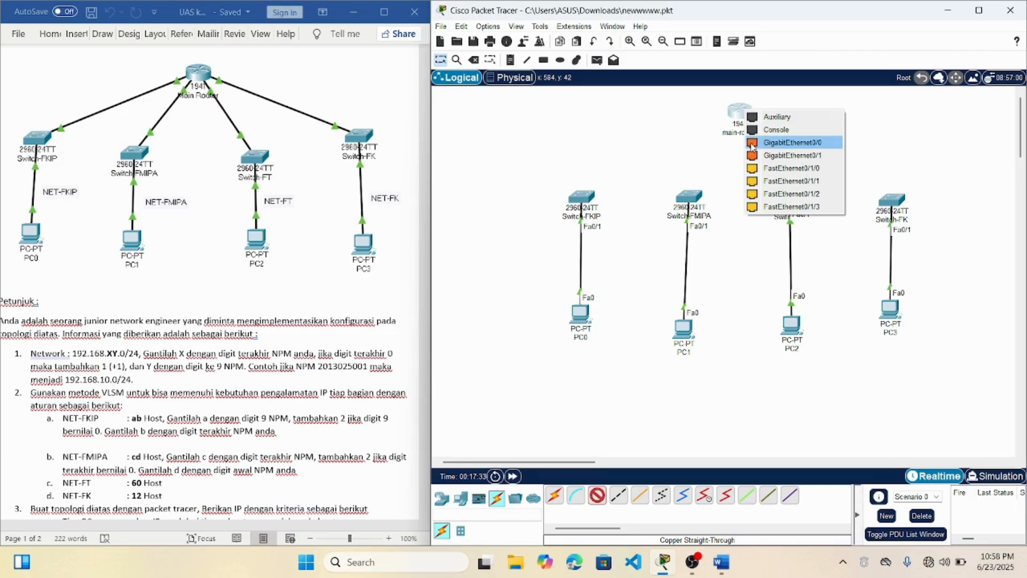
left_click(763, 169)
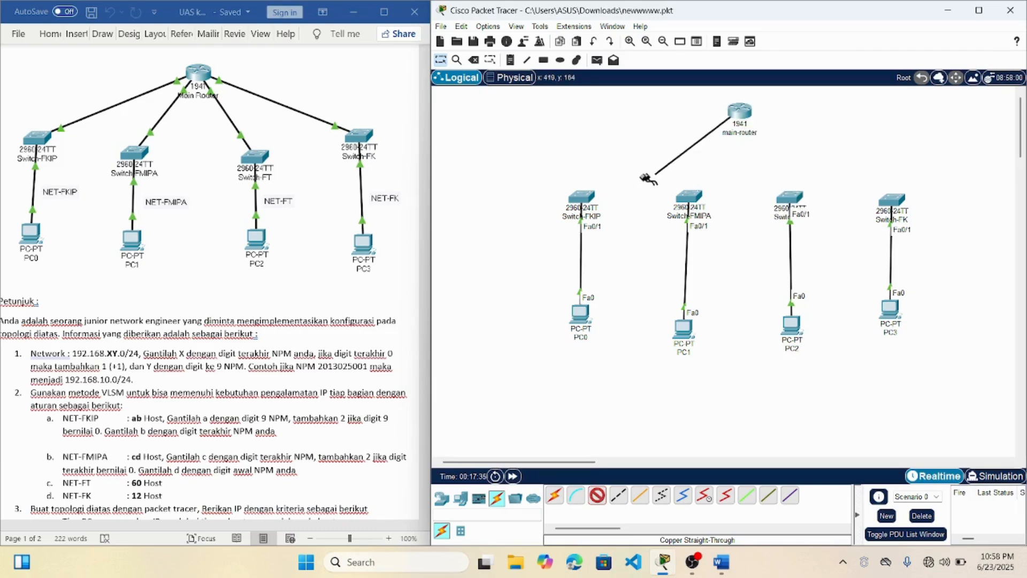
left_click(584, 197)
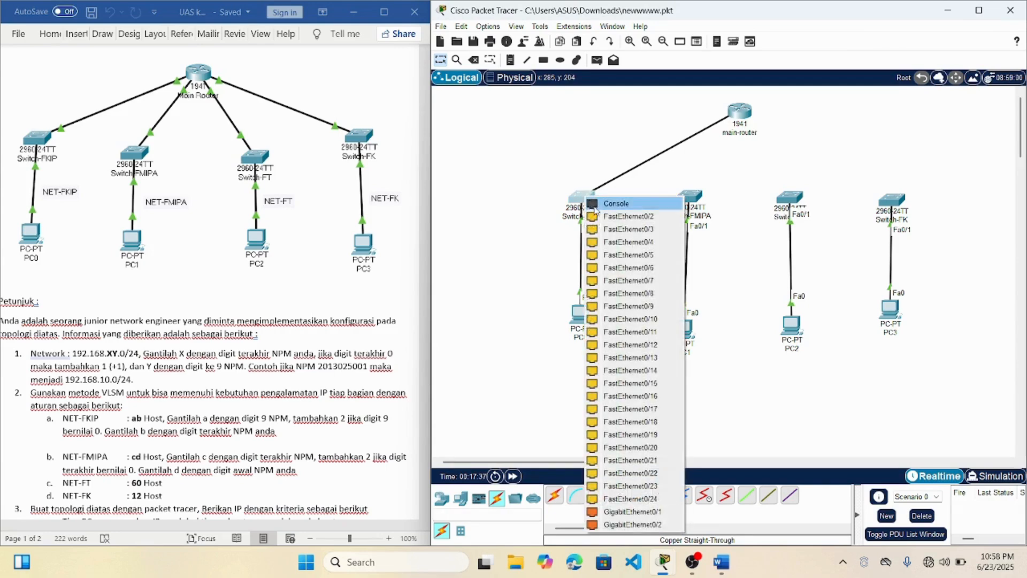
left_click(602, 217)
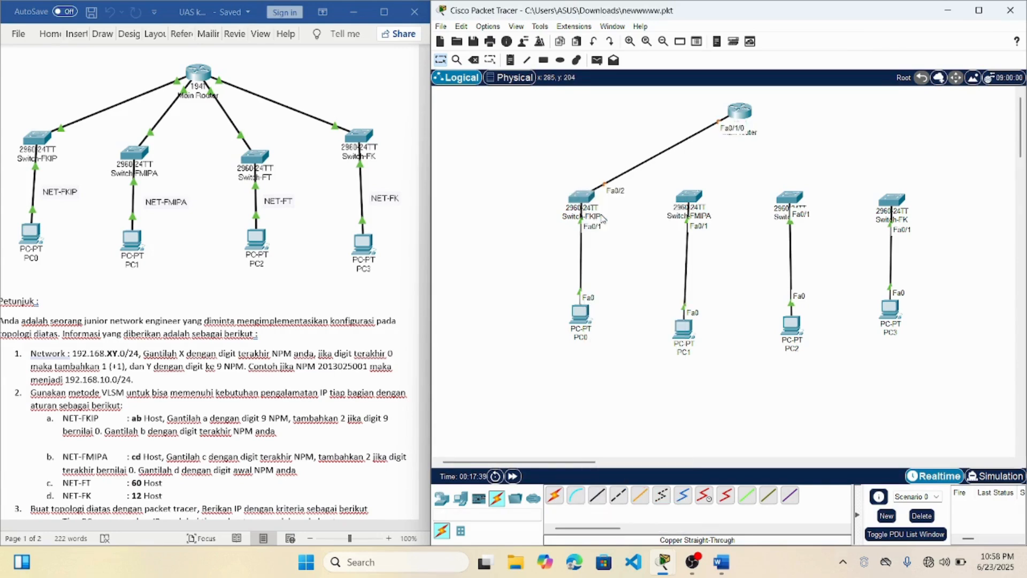
Connect FastEthernet0/1/1 on main-router to FastEthernet0/2 on Switch-FMIPA with a copper straight-through cable
left_click(597, 495)
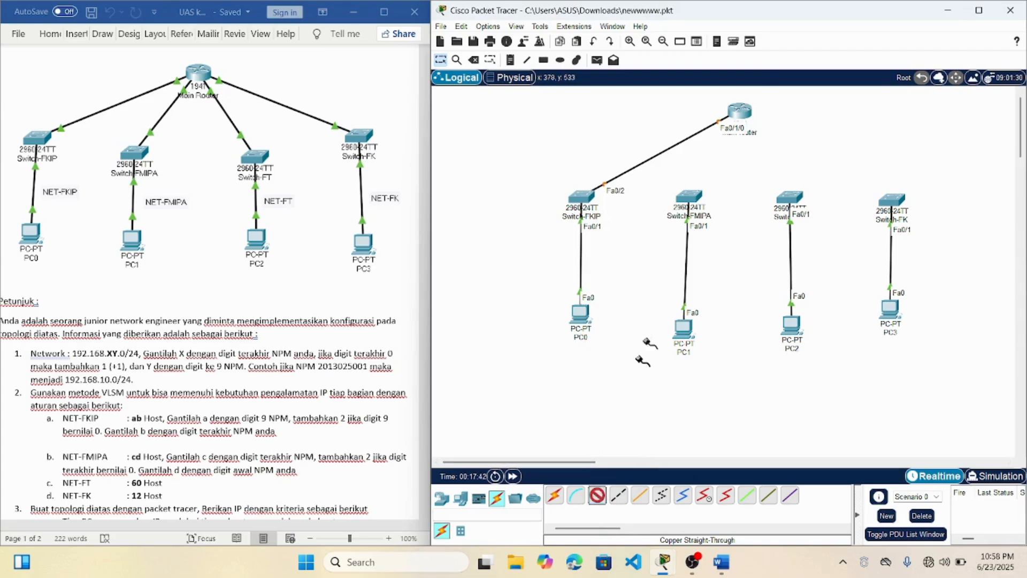
left_click(742, 110)
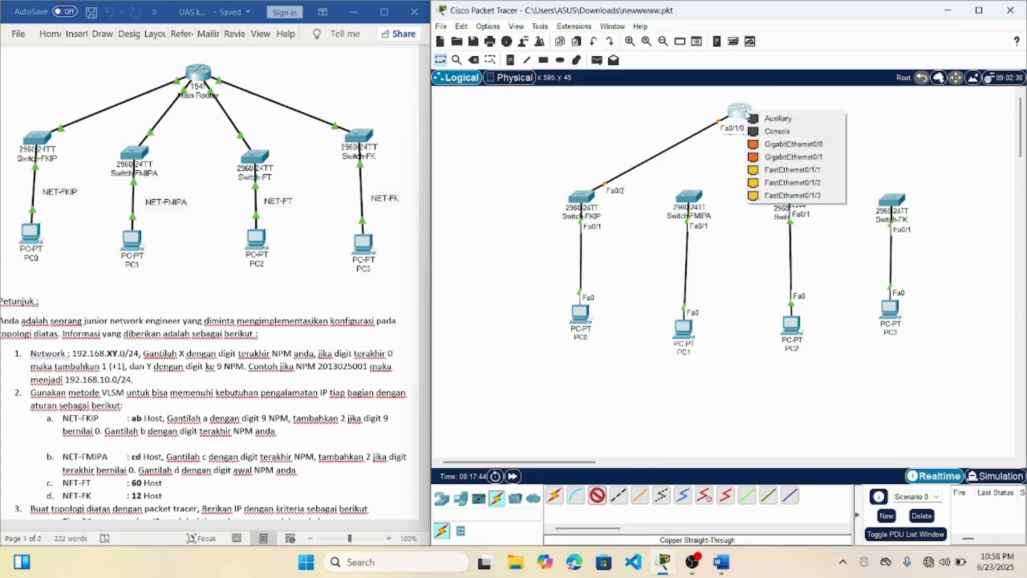
left_click(767, 170)
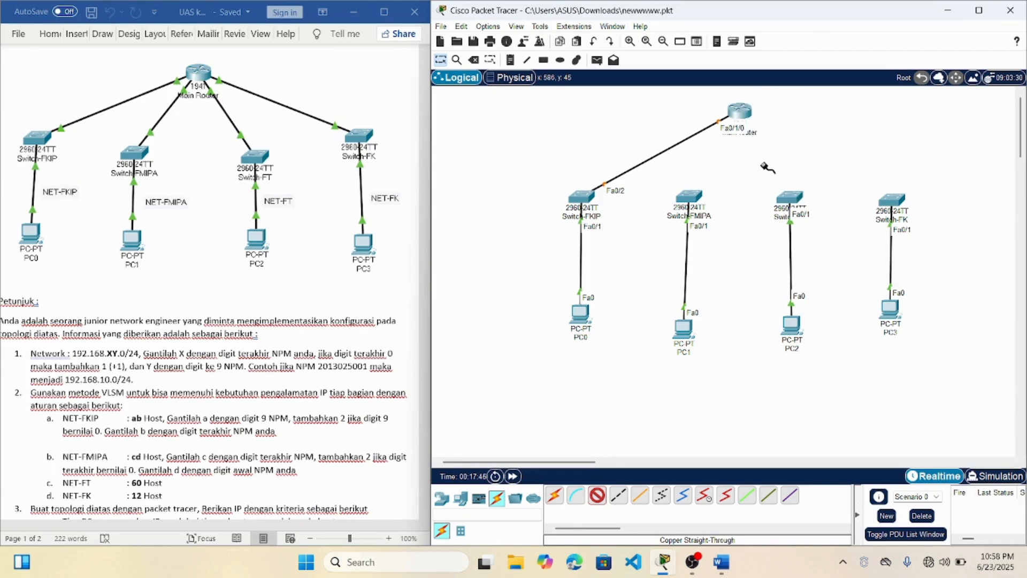
left_click(690, 197)
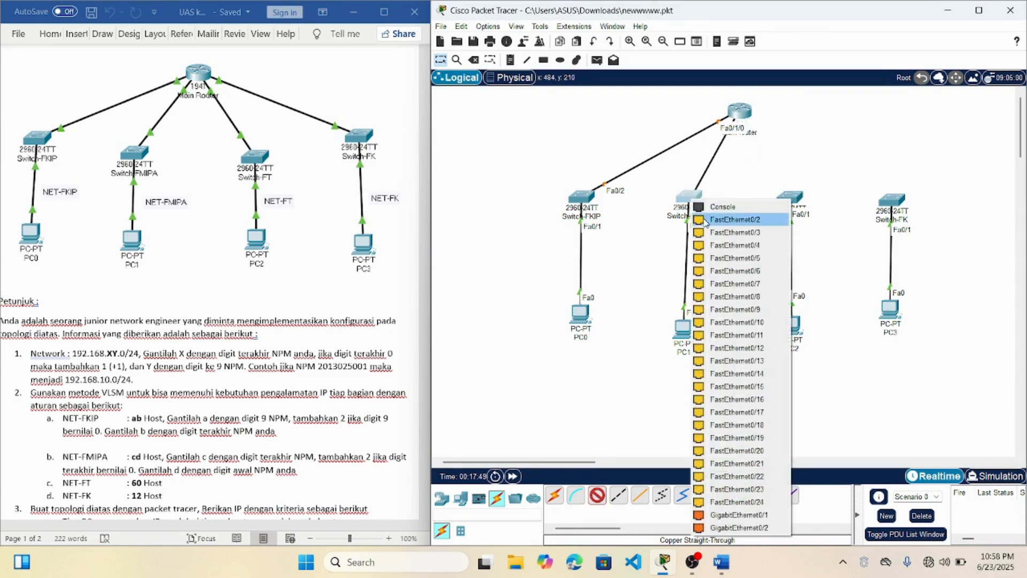
left_click(706, 220)
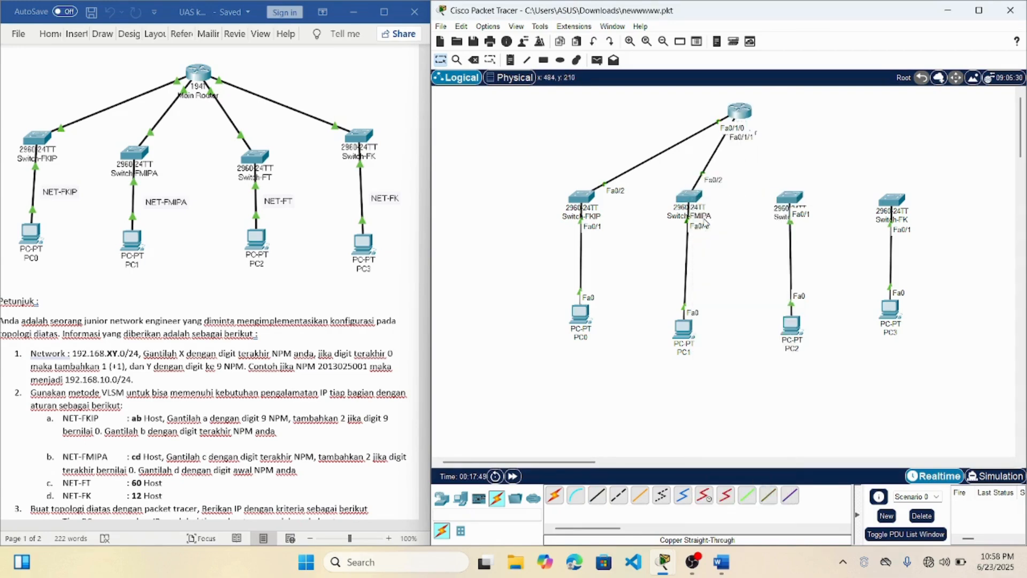
Connect FastEthernet0/1/2 on main-router to FastEthernet0/2 on Switch-FT with a copper straight-through cable
left_click(598, 498)
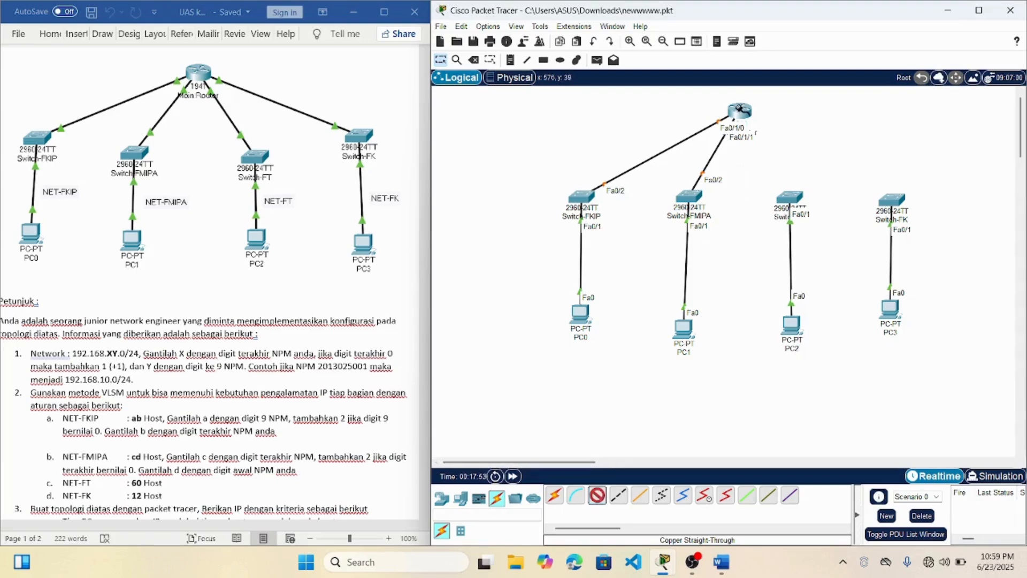
left_click(741, 110)
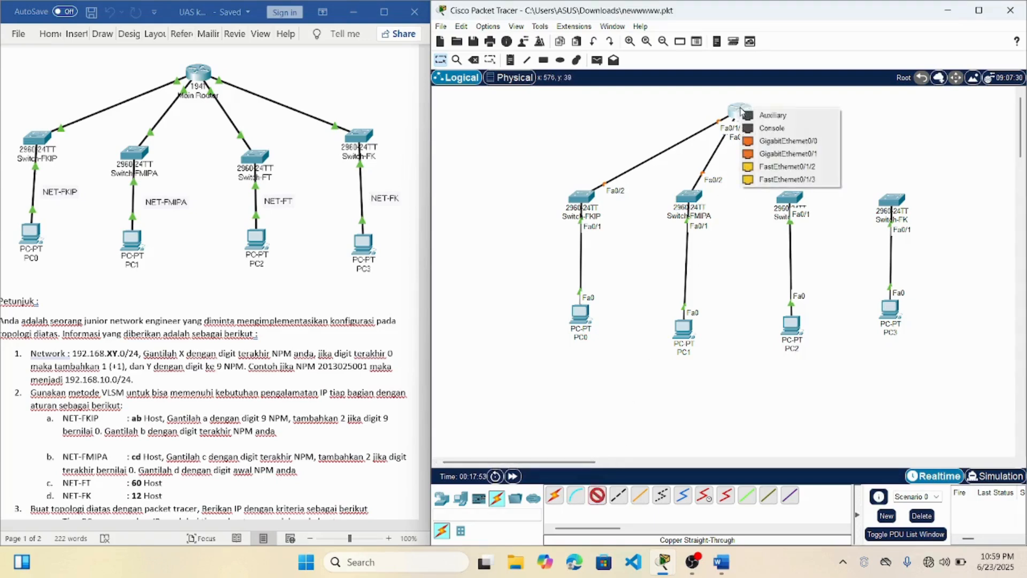
left_click(789, 168)
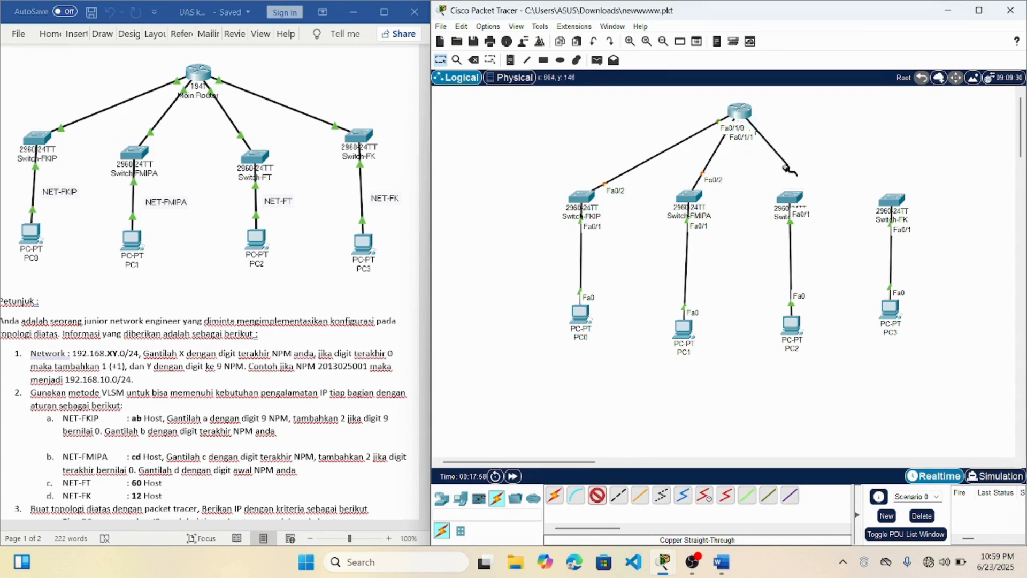
left_click(791, 204)
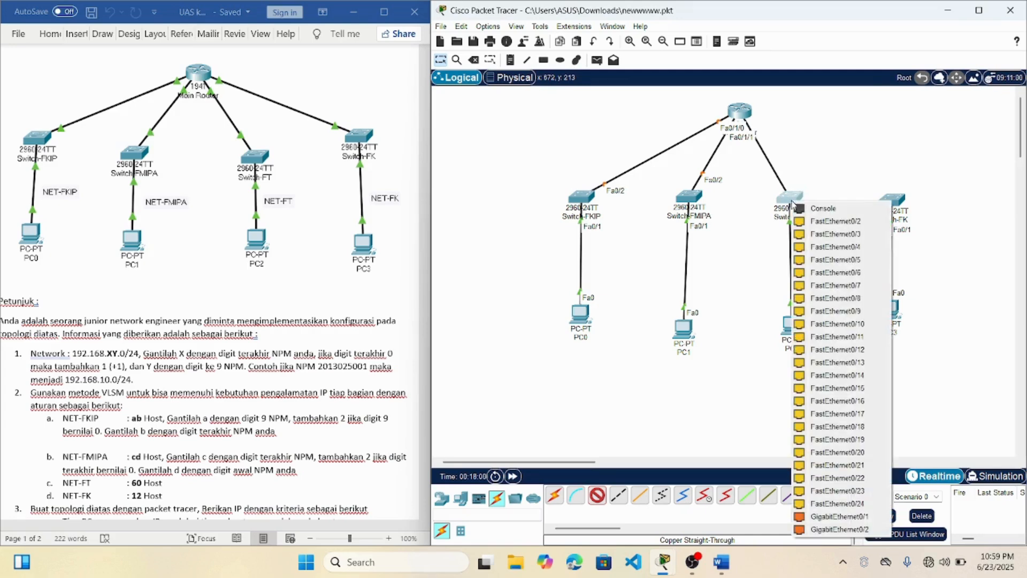
left_click(808, 221)
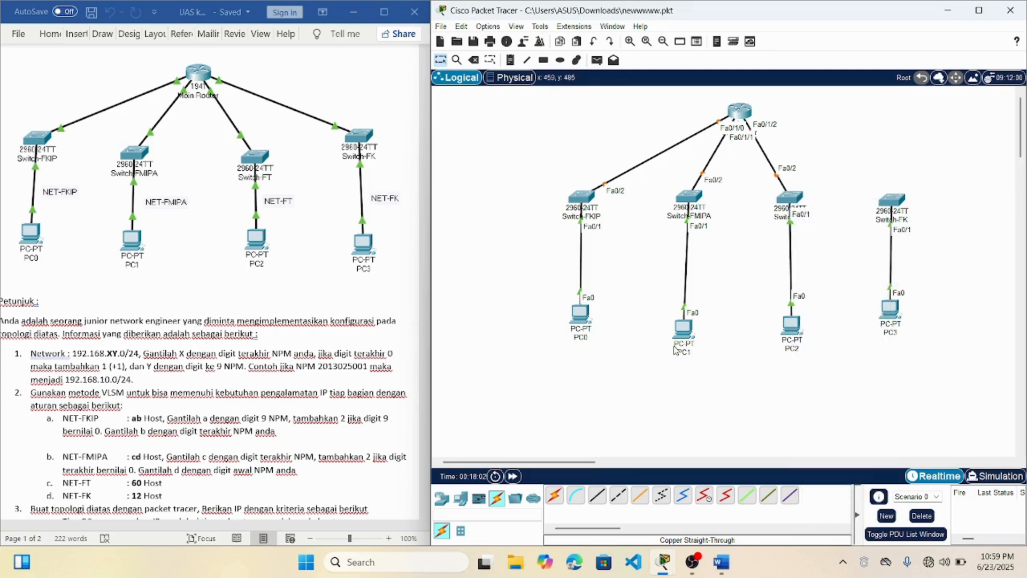
Connect FastEthernet0/1/3 on main-router to FastEthernet0/2 on Switch-FK with a copper straight-through cable
left_click(597, 495)
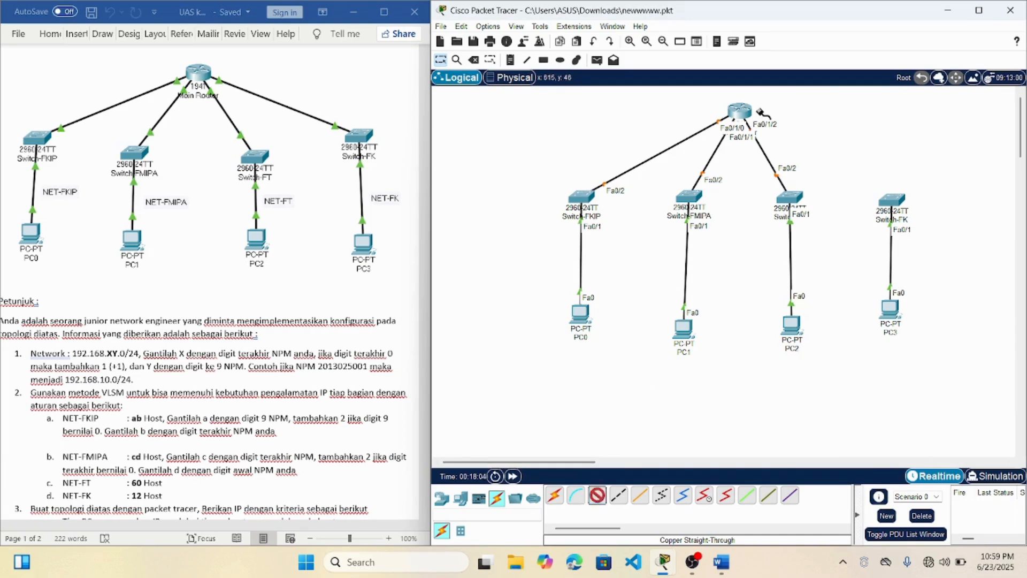
left_click(747, 112)
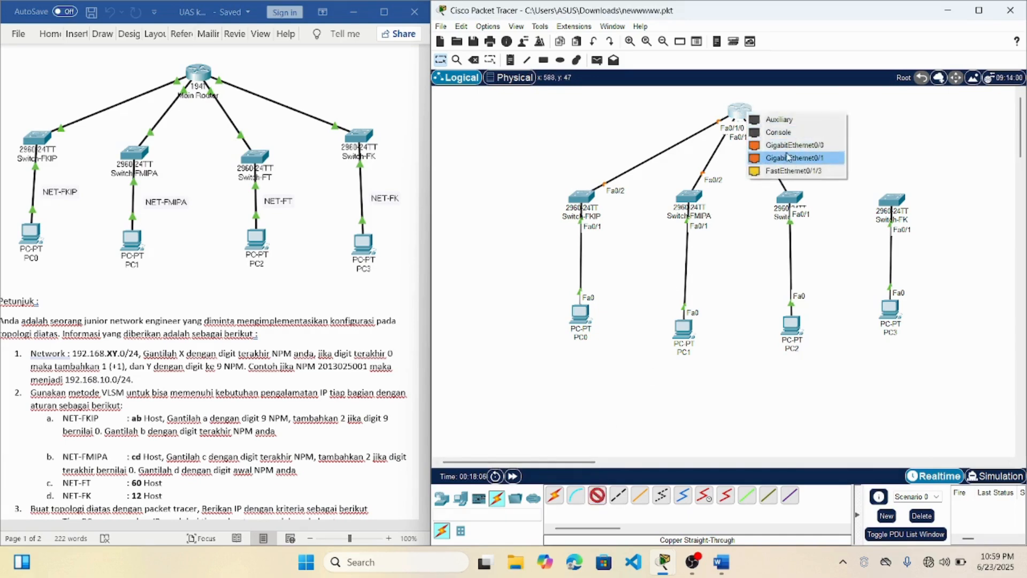
left_click(794, 170)
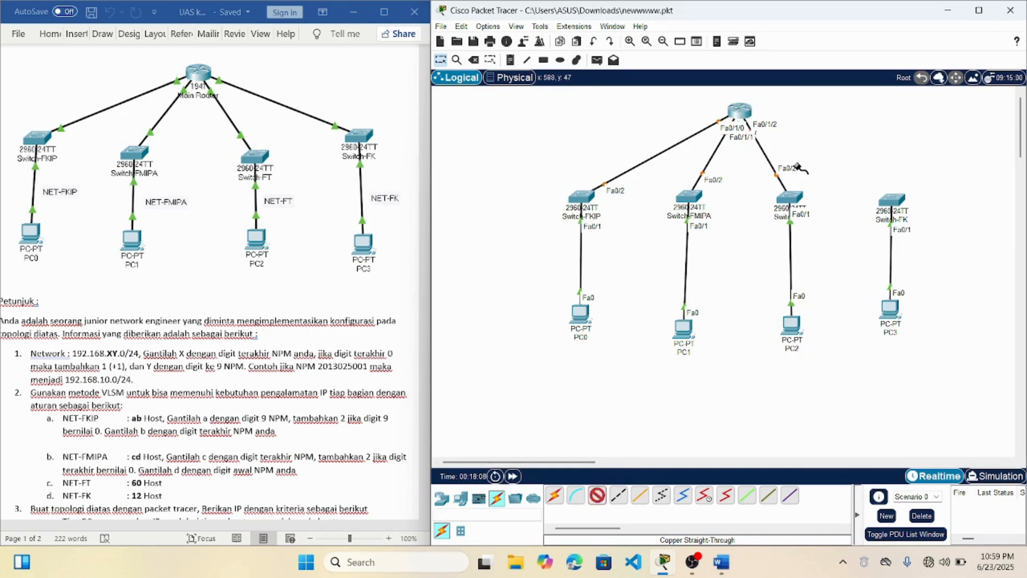
left_click(894, 206)
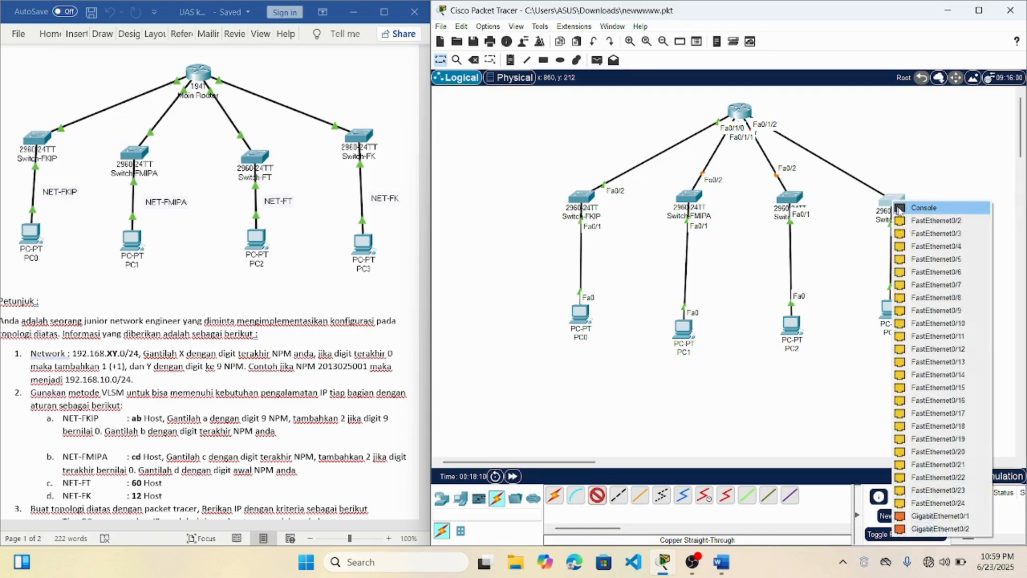
left_click(910, 220)
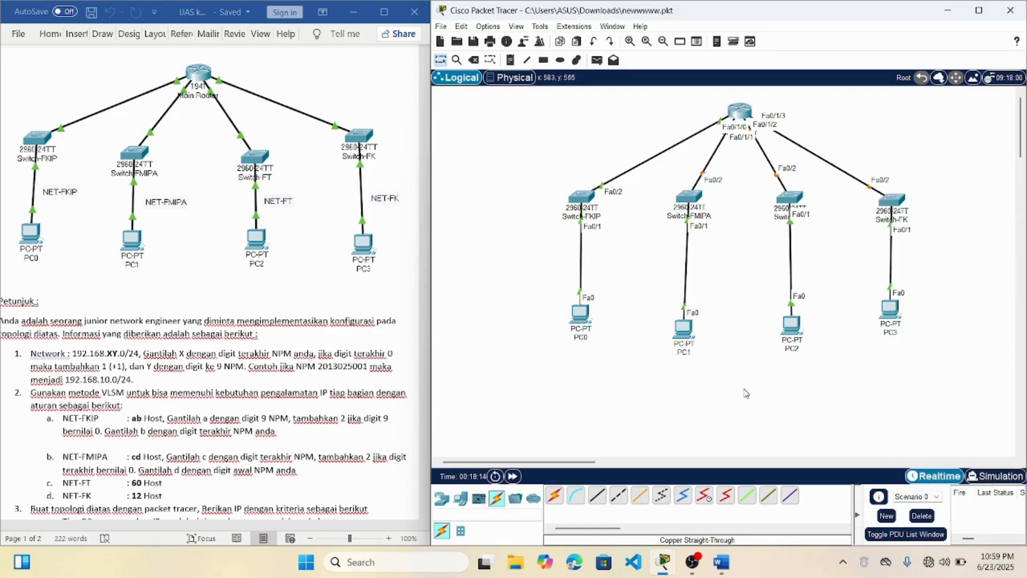
Switch to the exam document in Word and read through its topology, network addressing, VLSM host, gateway and router configuration instructions
left_click(368, 160)
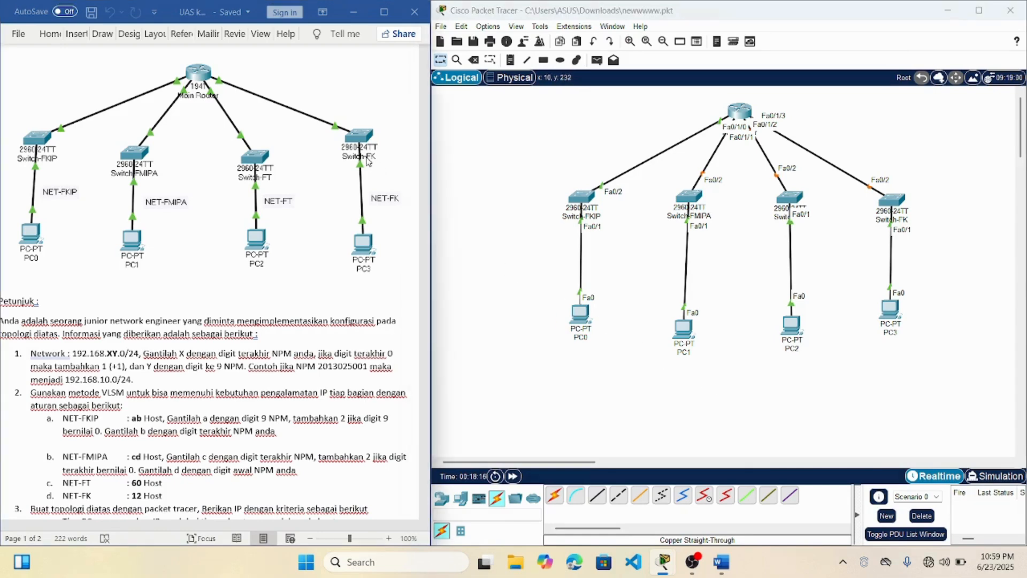
left_click_drag(424, 154, 432, 182)
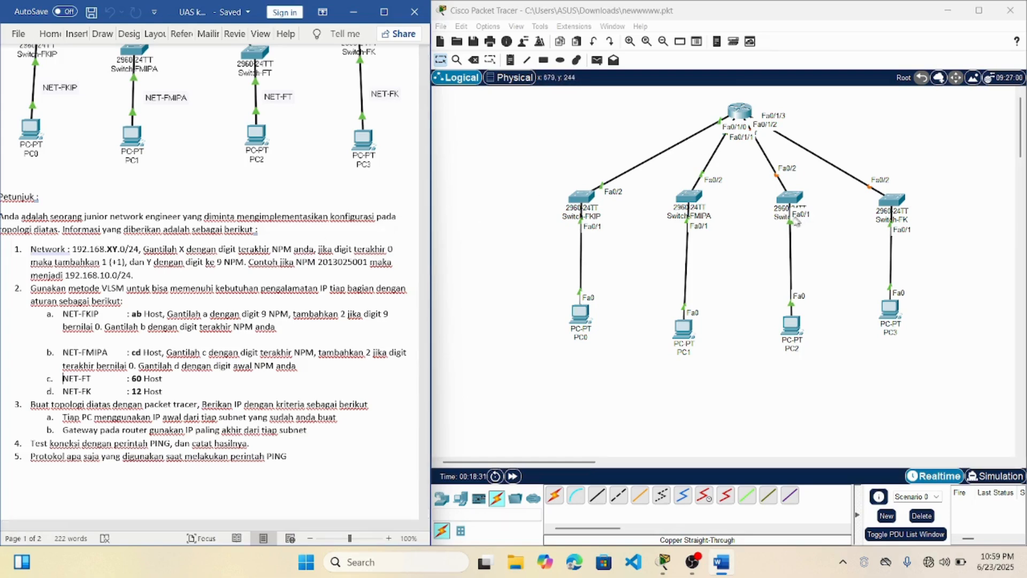
left_click(322, 264)
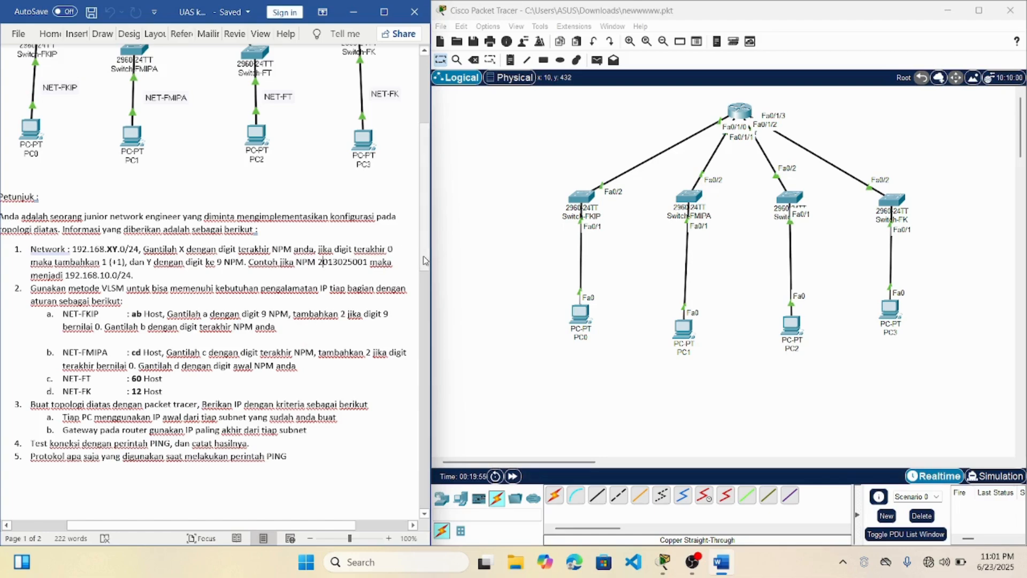
mouse_move(424, 262)
left_mouse_down()
mouse_move(433, 353)
mouse_move(434, 247)
left_mouse_up()
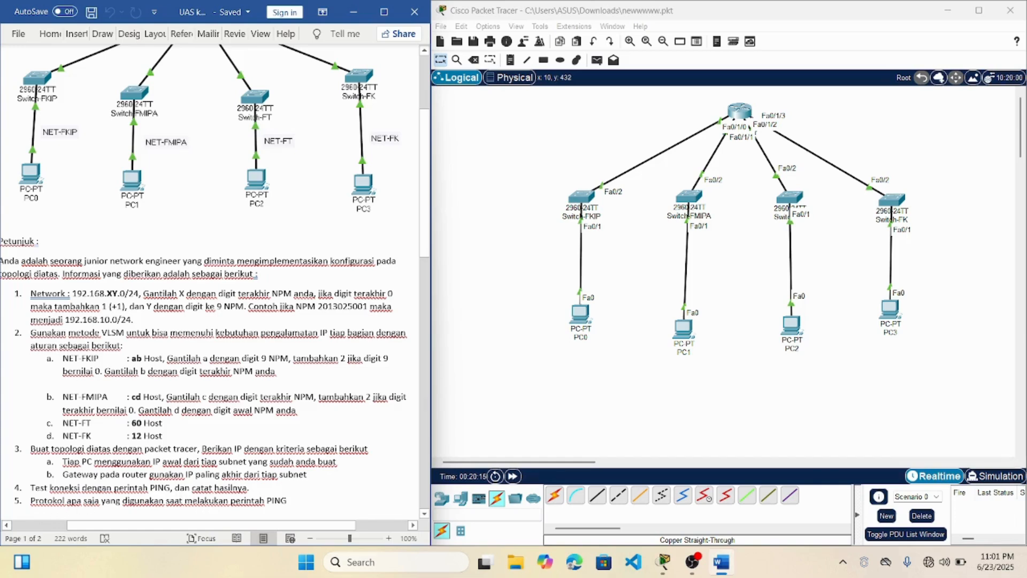
left_click_drag(425, 241, 446, 317)
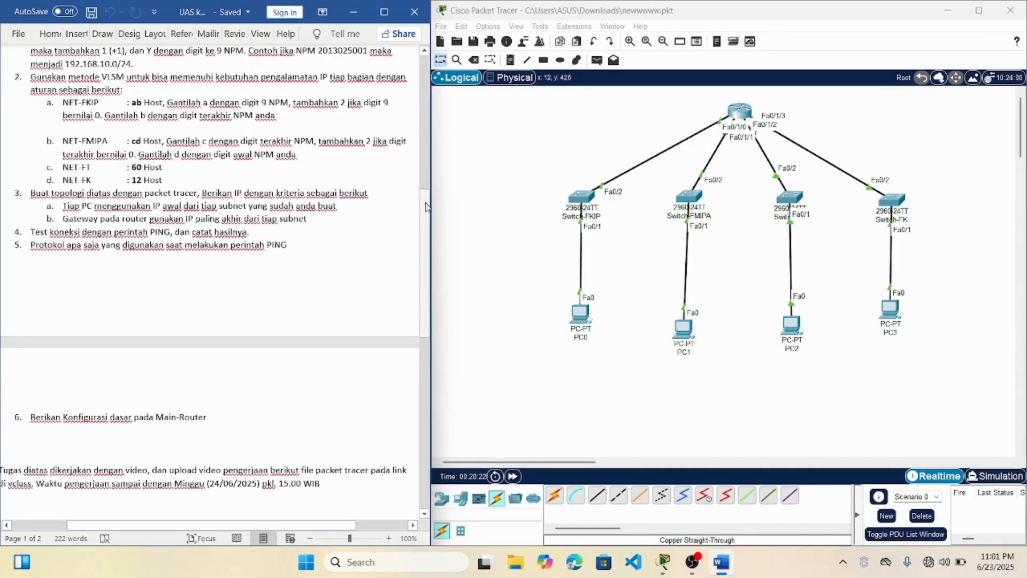
left_click_drag(424, 206, 408, 96)
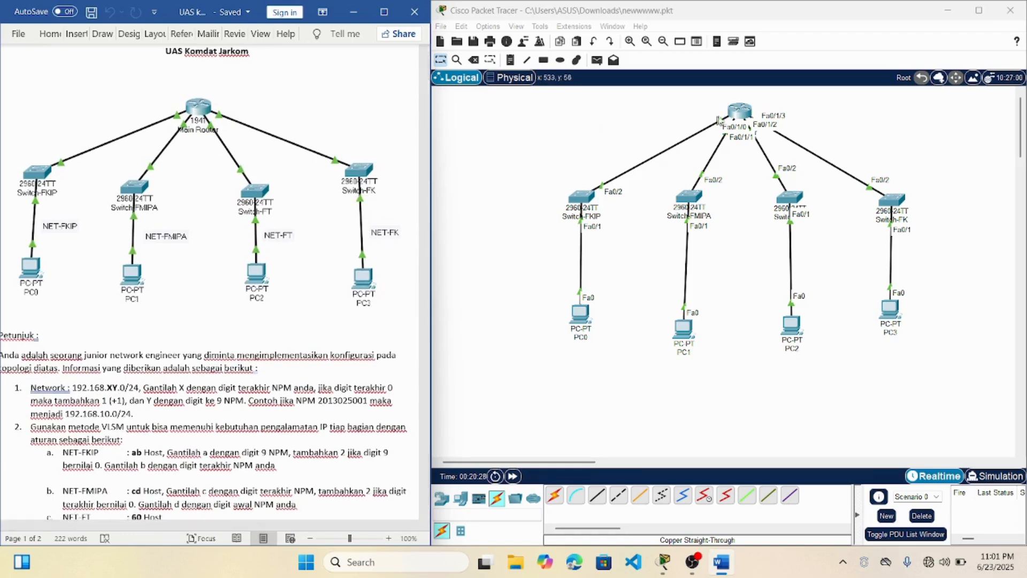
Switch to Packet Tracer, open main-router's command line and enter privileged EXEC mode with en
left_click(742, 113)
left_click(742, 113)
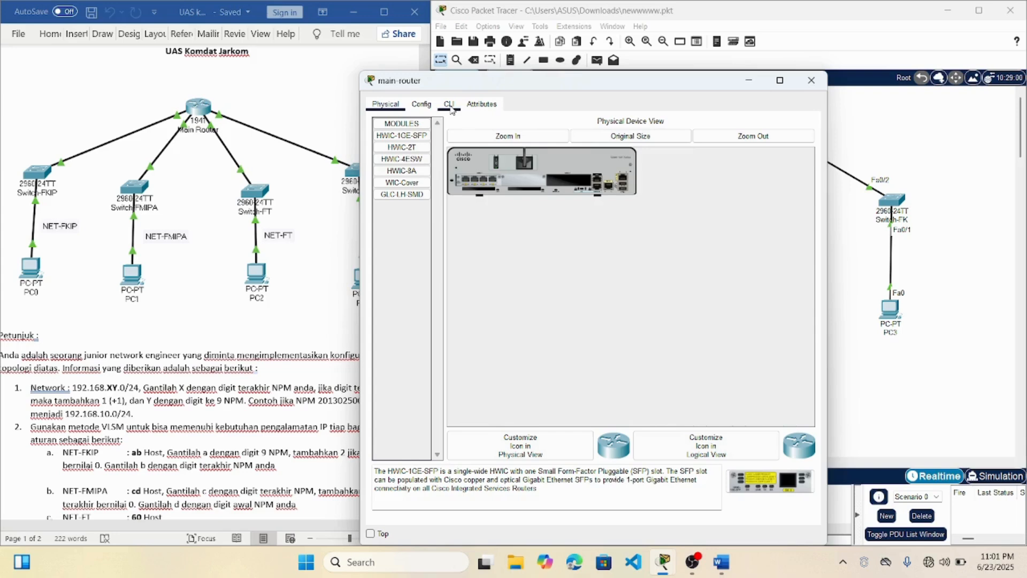
left_click(450, 105)
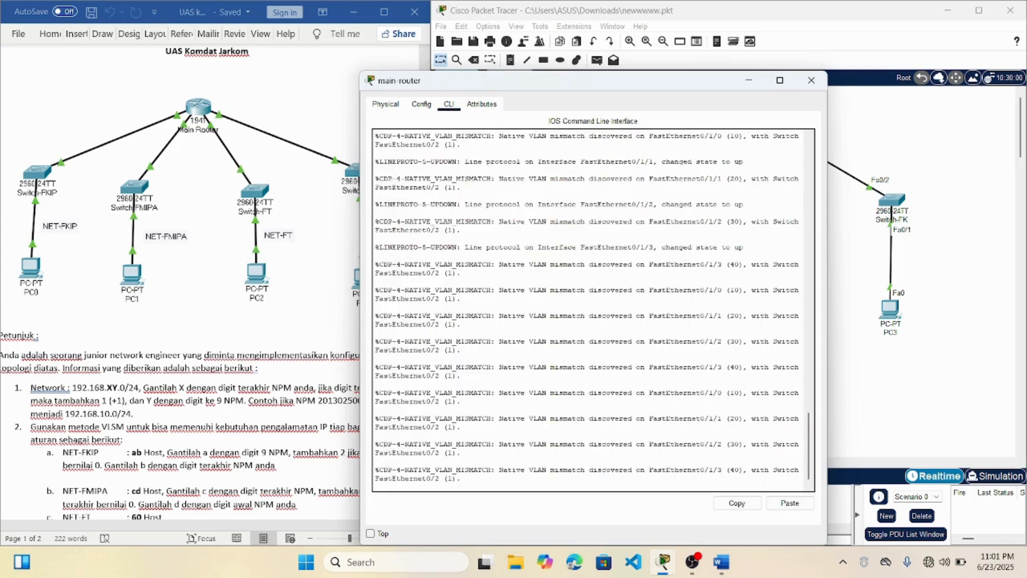
scroll(812, 454, "down", 1)
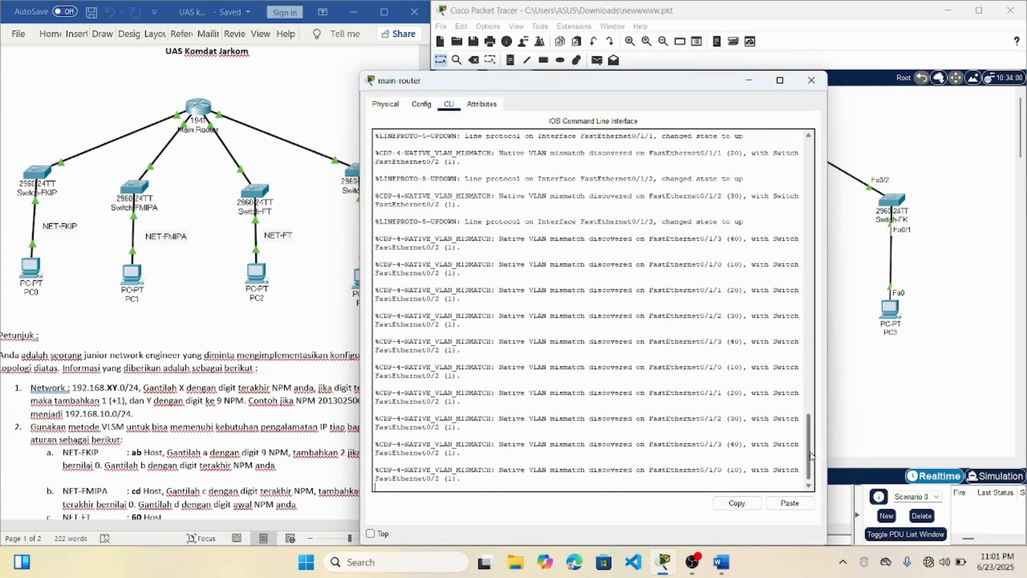
scroll(813, 466, "down", 1)
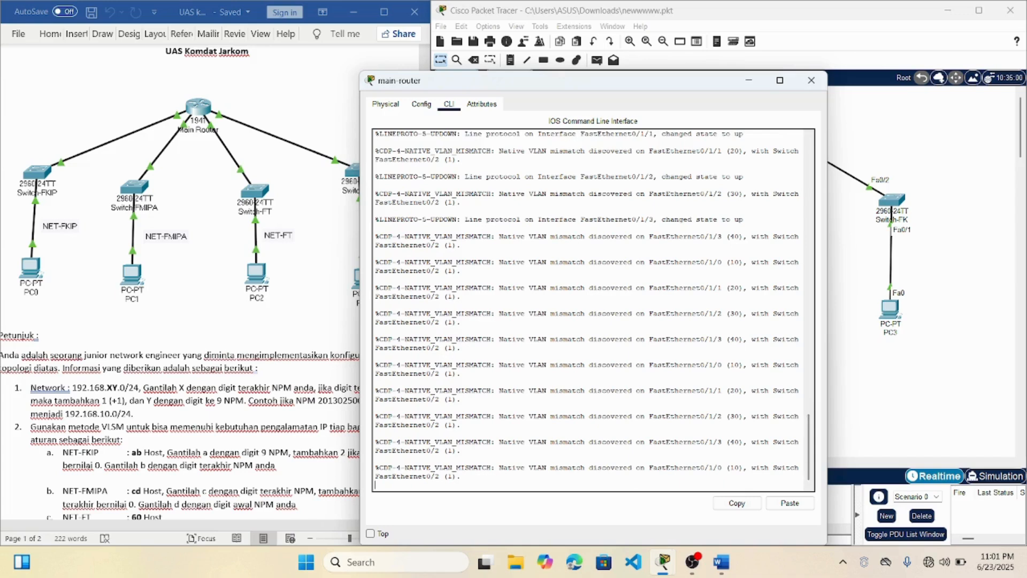
key("Return")
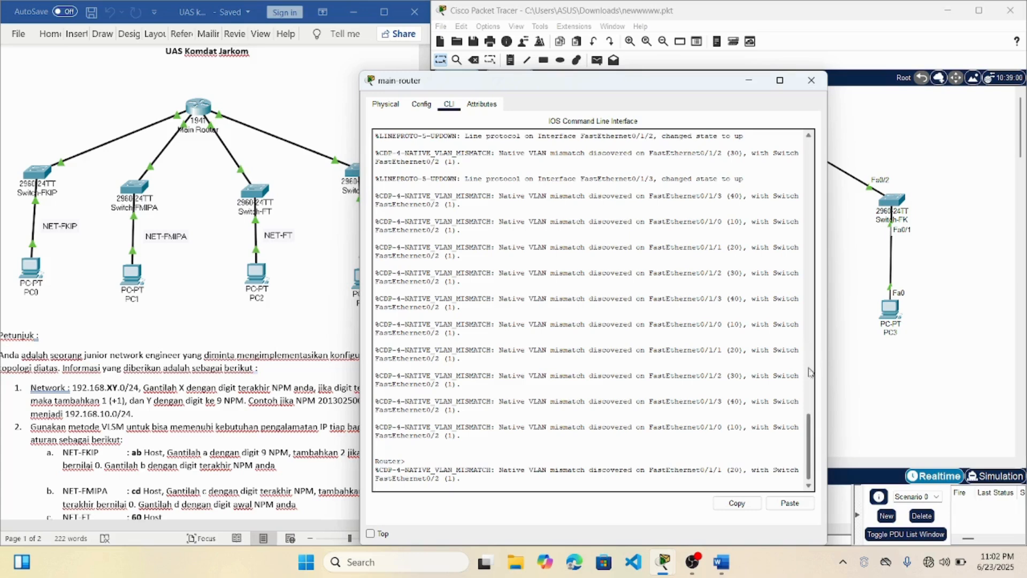
scroll(814, 428, "down", 1)
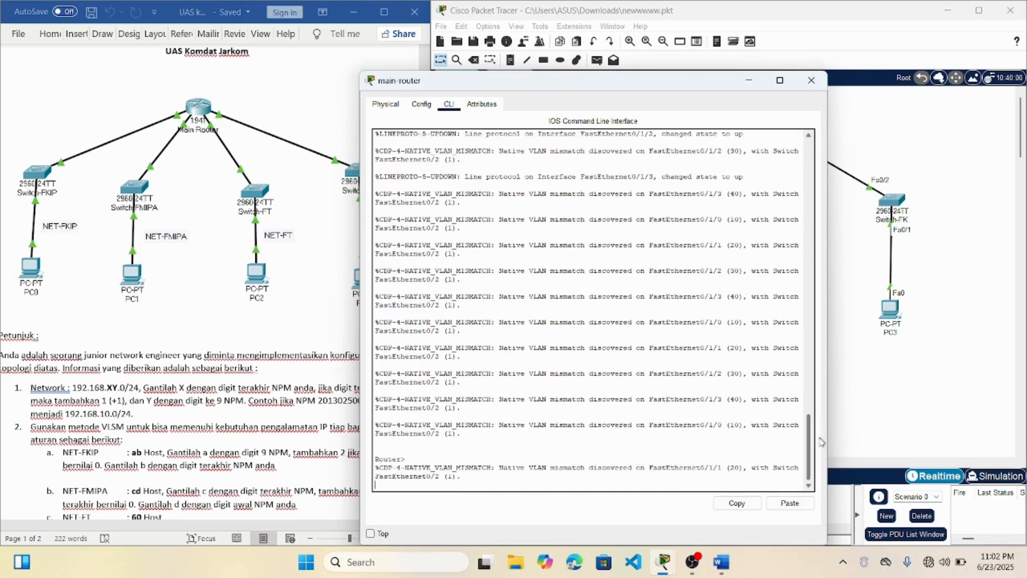
key("Return")
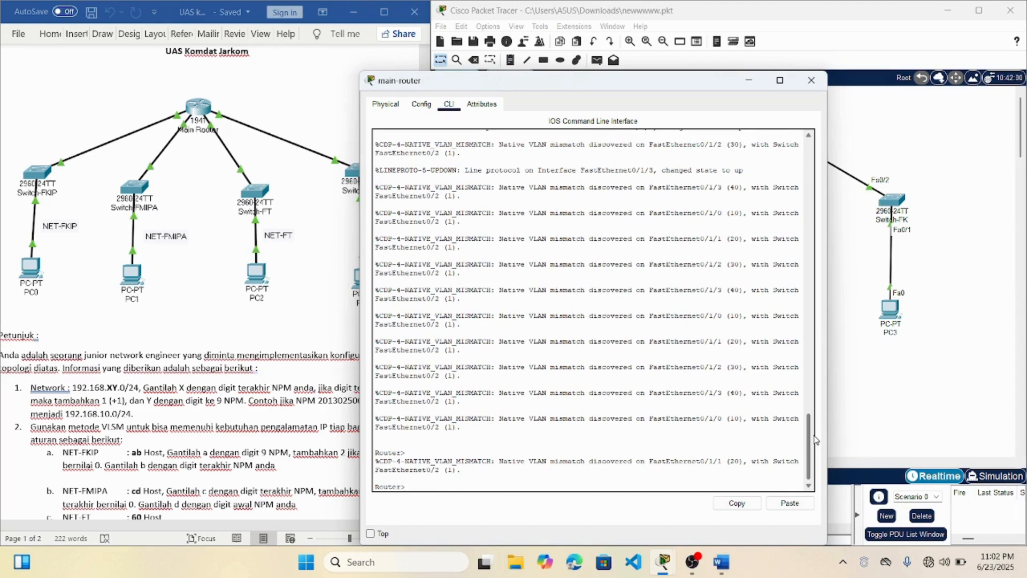
type("en")
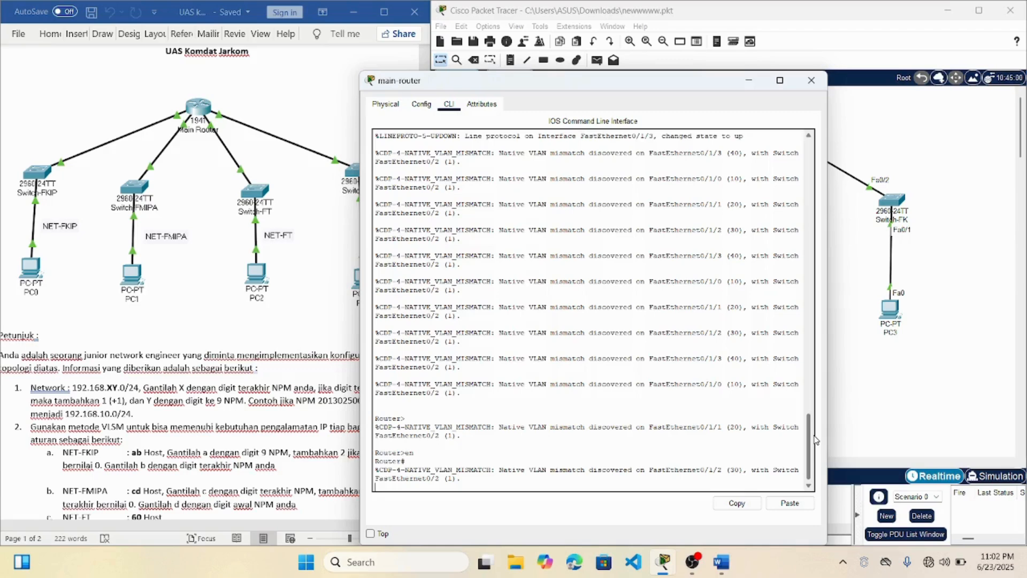
key("Return")
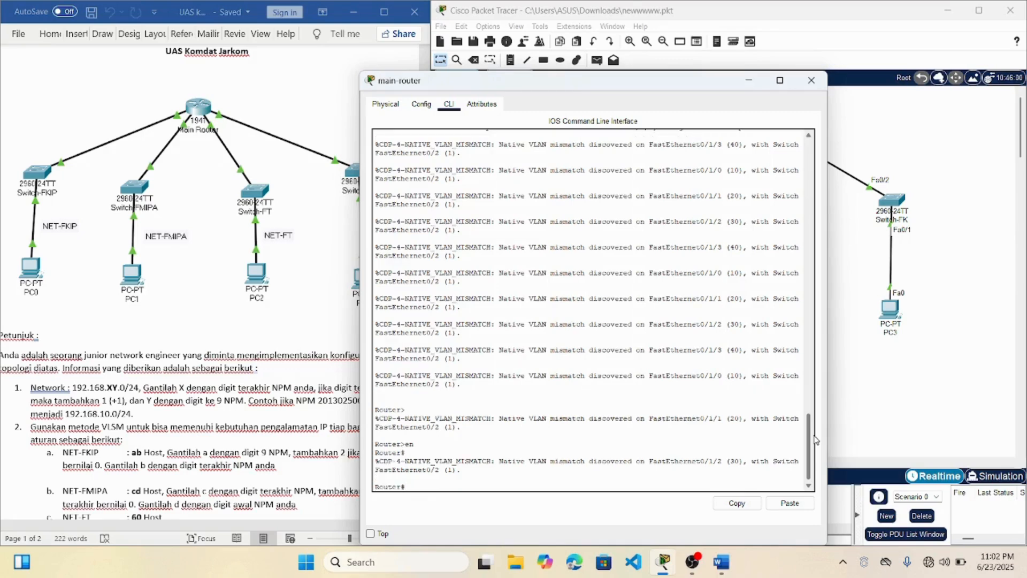
Enter global configuration mode on main-router and assign 192.168.95.254 with mask 255.255.255.192 to interface VLAN 10
type("conf t")
key("Return")
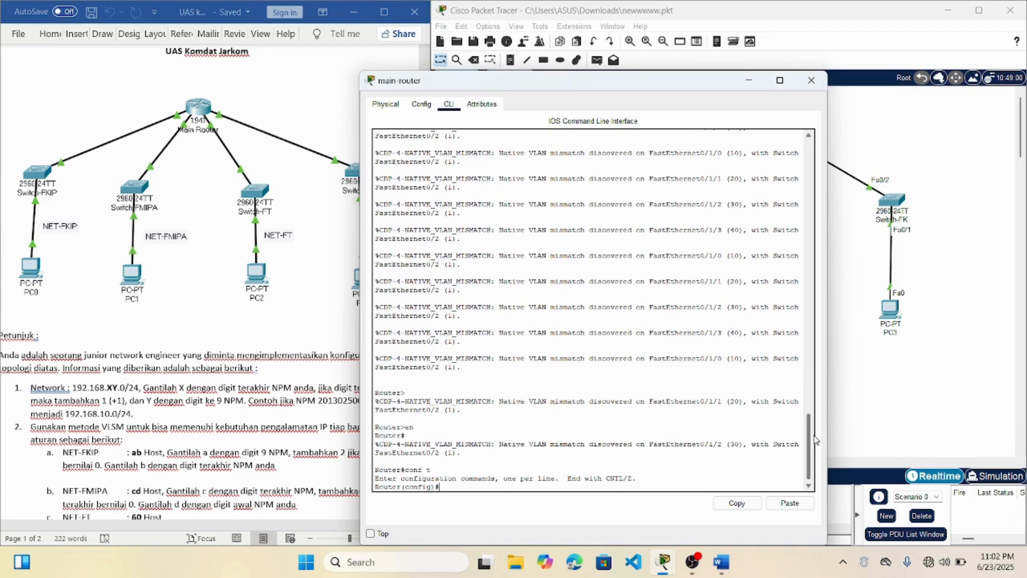
type("int")
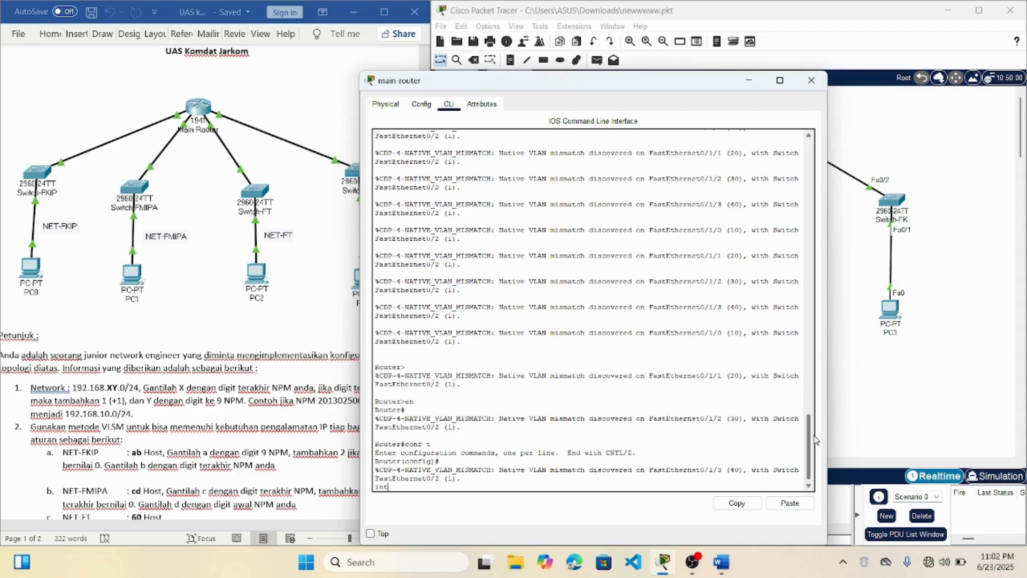
type(" vlan 10")
key("Return")
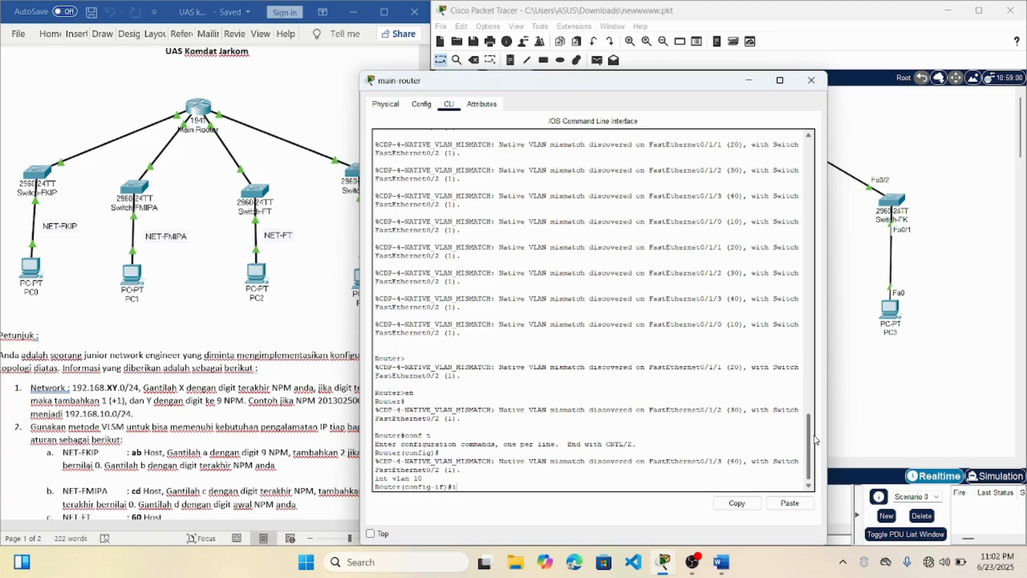
type("p addres")
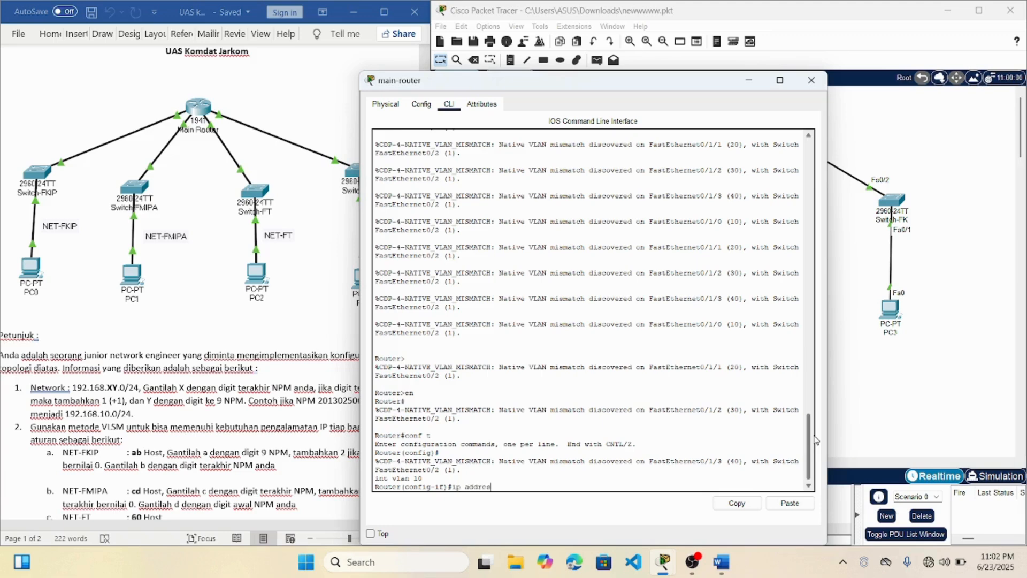
type(" 192.168.94")
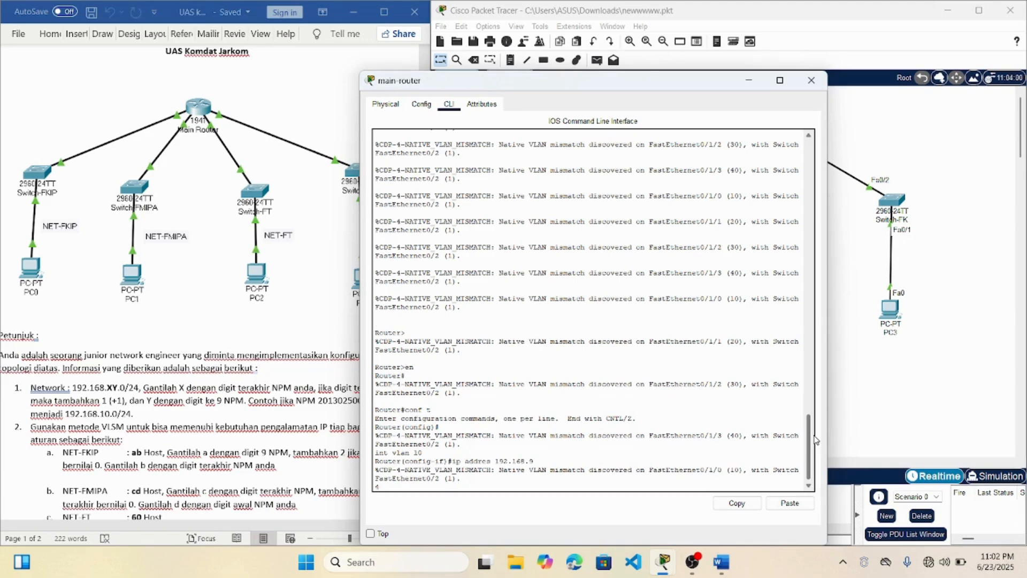
key("BackSpace")
type("55.254 255.")
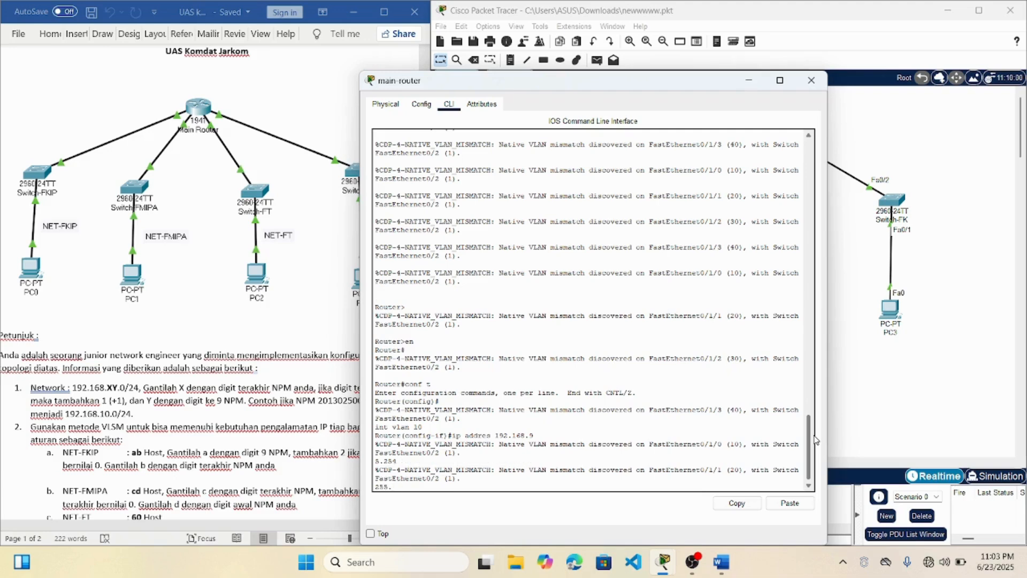
type("255.25")
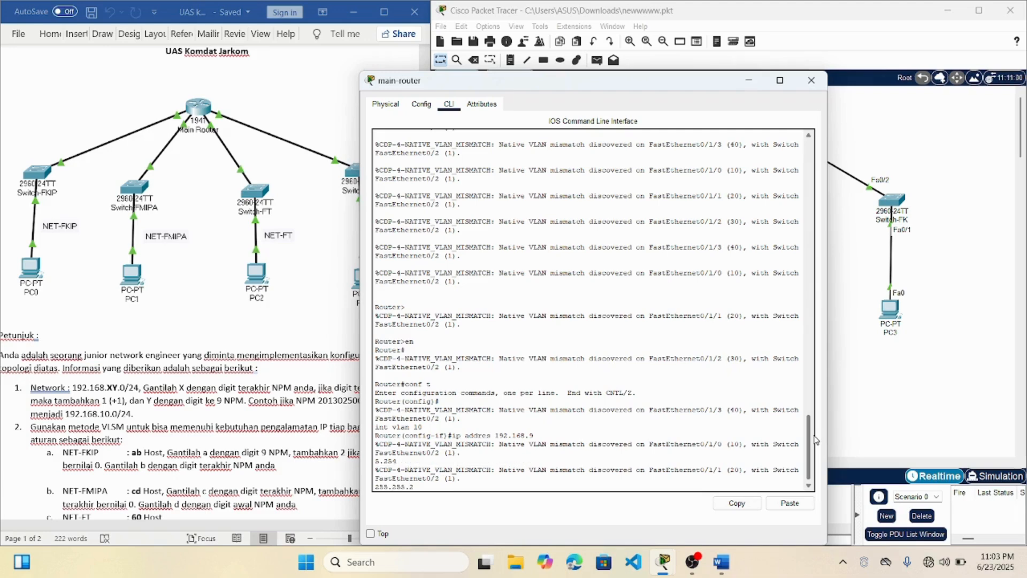
type("5.")
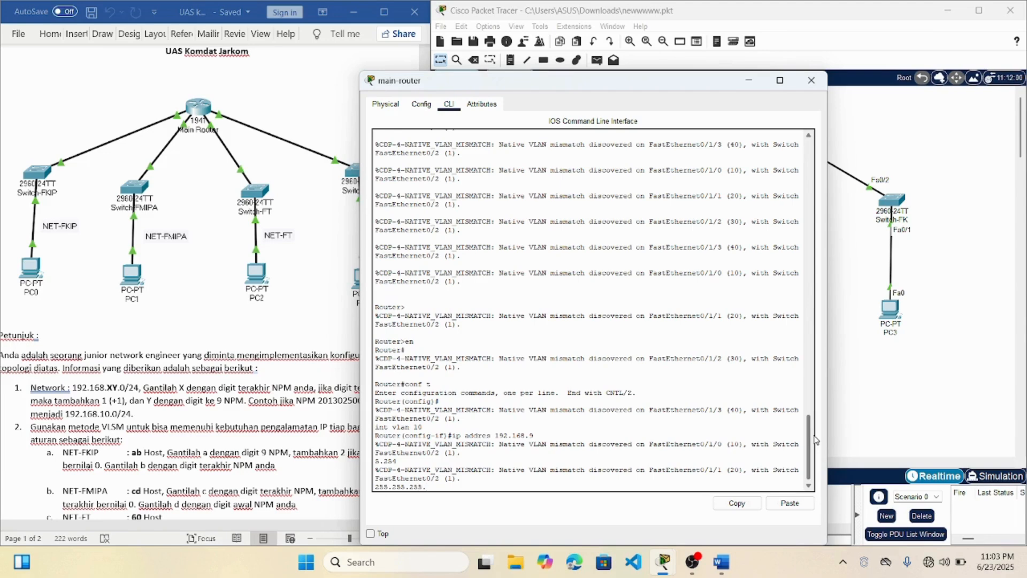
type("192")
key("Return")
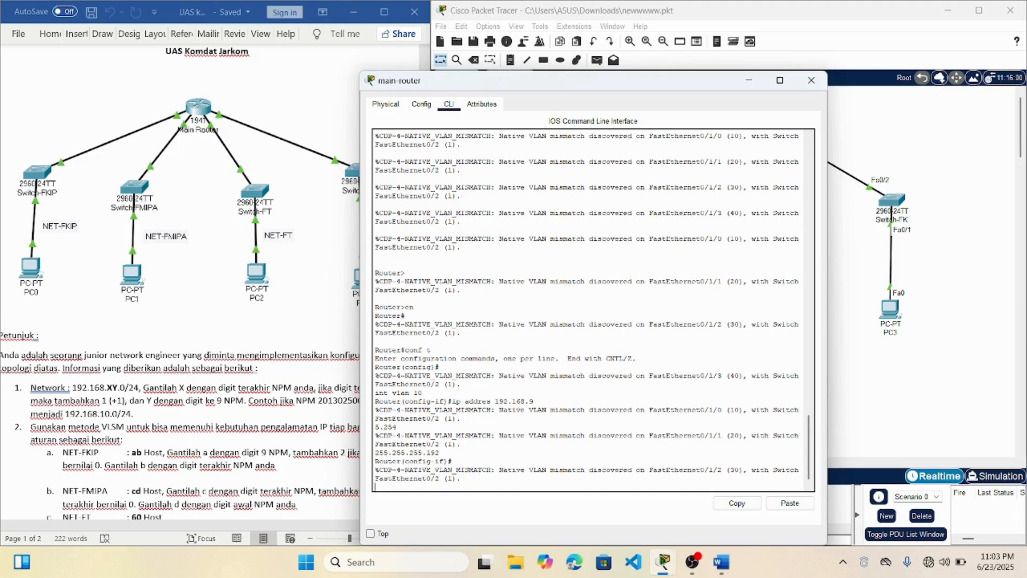
Enable interface VLAN 10 with no sh and return to global configuration mode
key("Return")
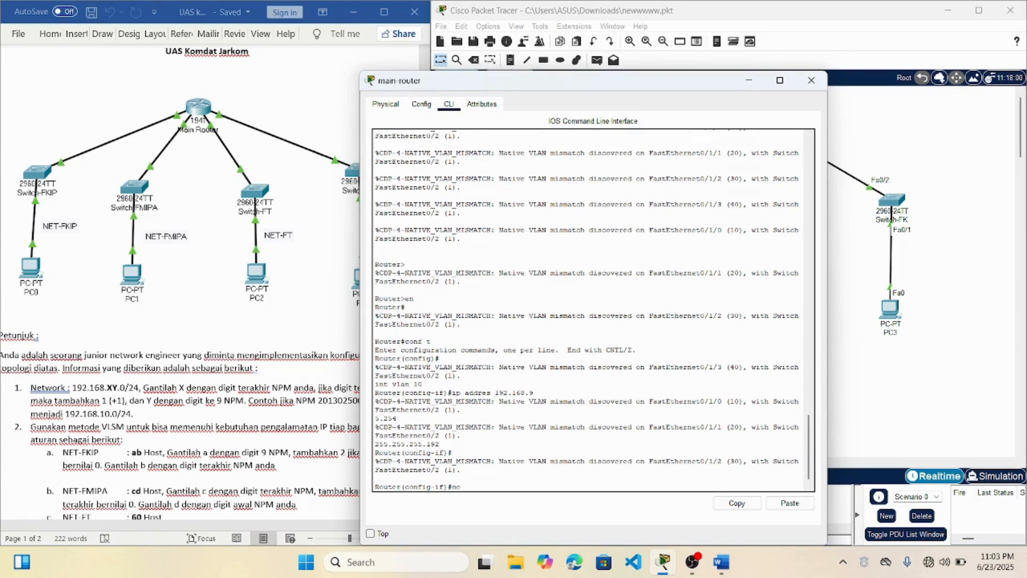
key("Return")
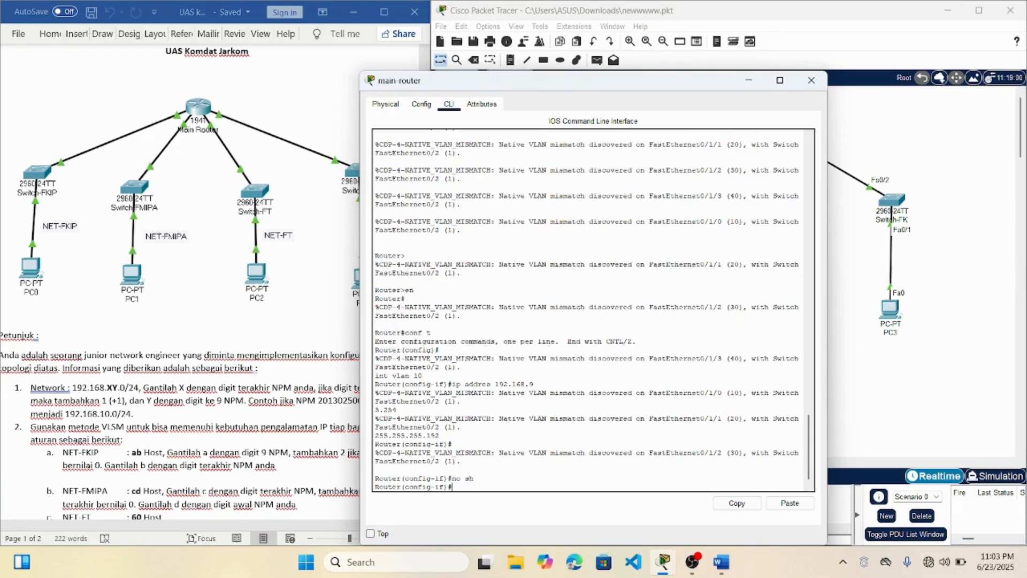
key("Return")
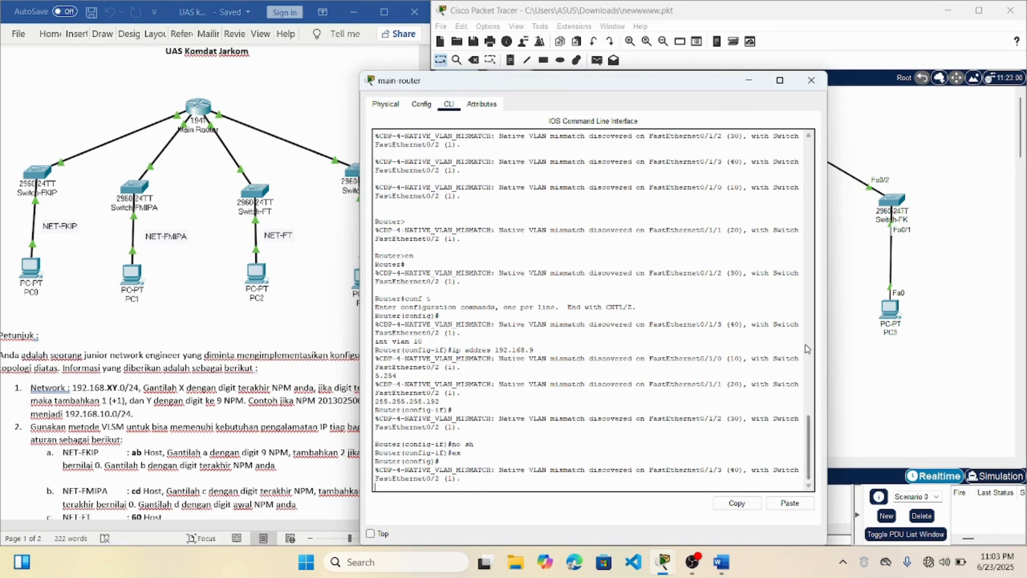
Check the router's port labels in the topology and assign FastEthernet0/1/0 to access VLAN 10, returning to global configuration mode
left_click(862, 337)
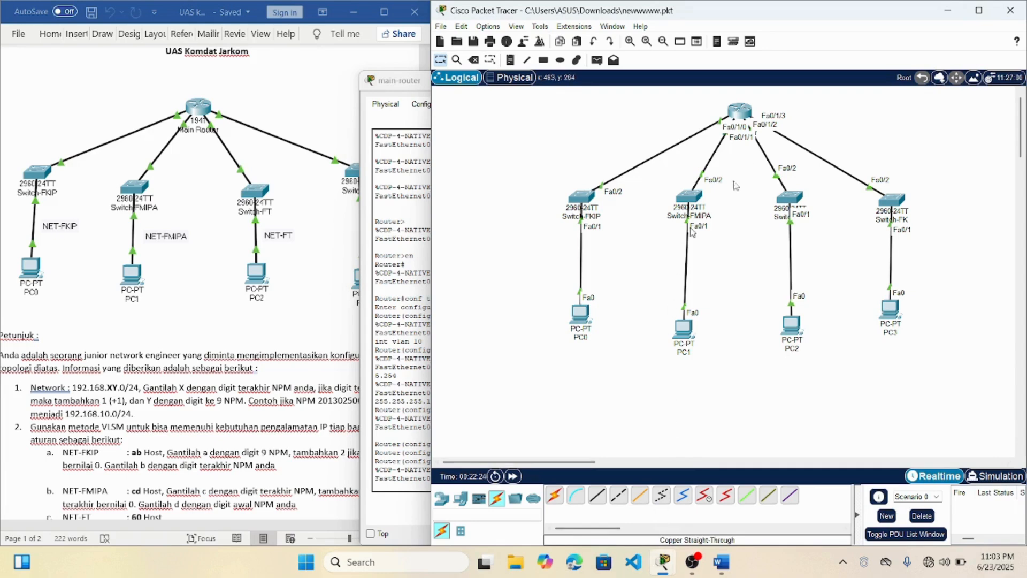
left_click(740, 110)
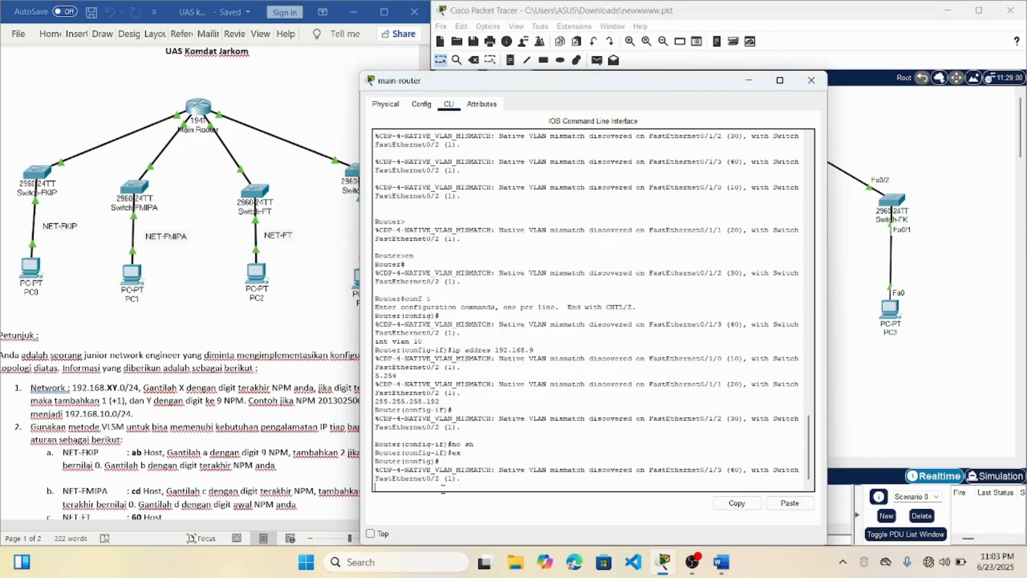
key("Return")
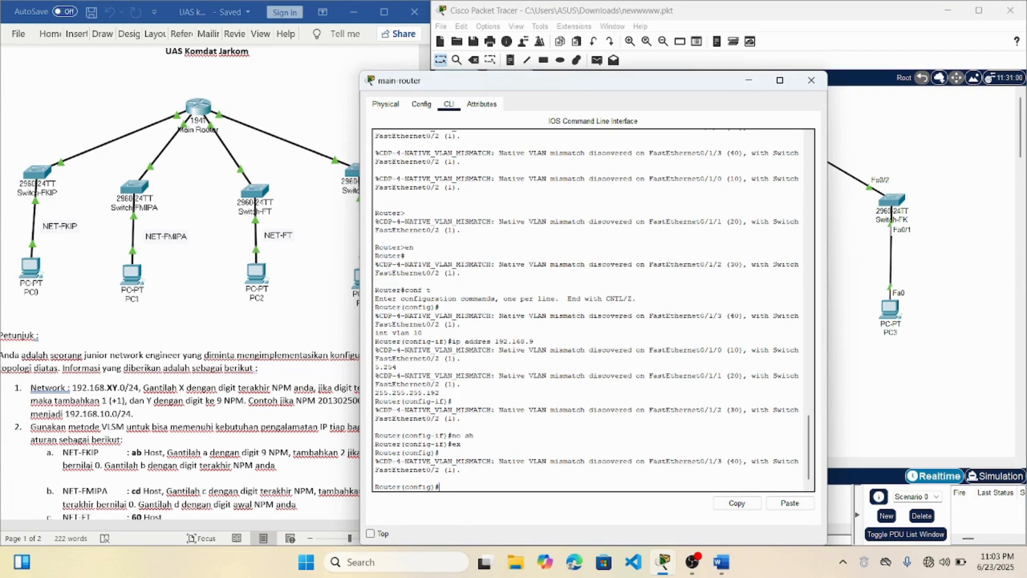
type("int f0/1/0")
key("Return")
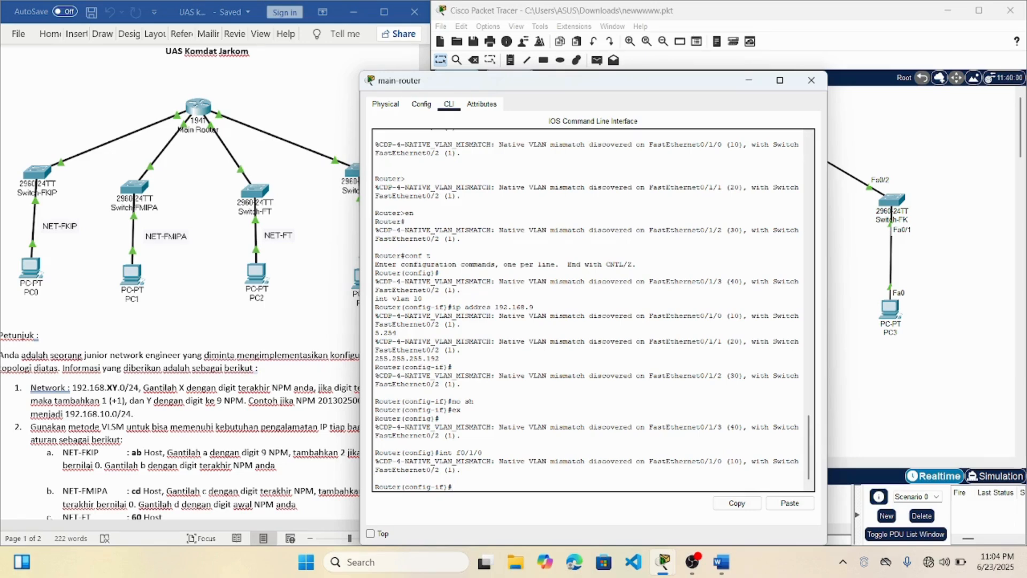
type("witc")
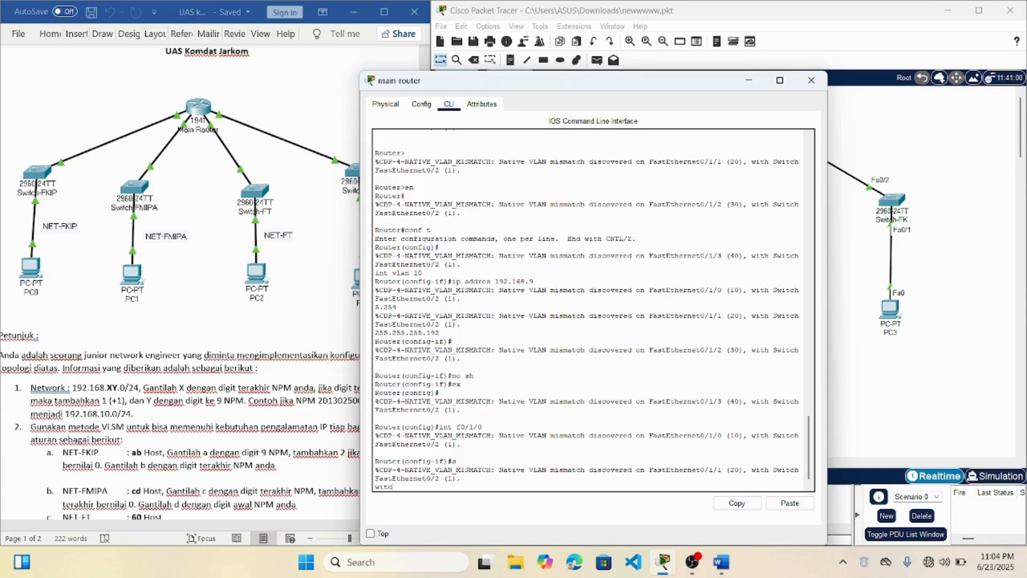
type("hport access vlan 10")
key("Return")
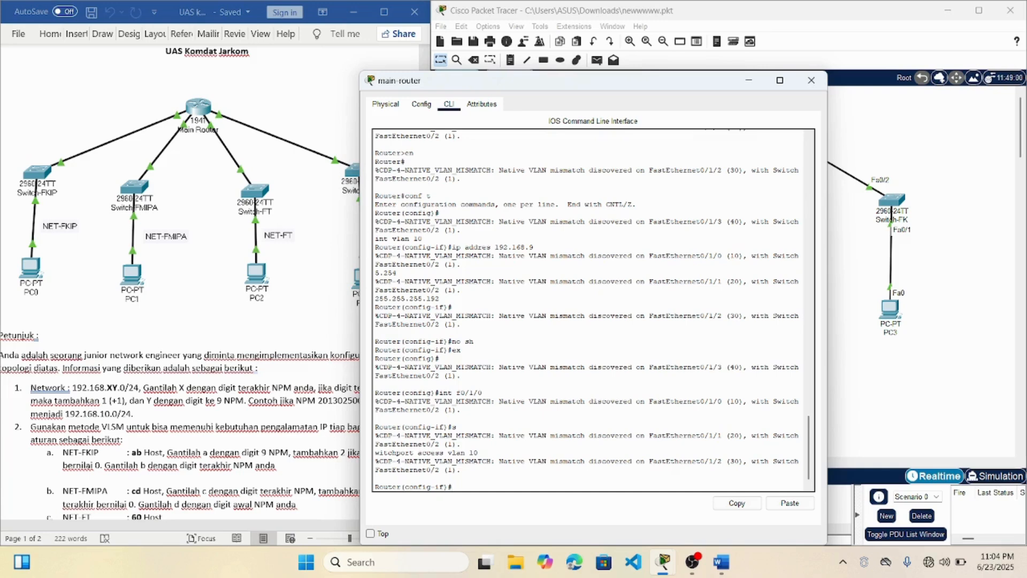
type("exit")
key("Return")
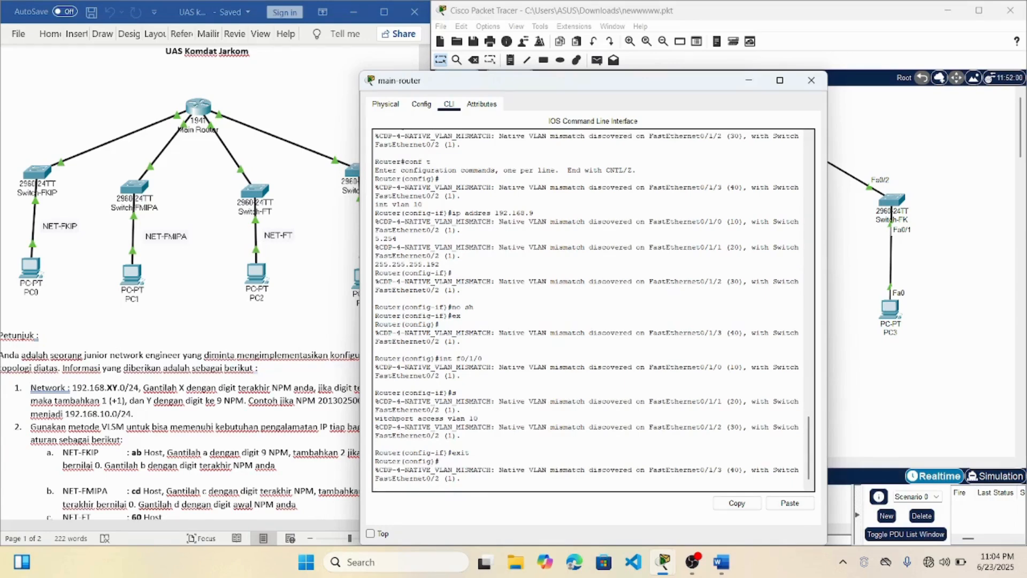
key("Return")
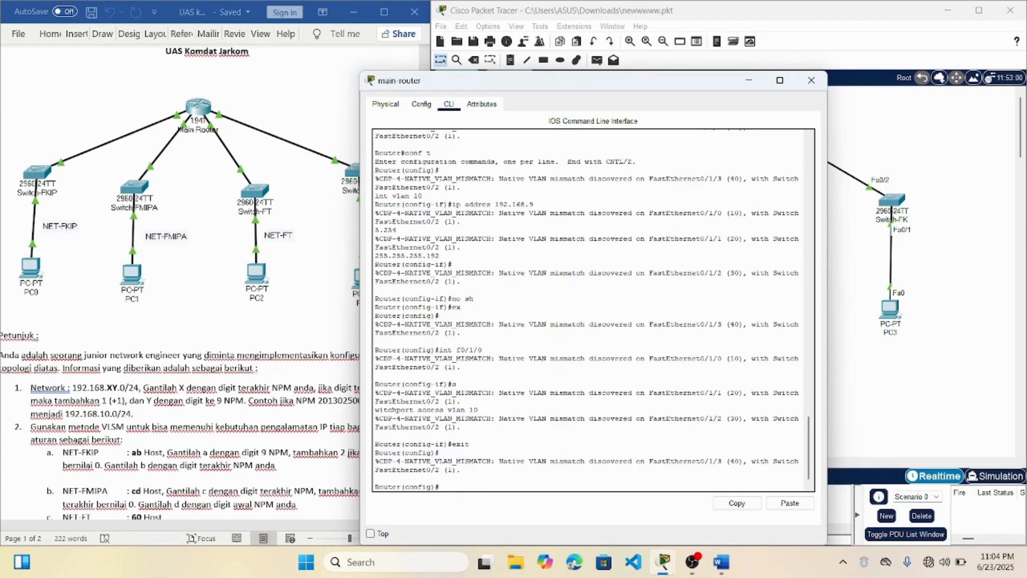
Assign 192.168.95.126 with mask 255.255.255.128 to interface VLAN 20 on main-router
type("int vlan 20")
key("Return")
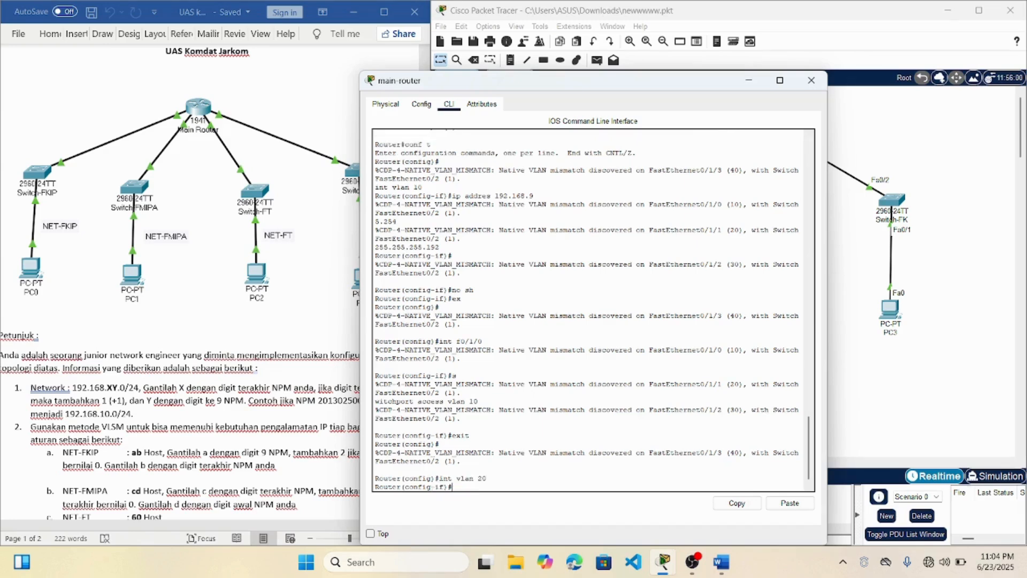
type("ip address 192.168")
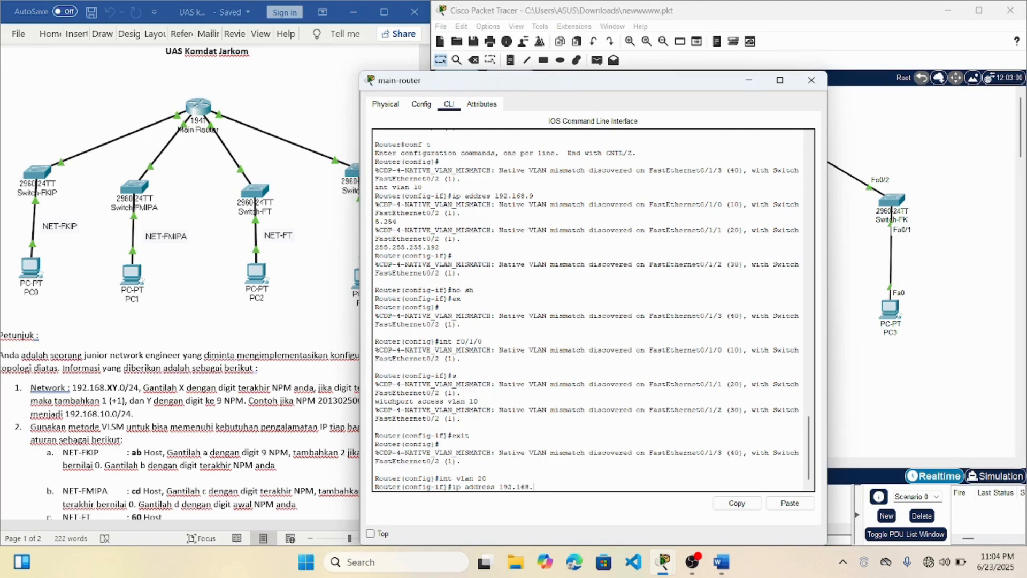
type(".95")
type(".12")
type("6")
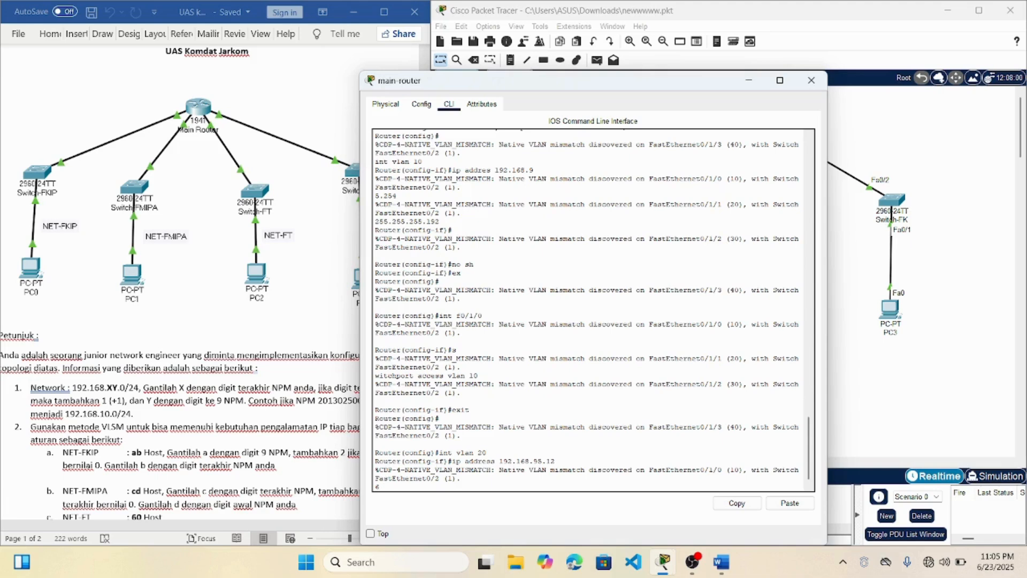
type("255.255.255")
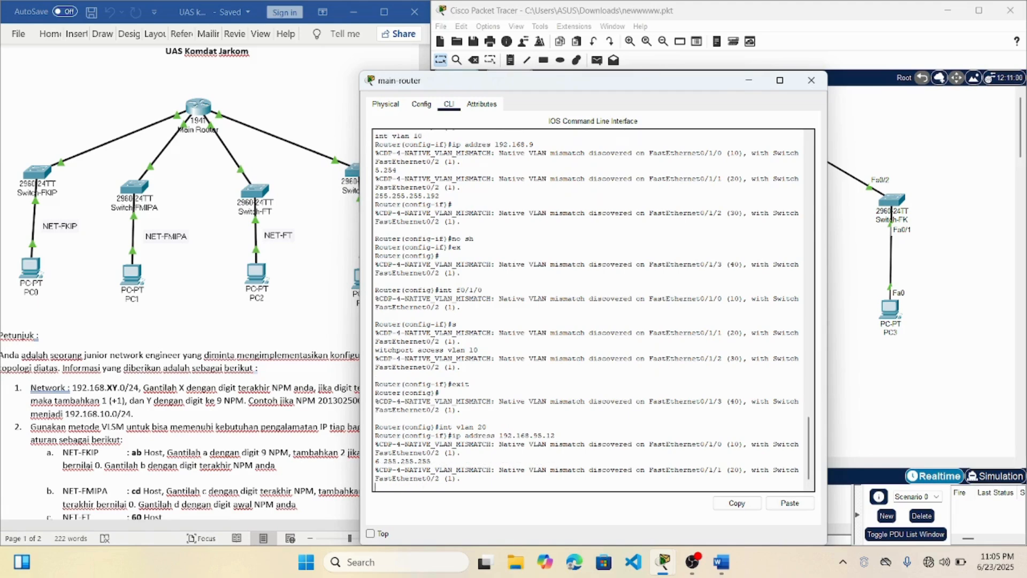
type(".")
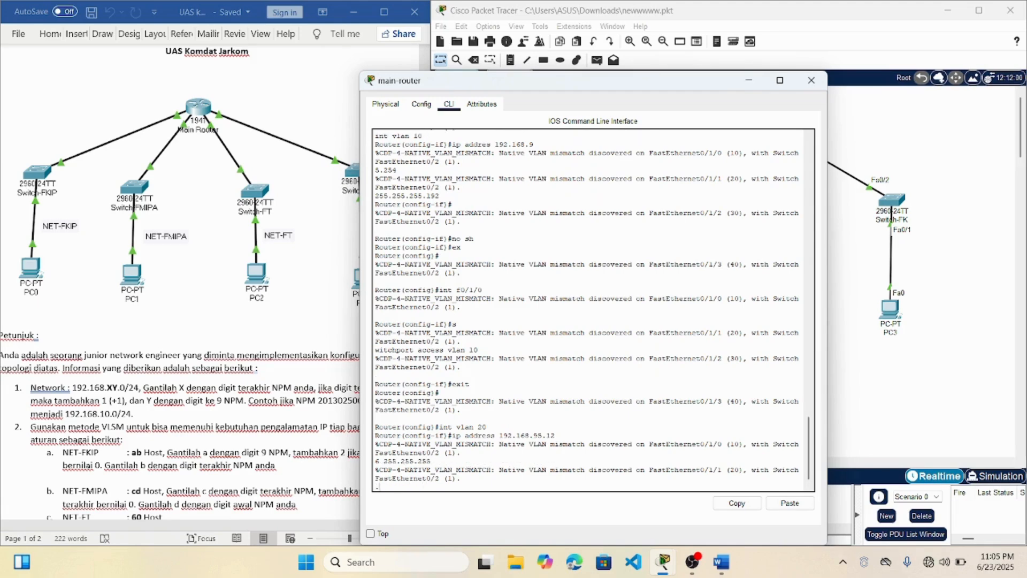
type("128")
key("Return")
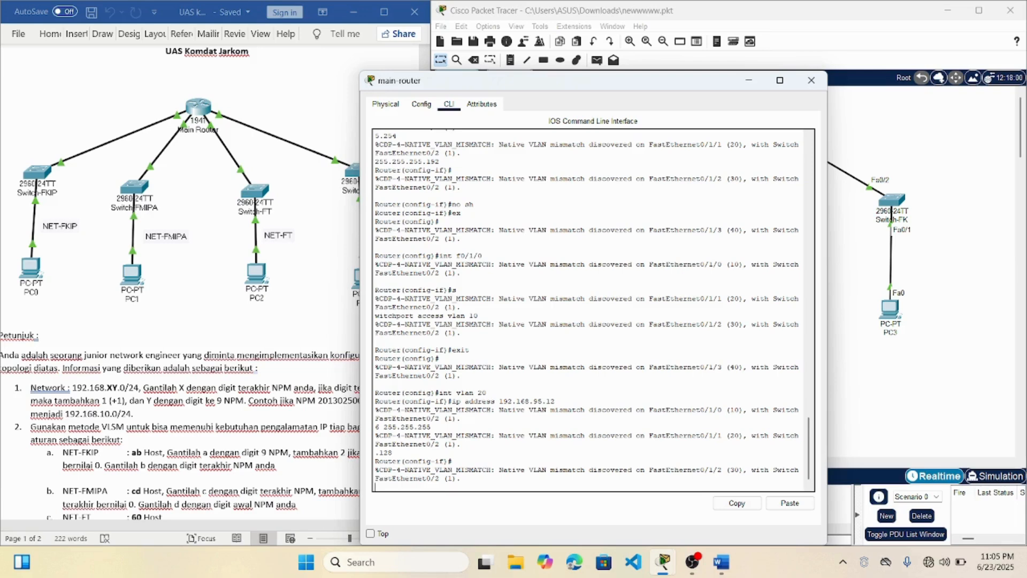
Enable interface VLAN 20 with no sh and return to global configuration mode
type("no sh")
key("Return")
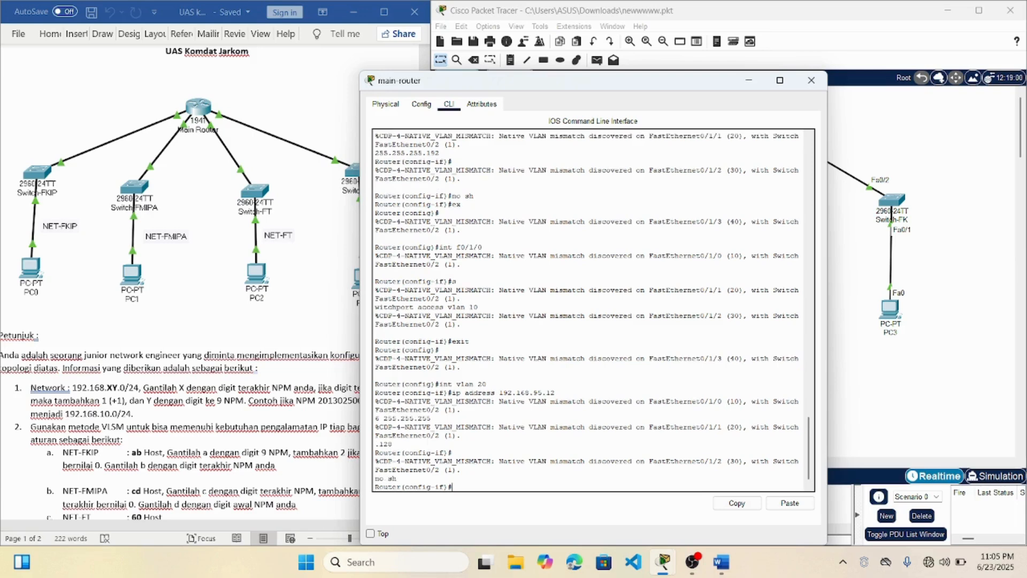
type("exit")
key("Return")
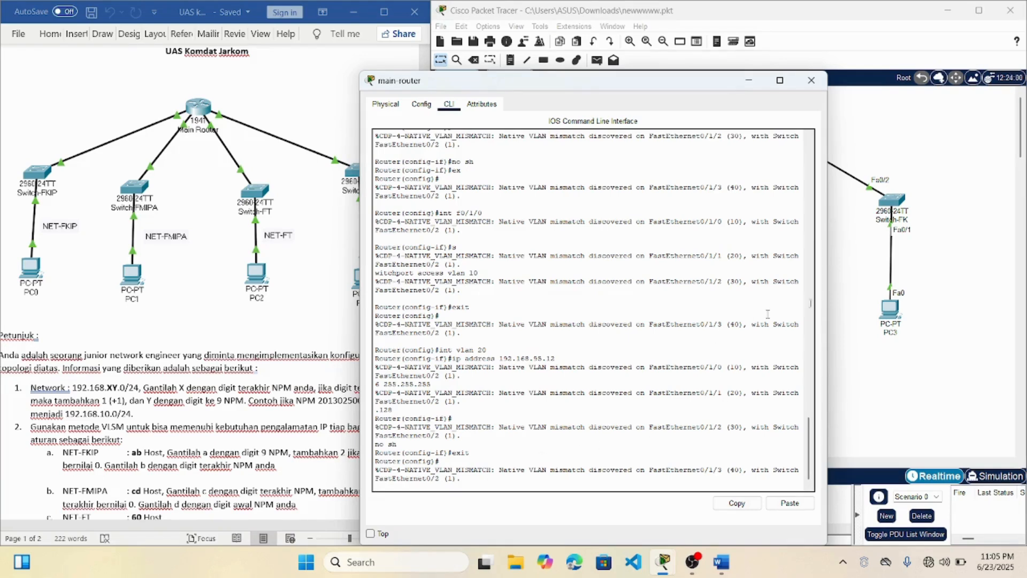
Check the router's port labels in the topology and assign FastEthernet0/1/1 to access VLAN 20, returning to global configuration mode
left_click(857, 295)
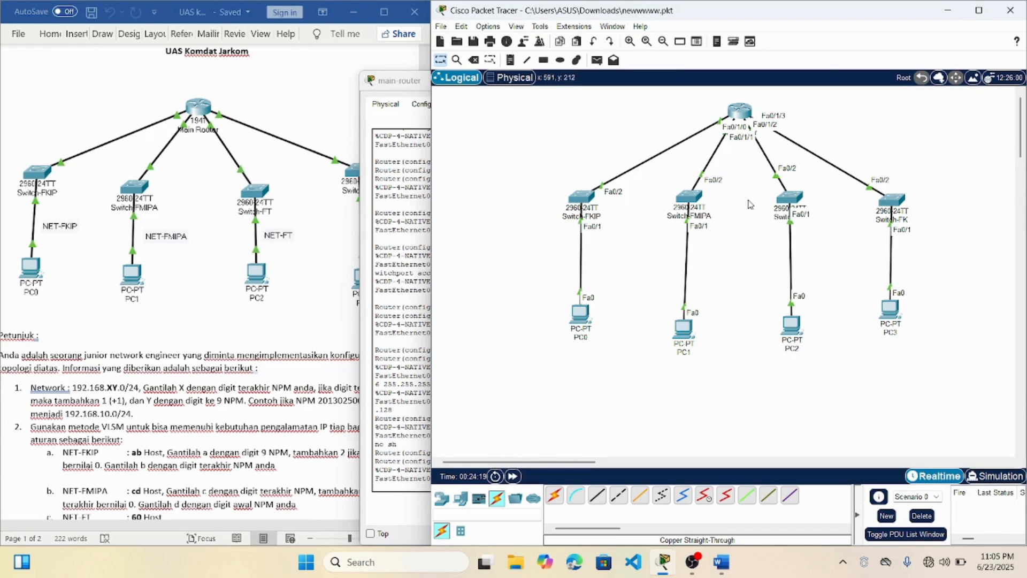
left_click(738, 115)
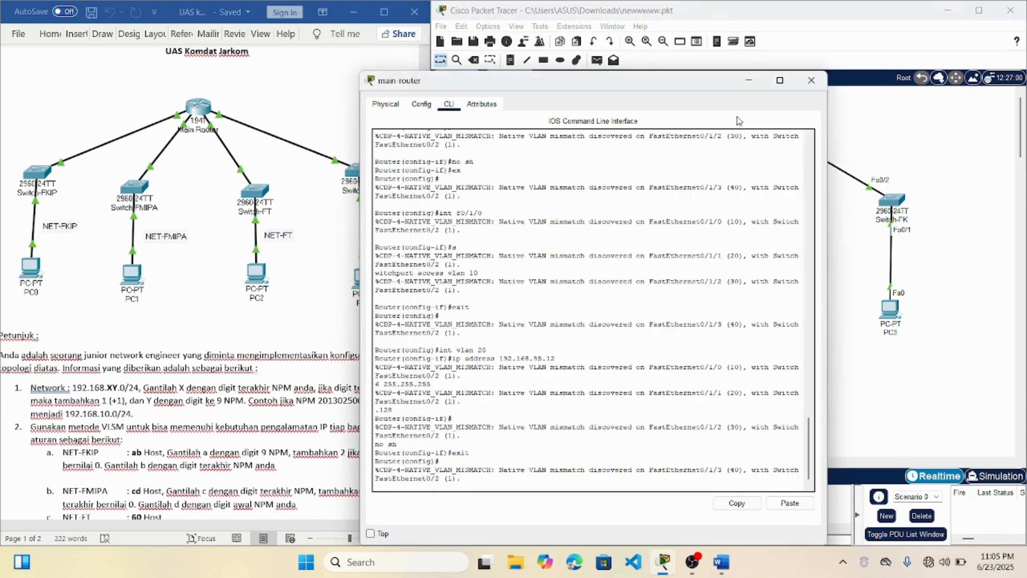
key("Return")
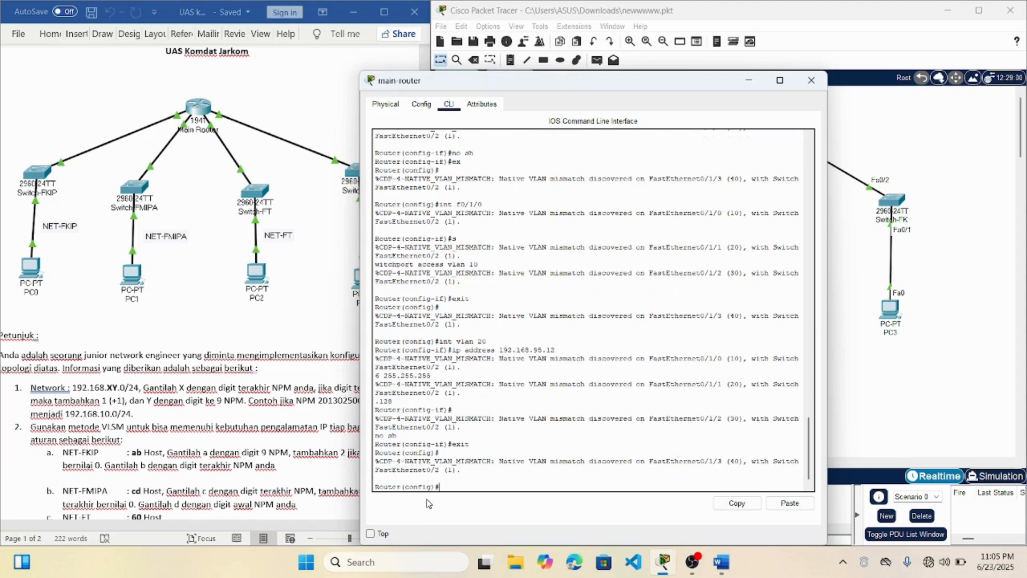
type("int")
key("BackSpace")
type("f0/1/1")
key("Return")
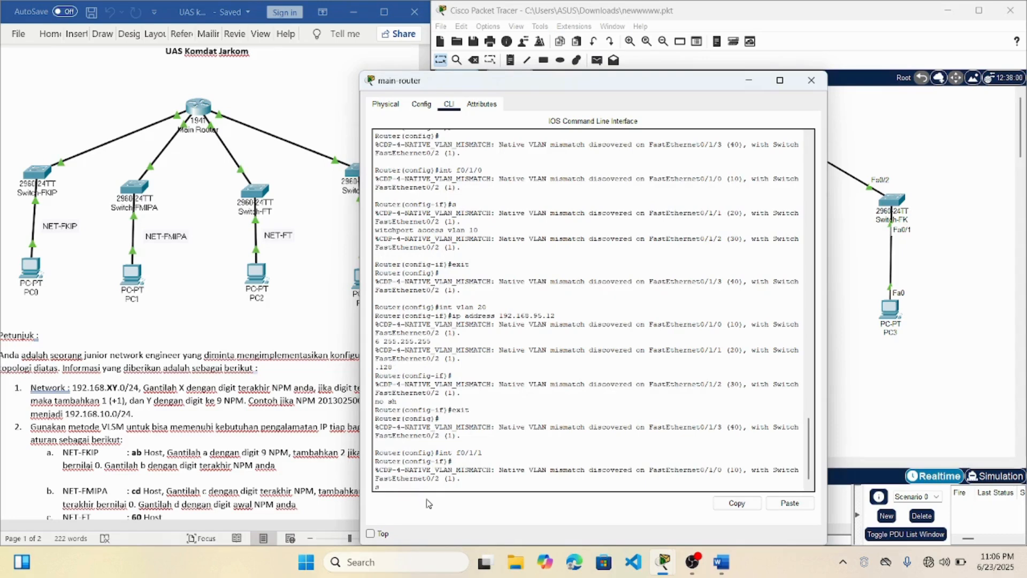
type("witchport access vlan")
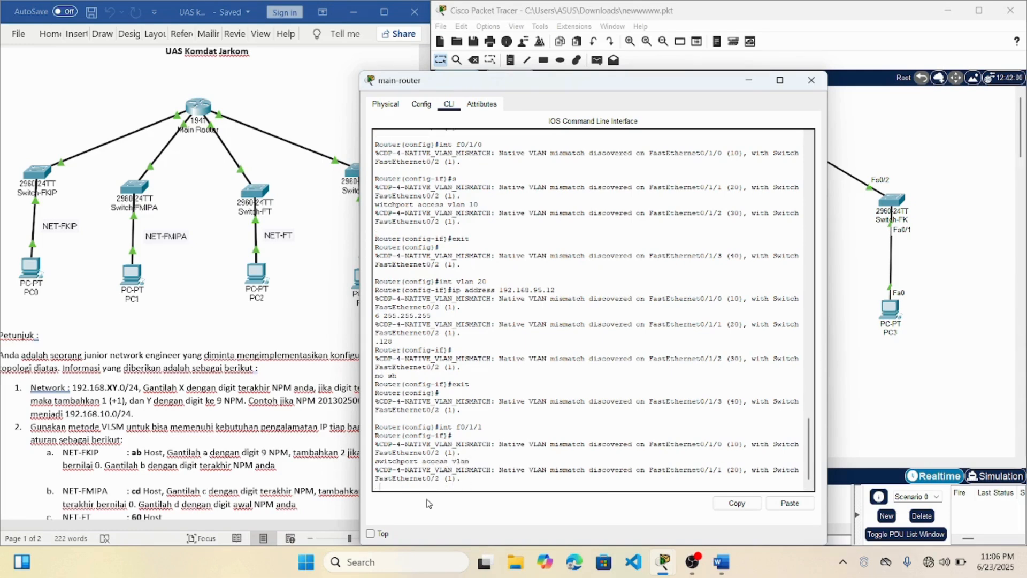
type(" 20")
key("Return")
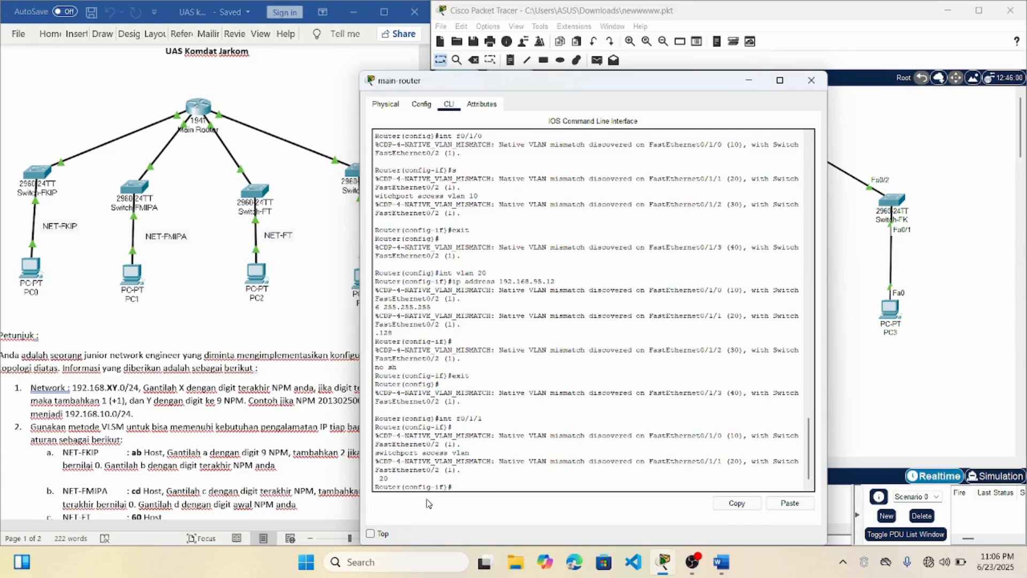
type("exit")
key("Return")
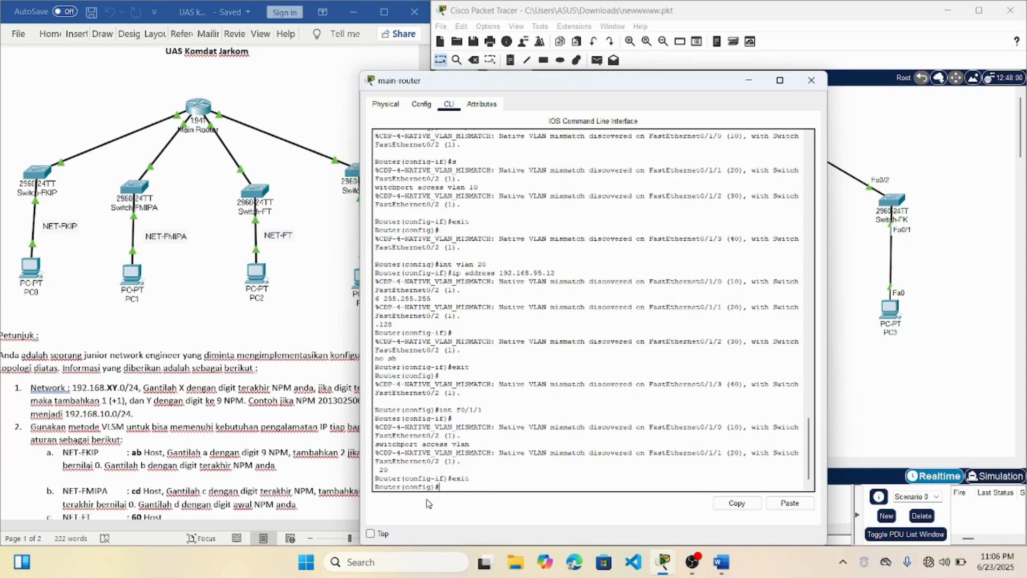
Enter interface configuration mode for VLAN 30 on main-router
type("int vla")
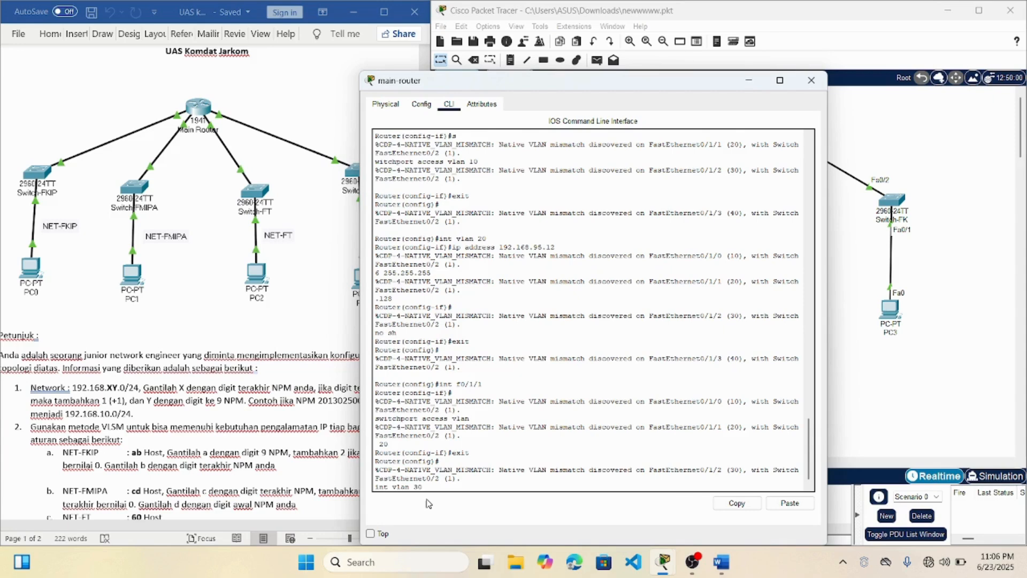
type("n 30")
key("Return")
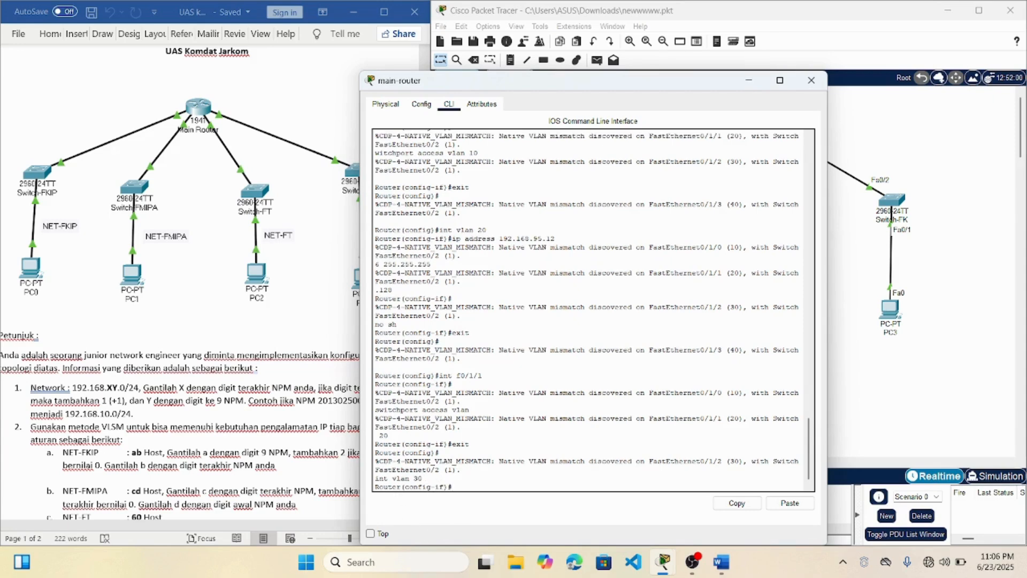
Try to assign 192.168.95.190 with mask 255.255.255.192 to interface VLAN 30
type("p")
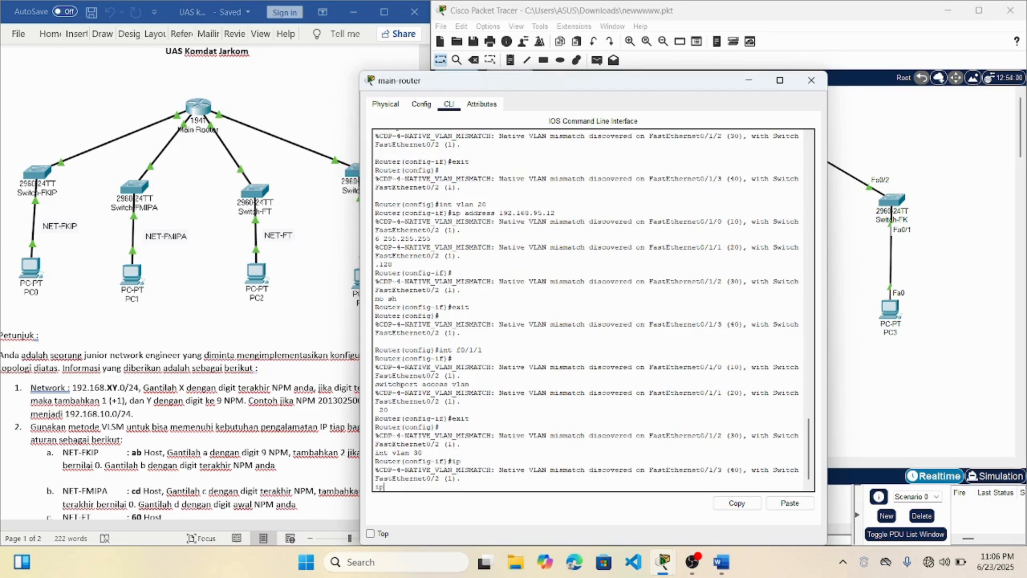
type(" address 192.168.95.1")
key("BackSpace")
key("BackSpace")
type("255.255.")
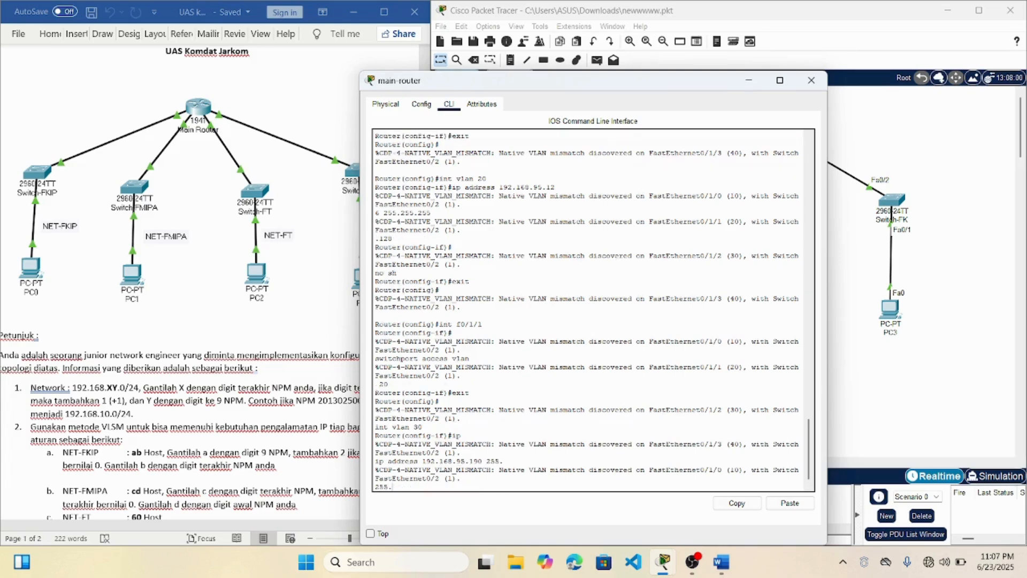
type("255.192")
key("Return")
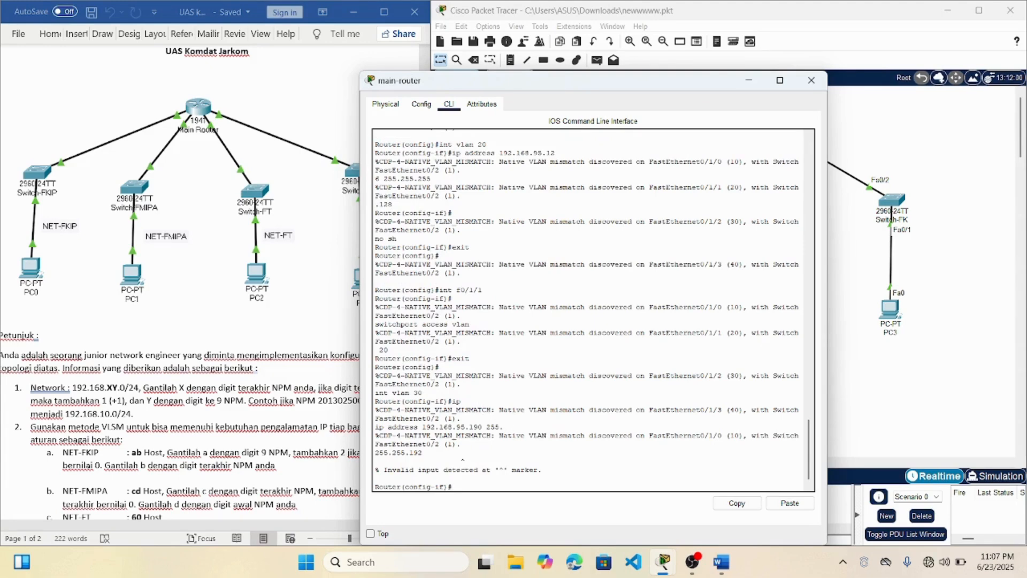
Reuse the copied address command to assign 192.168.95.190 with mask 255.255.255.192 to interface VLAN 30
left_click_drag(502, 427, 375, 426)
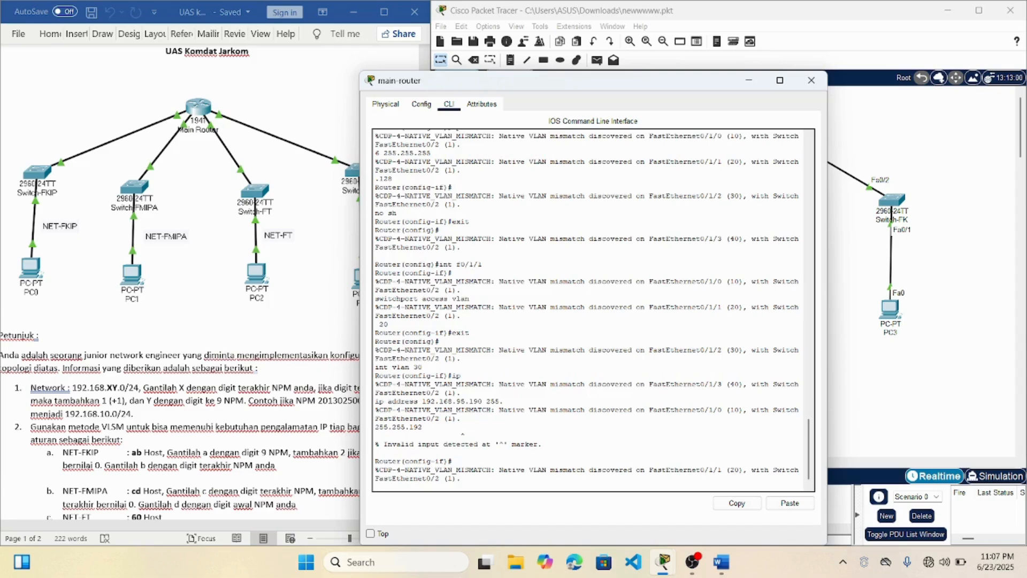
left_click_drag(504, 401, 375, 401)
right_click(377, 402)
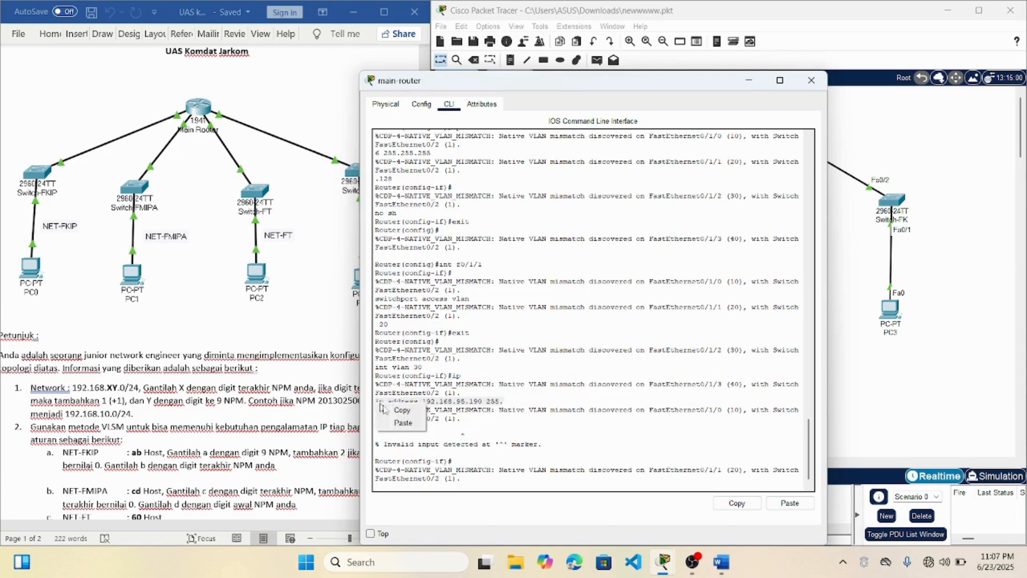
left_click(400, 411)
left_click(376, 486)
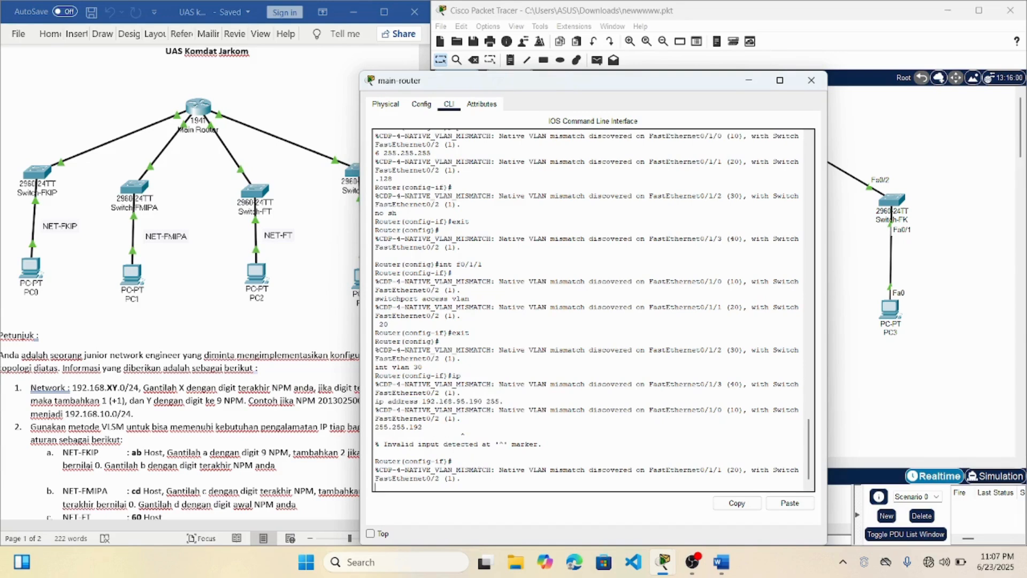
key("Return")
right_click(488, 484)
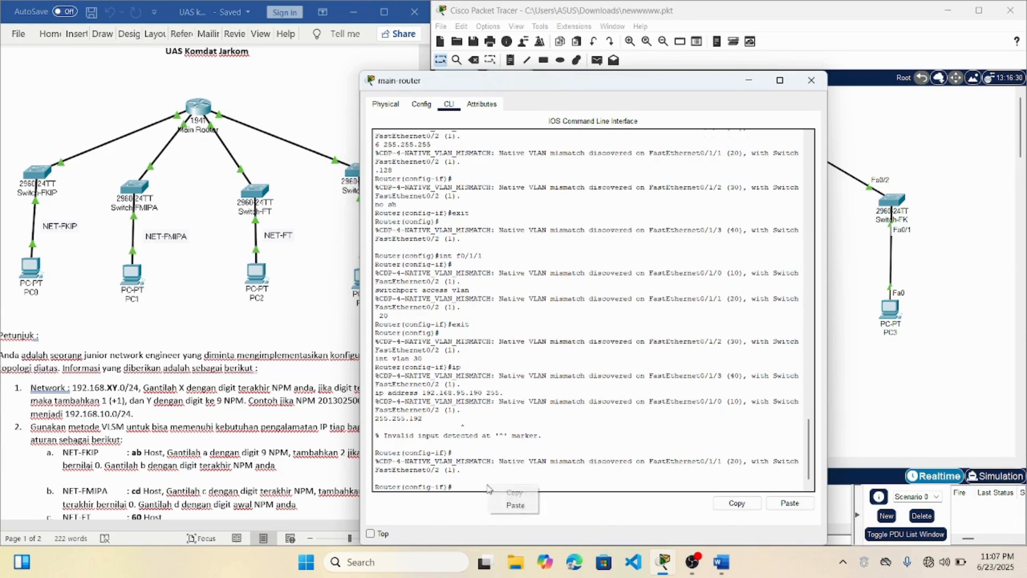
left_click(505, 505)
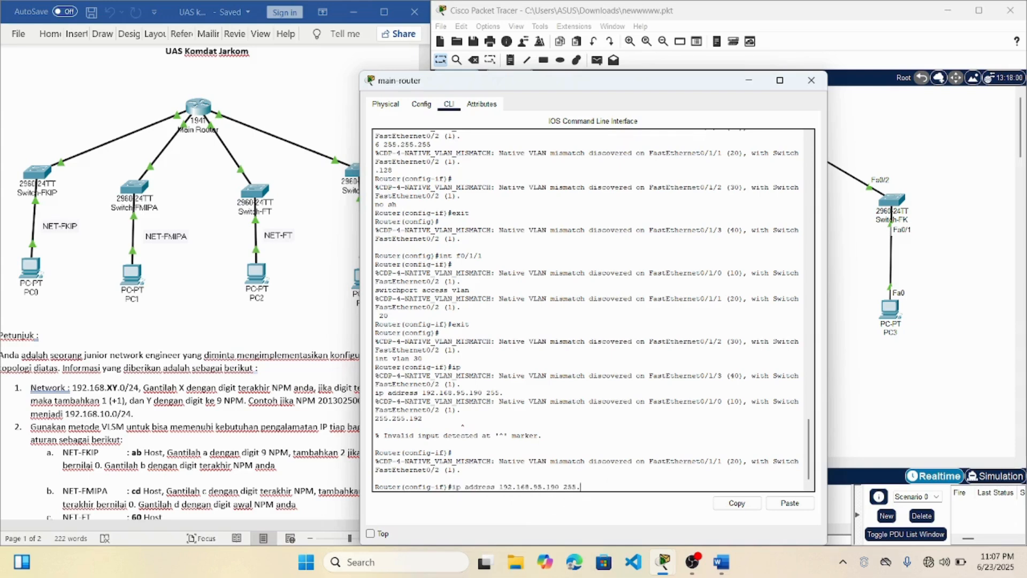
type("255.255.2")
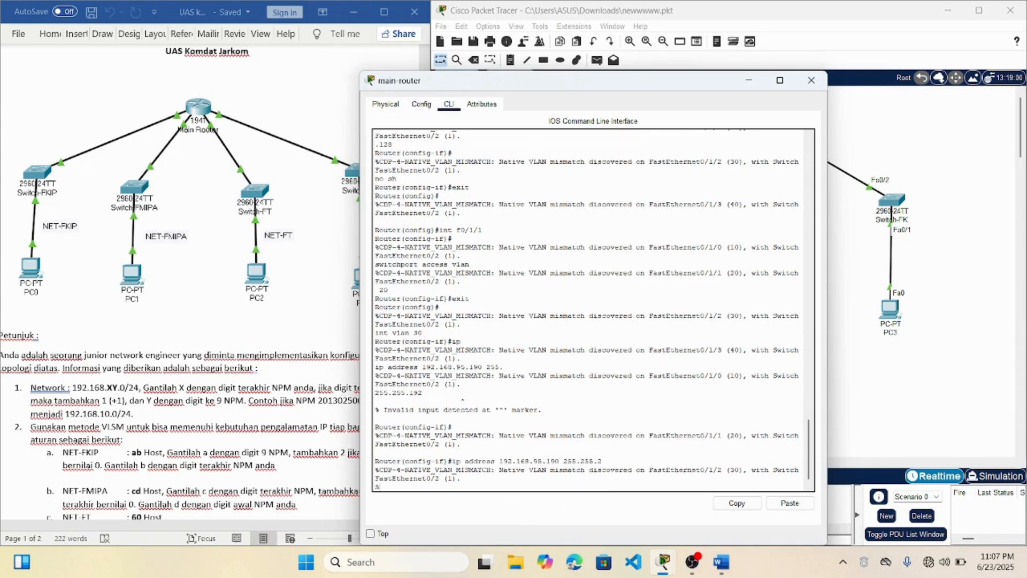
type("192")
key("Return")
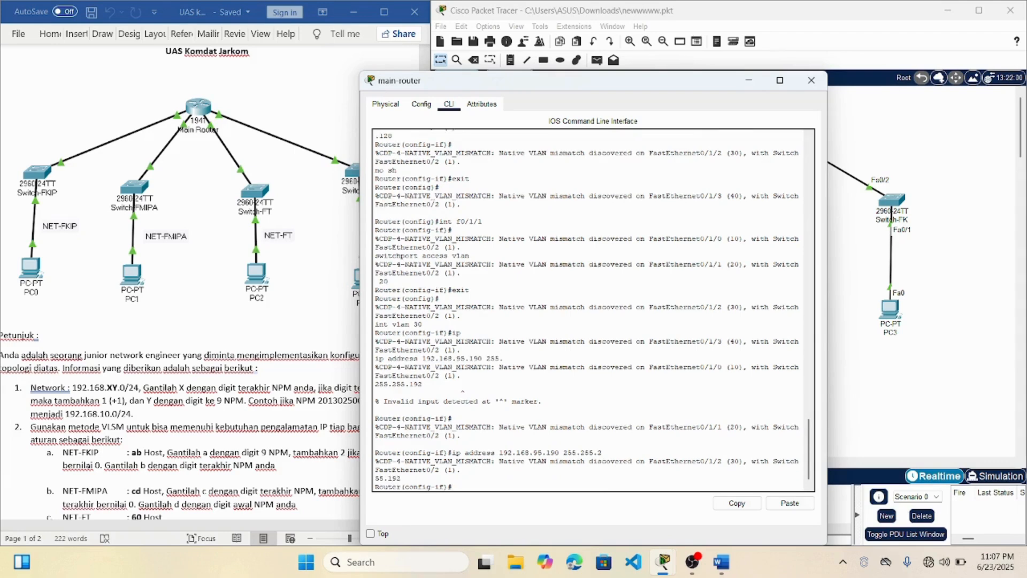
Enable interface VLAN 30 with no sh and return to global configuration mode
type("no sh")
key("Return")
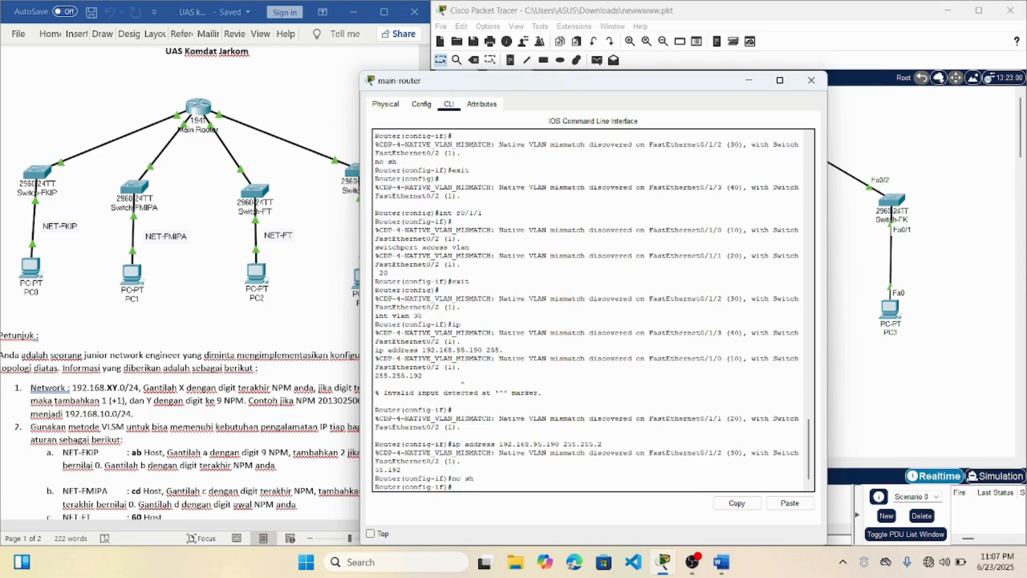
type("exit")
key("Return")
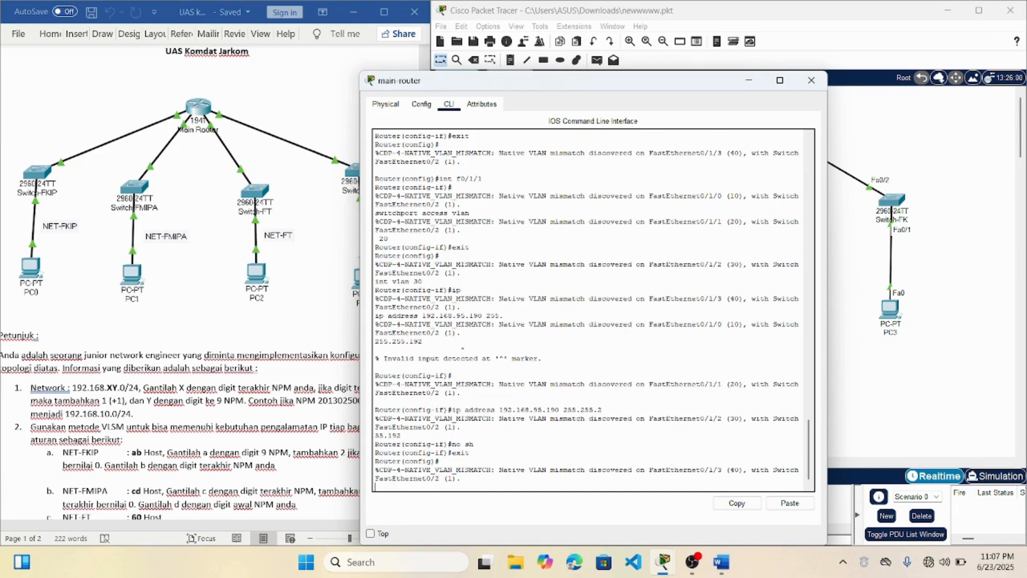
Check the router's port labels in the topology and assign FastEthernet0/1/2 to access VLAN 30, returning to global configuration mode
left_click(925, 376)
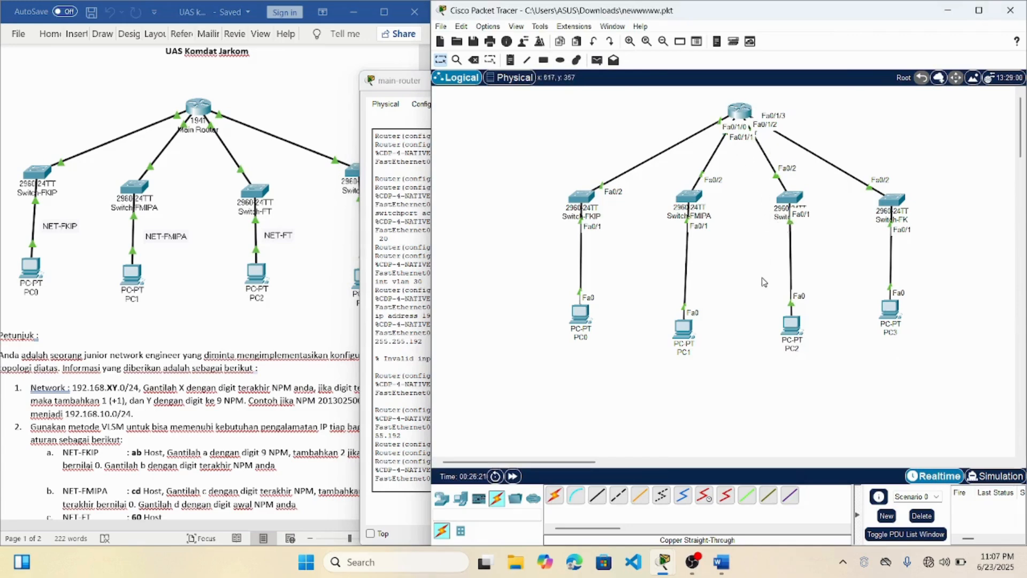
left_click(740, 111)
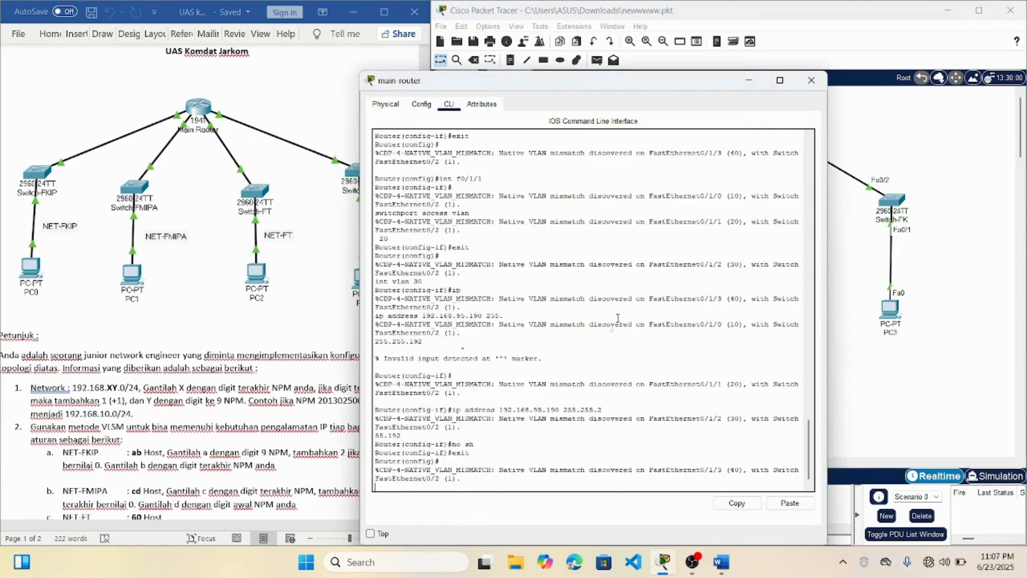
key("Return")
type("in")
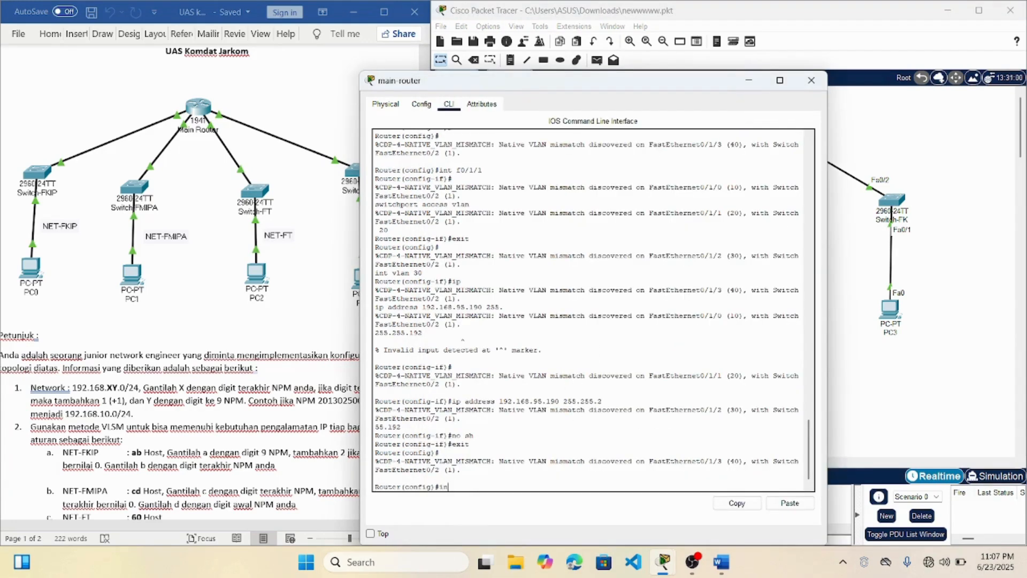
type("t f0/1/2")
key("Return")
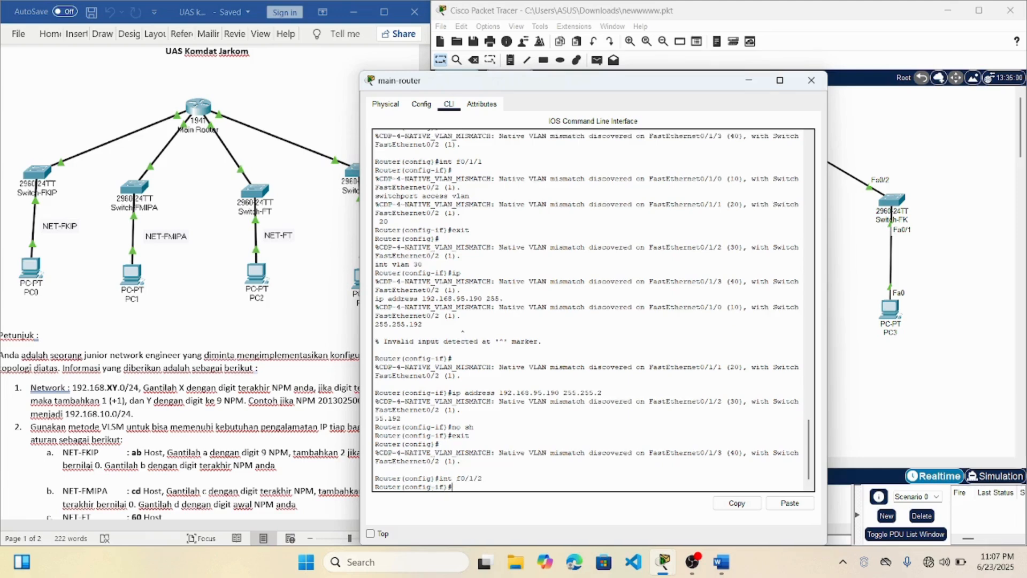
type("switchport acces vlan 30")
key("Return")
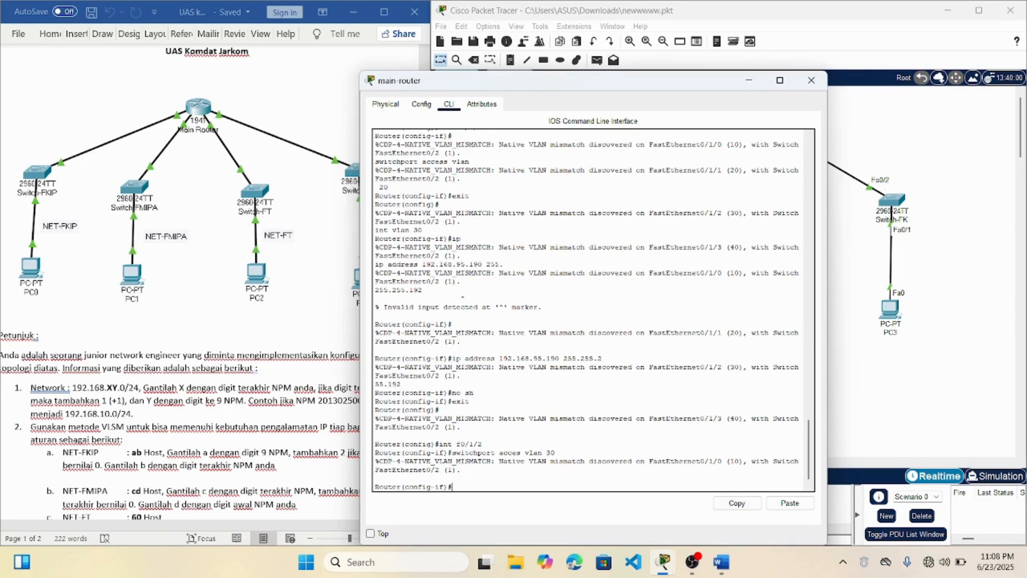
type("ex")
key("Return")
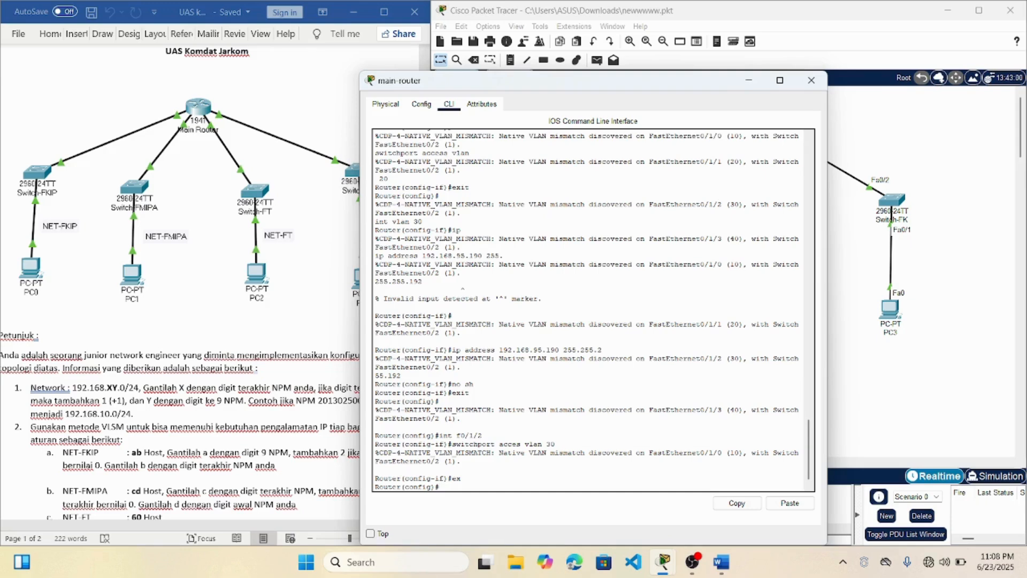
Enter interface configuration mode for VLAN 40 on main-router
type("int")
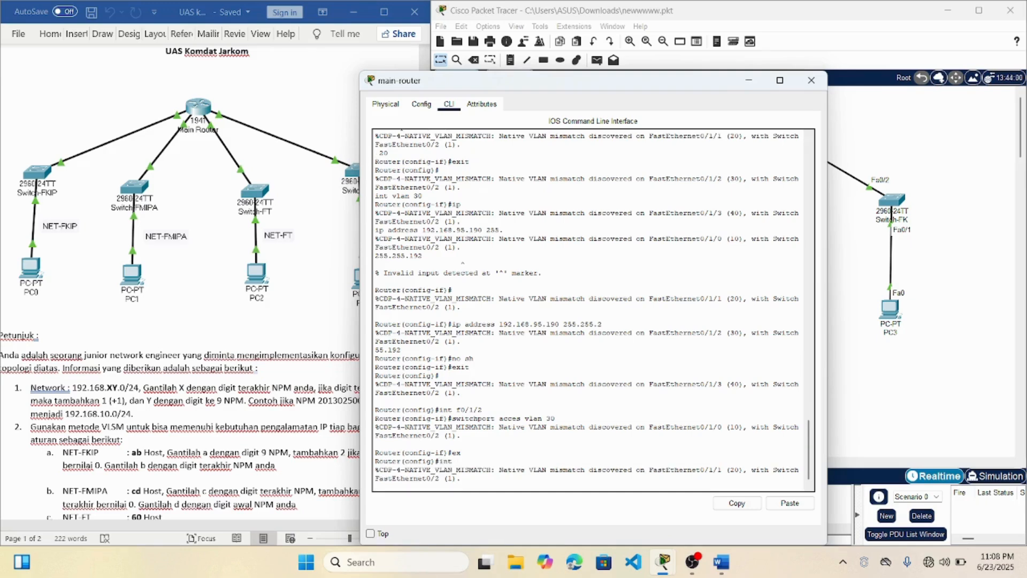
type("vlan 40")
key("Return")
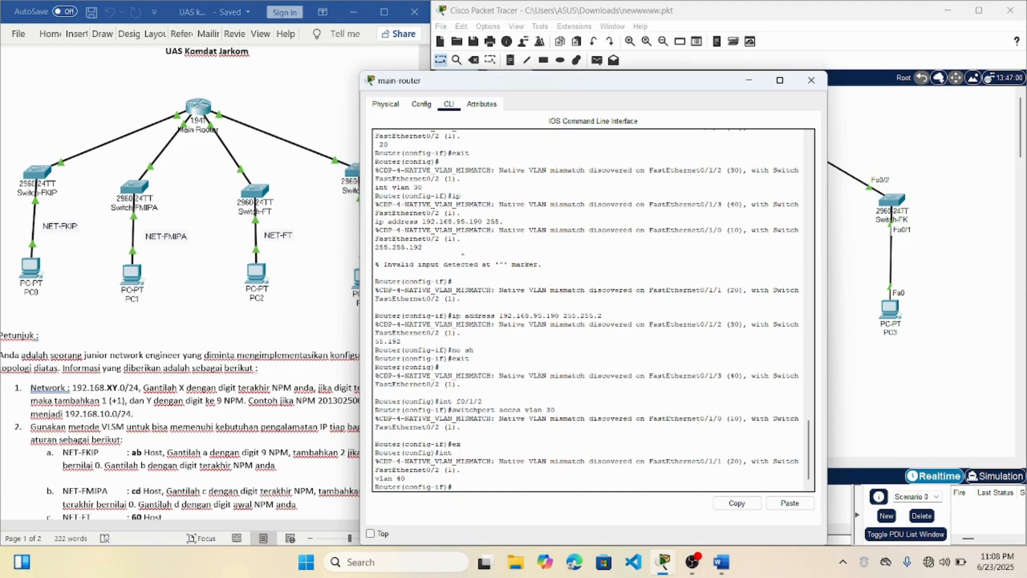
Try to assign 192.168.96.14 to interface VLAN 40 without a subnet mask
type("ip addre")
type("ss")
type(" 192.")
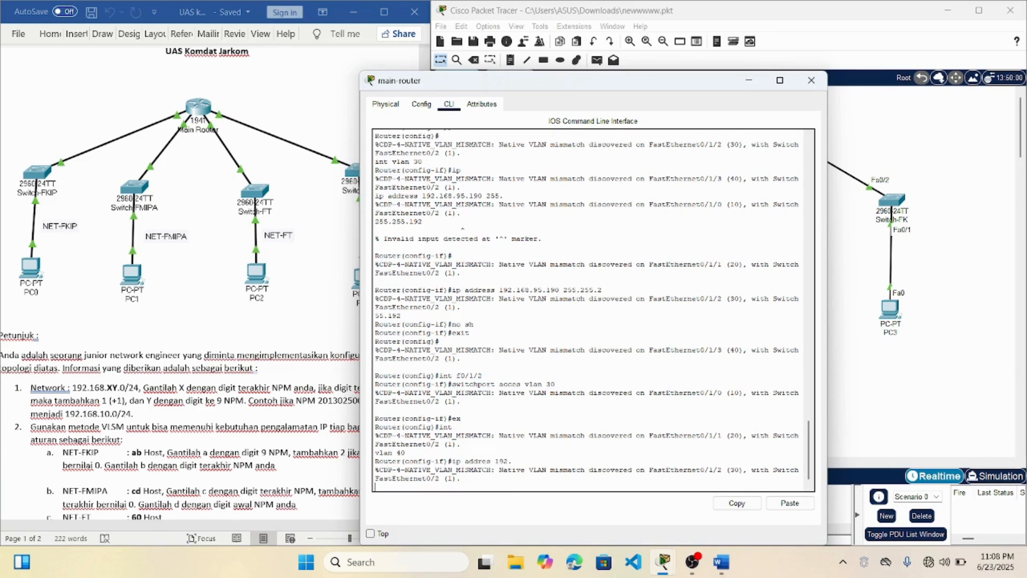
type("168.96.1")
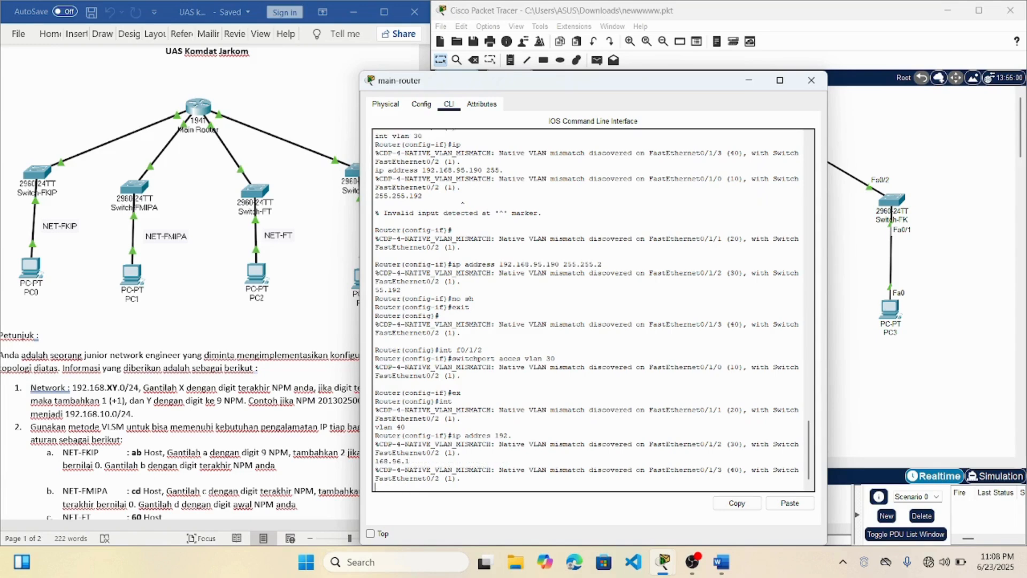
key("Return")
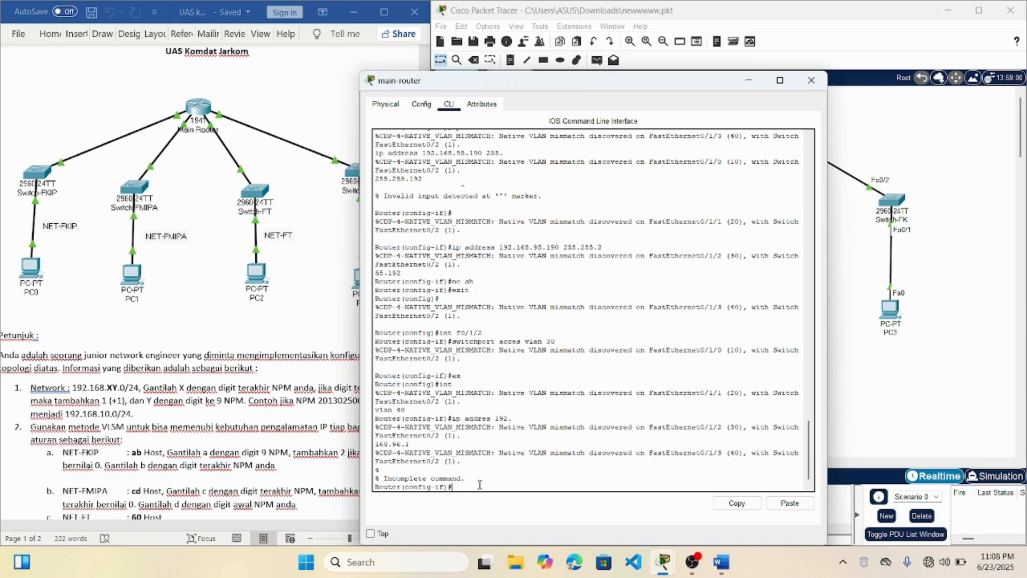
Assign 192.168.96.14 with mask 255.255.255.240 to interface VLAN 40
type("p address")
type(" 192.16")
type("5")
type("6.14")
type(" 255.")
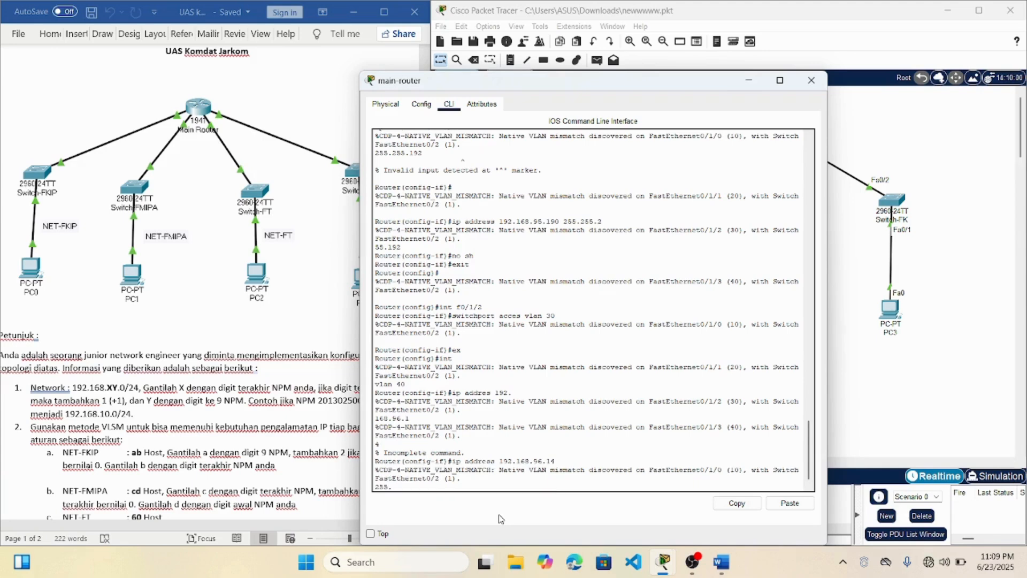
type("255.25")
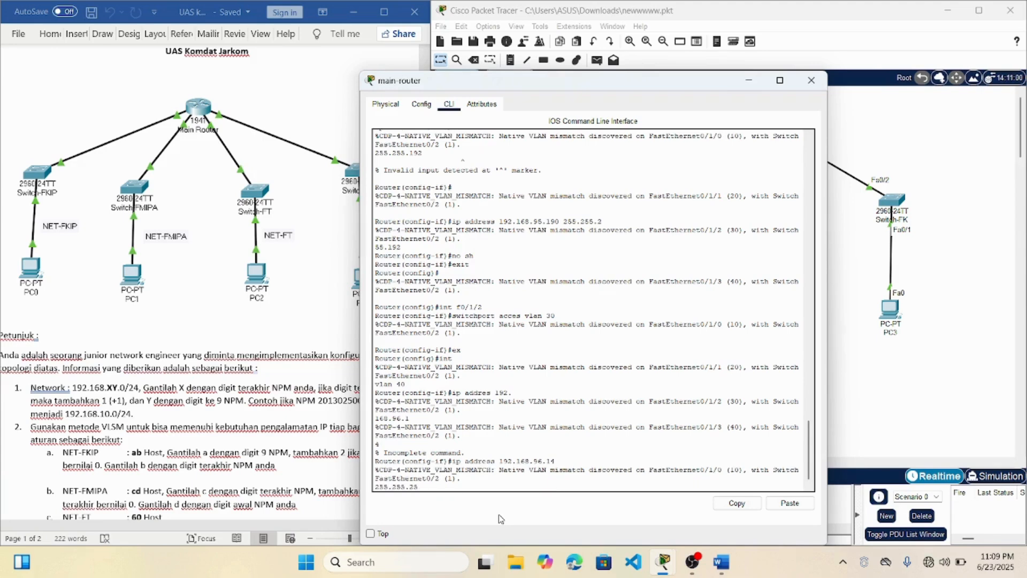
type("5.240")
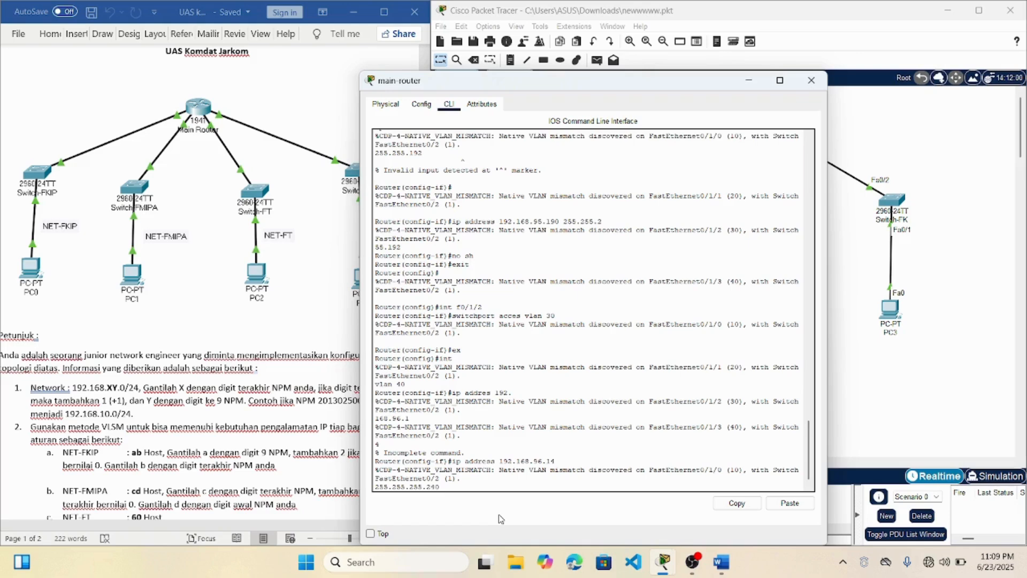
key("Return")
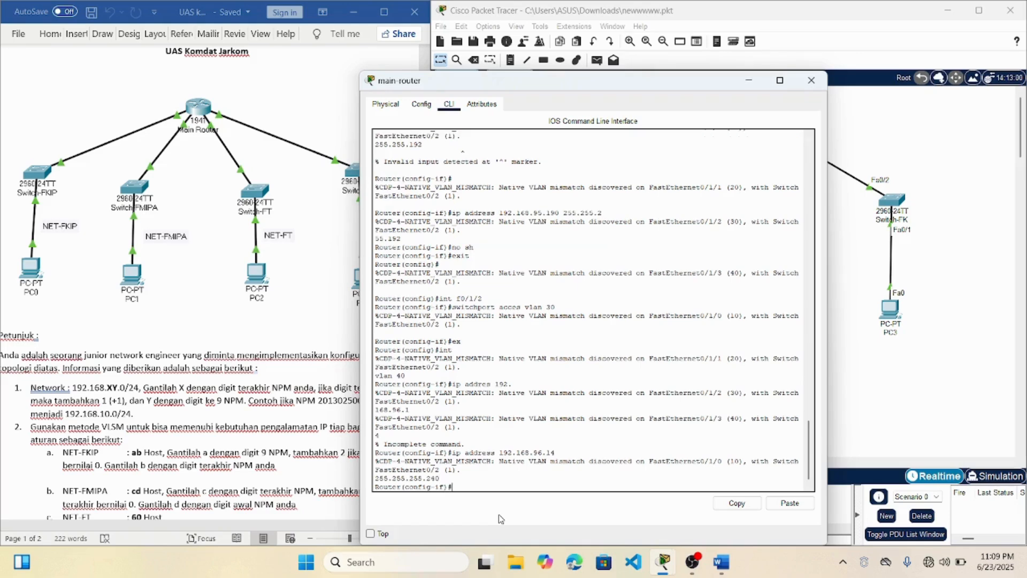
Enable interface VLAN 40 with no sh and return to global configuration mode
type("no sh")
key("Return")
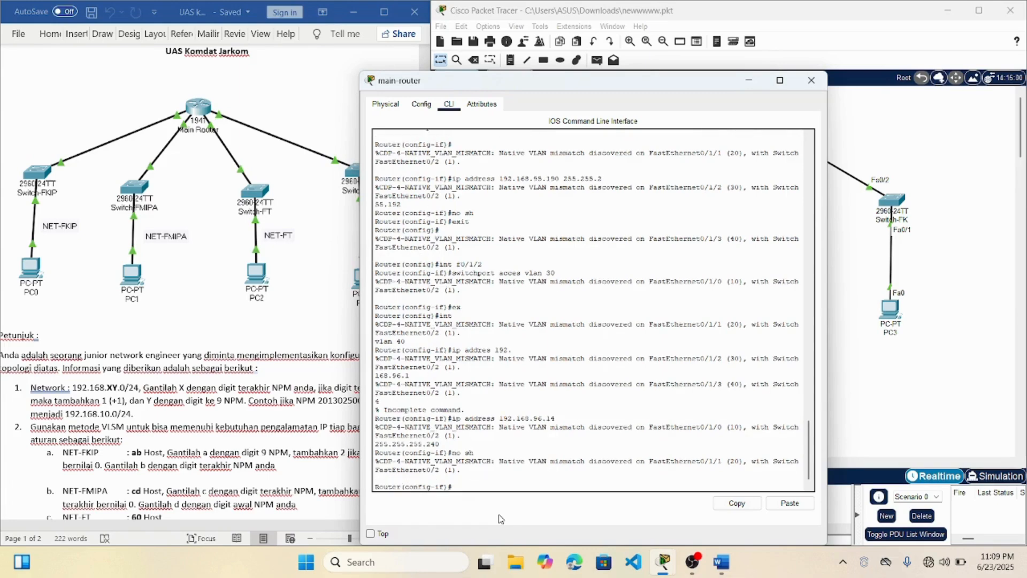
type("ex")
key("Return")
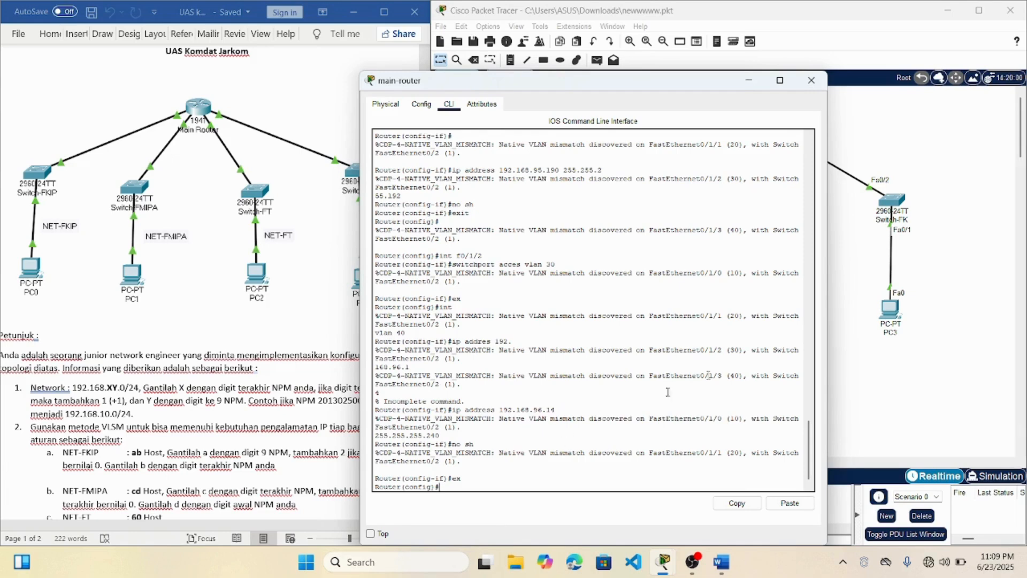
Enter interface configuration mode for FastEthernet 0/1/3 on main-router
left_click(847, 283)
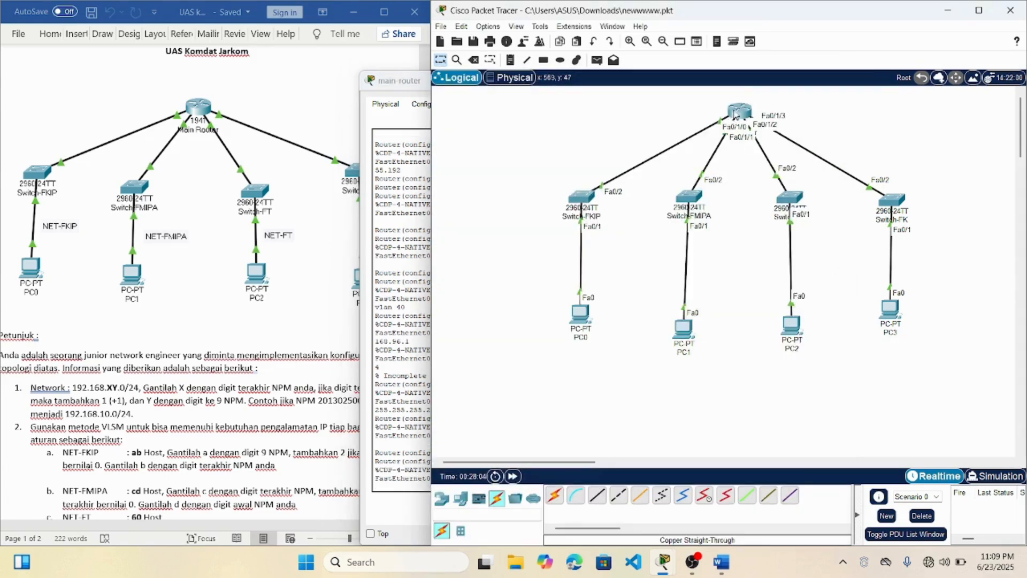
left_click(736, 113)
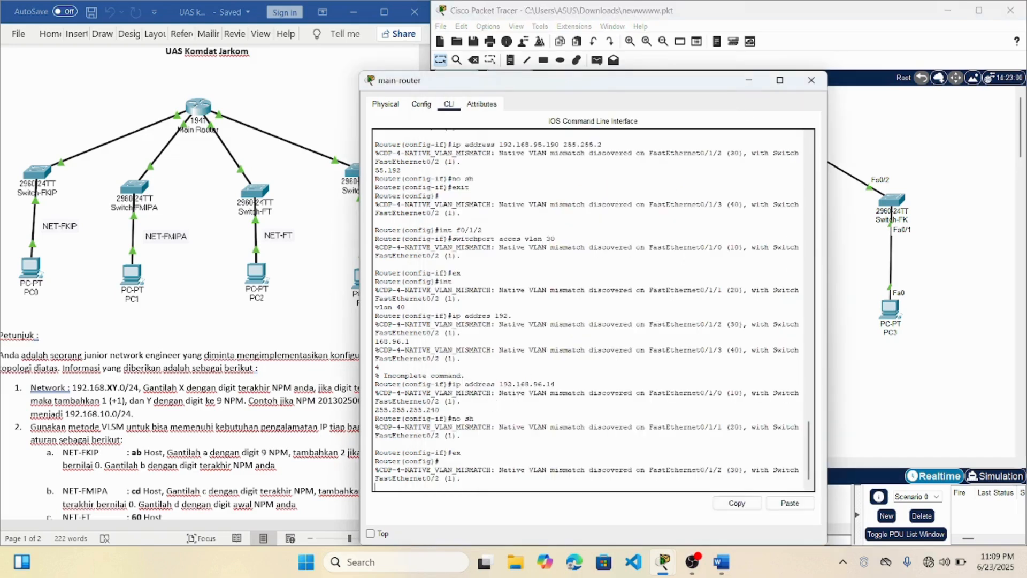
key("Return")
type("int")
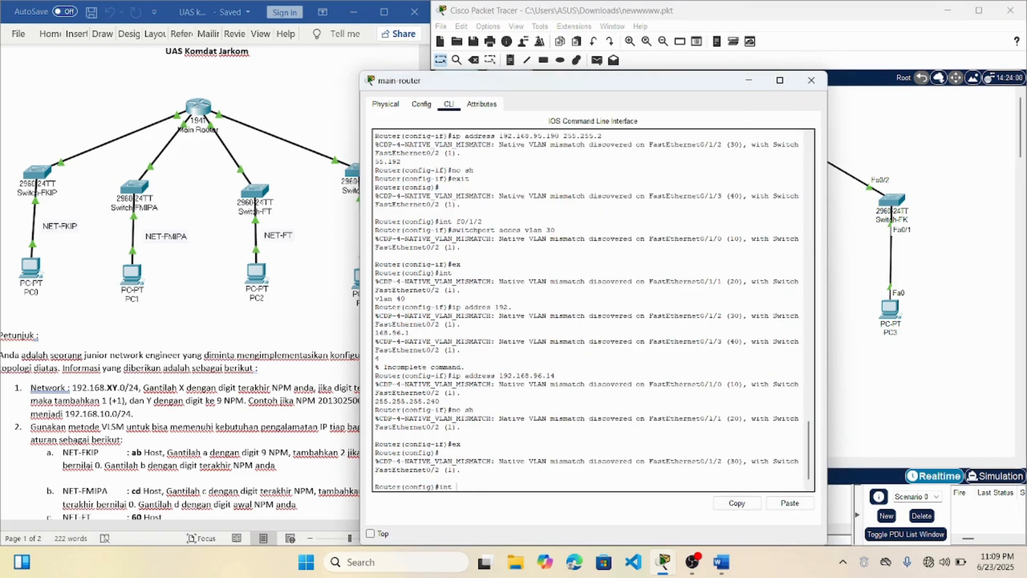
type(" f0/")
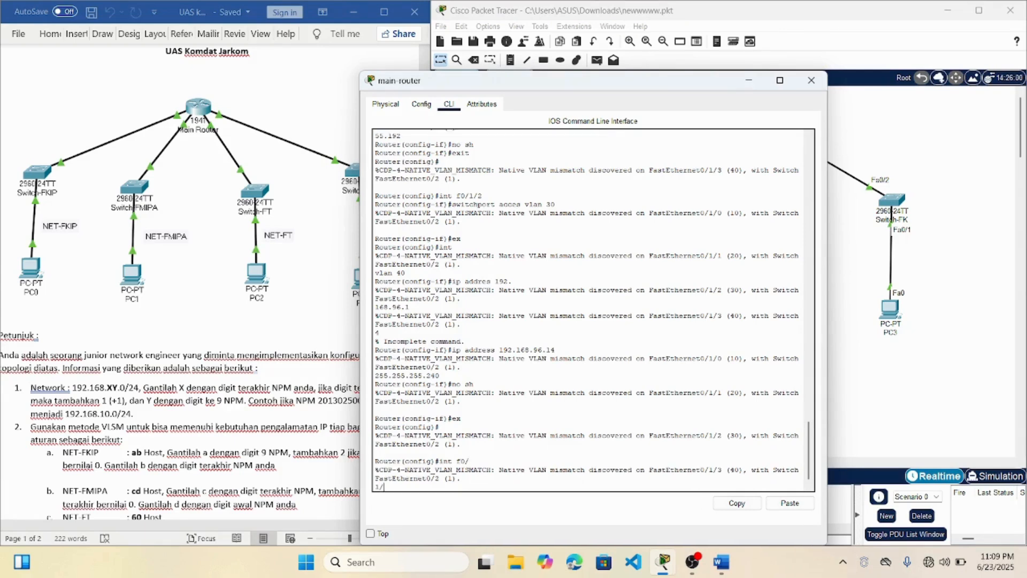
type("1/3")
key("Return")
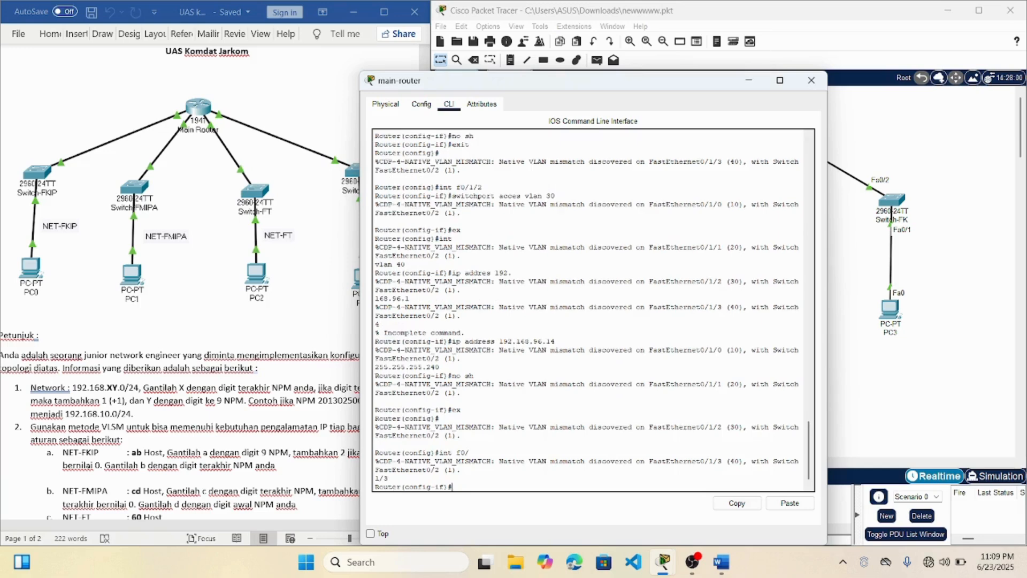
Try to assign FastEthernet 0/1/3 to VLAN 40 with "switchportacces vlan 40" and "switch portacces vlan 40"
type("switchportacces vlan 40")
key("Return")
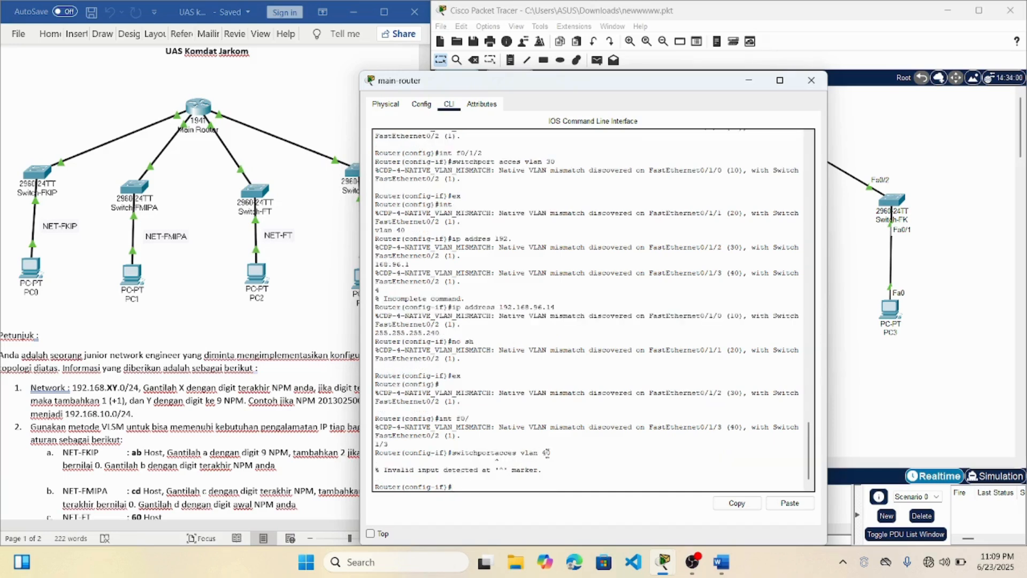
left_click_drag(549, 453, 452, 453)
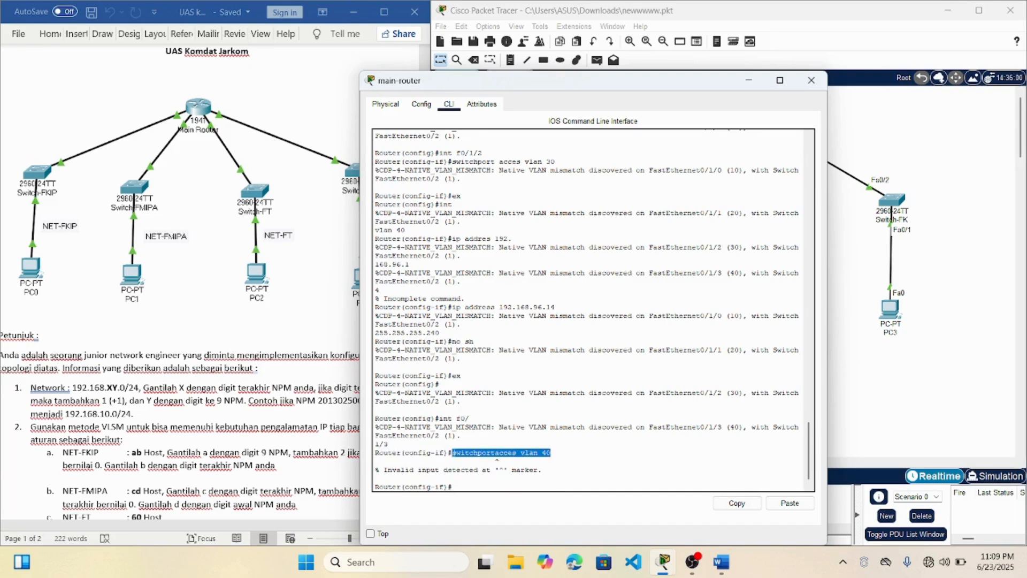
right_click(452, 453)
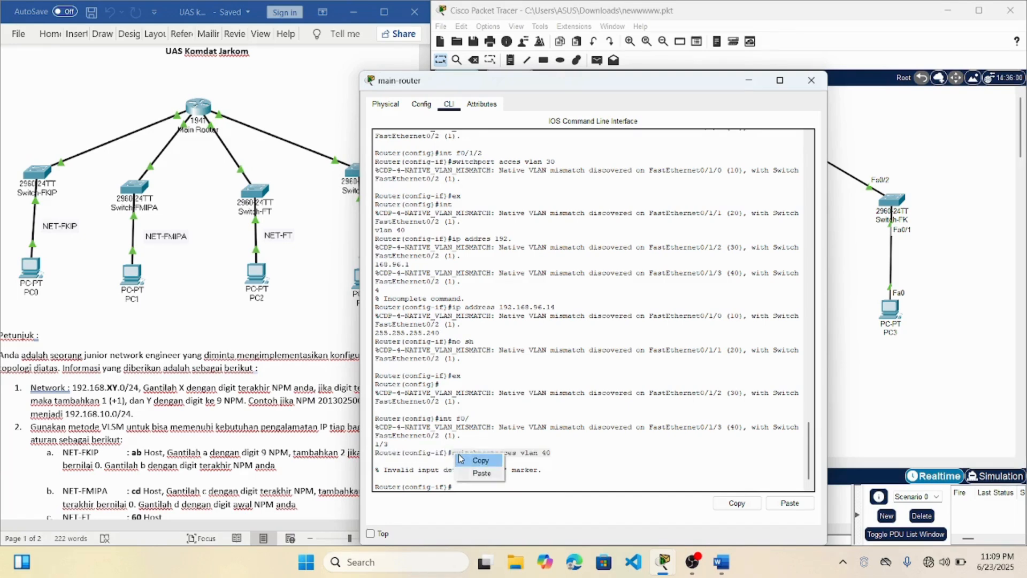
left_click(478, 459)
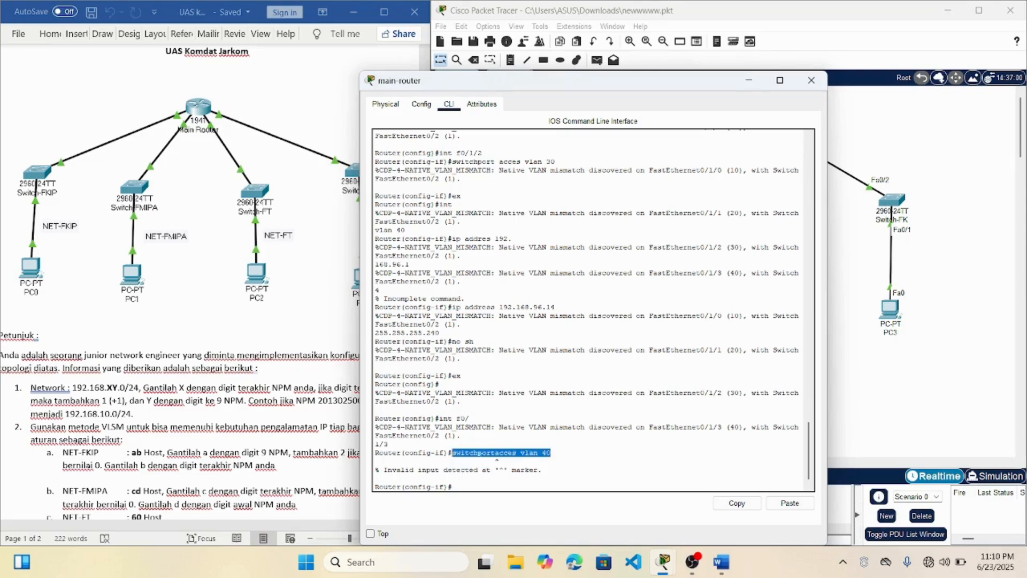
right_click(472, 485)
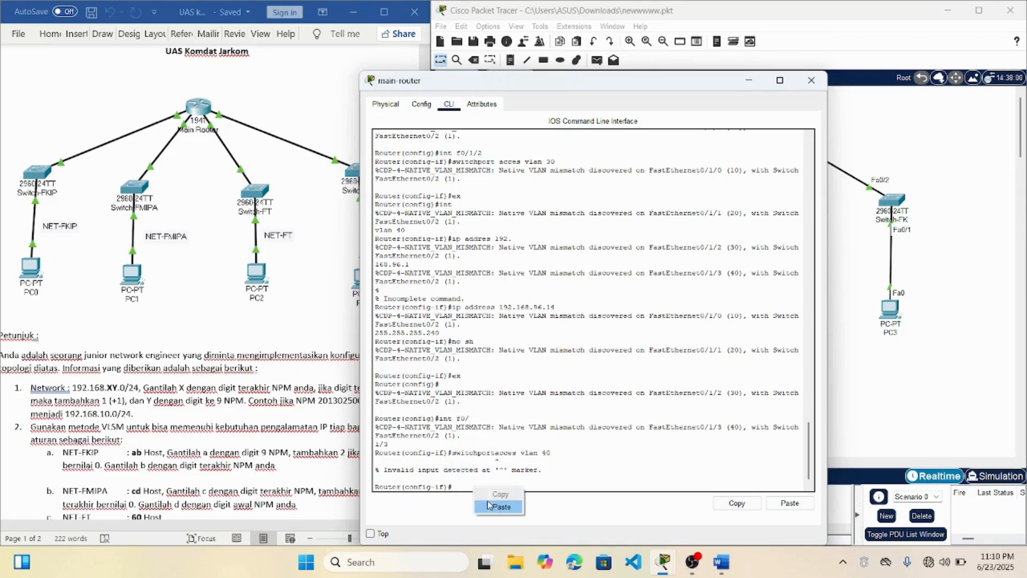
left_click(486, 501)
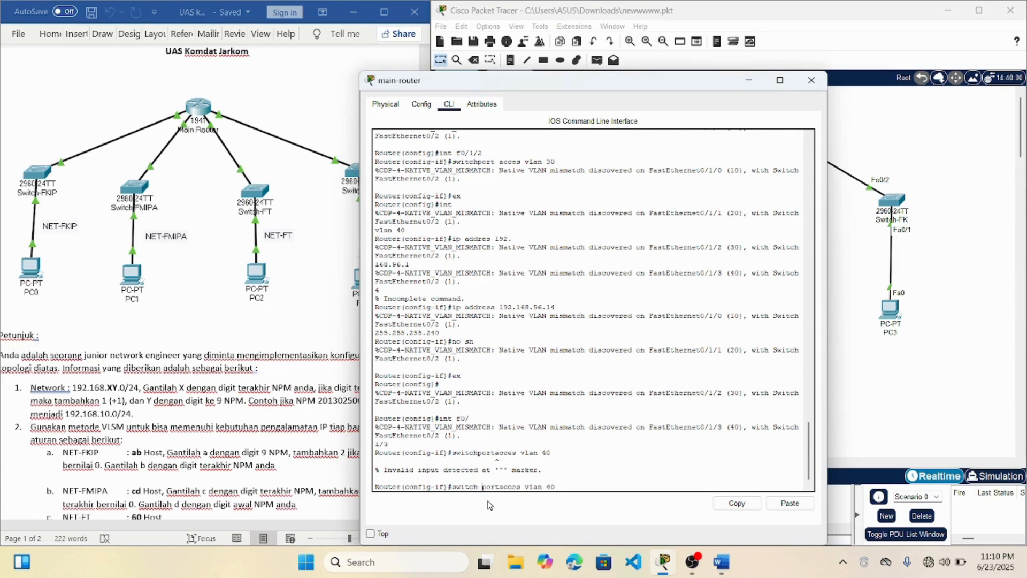
key("Return")
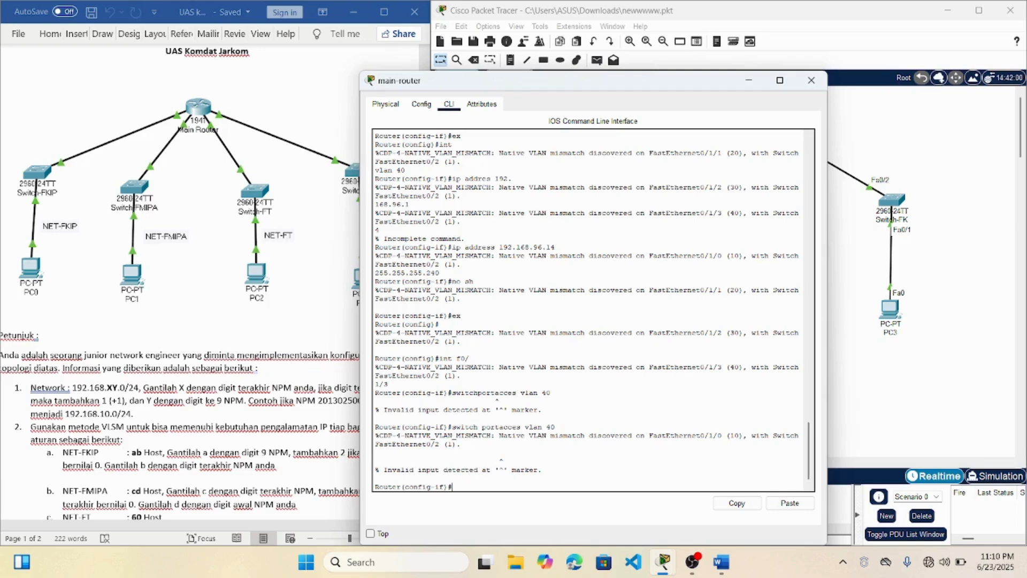
Assign FastEthernet 0/1/3 to VLAN 40 with "switchport acces vlan 40"
right_click(475, 482)
left_click(497, 506)
key("Return")
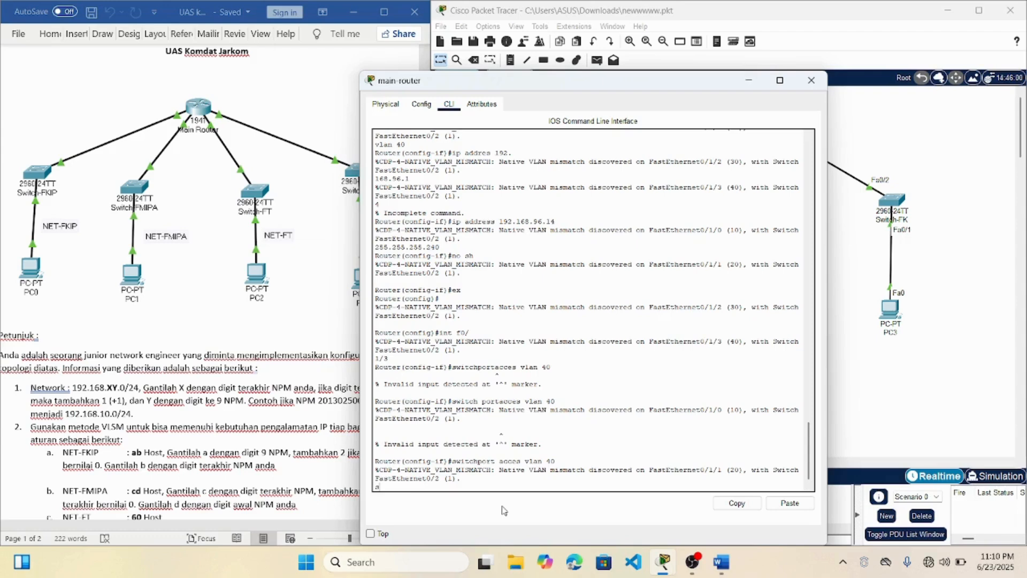
key("Return")
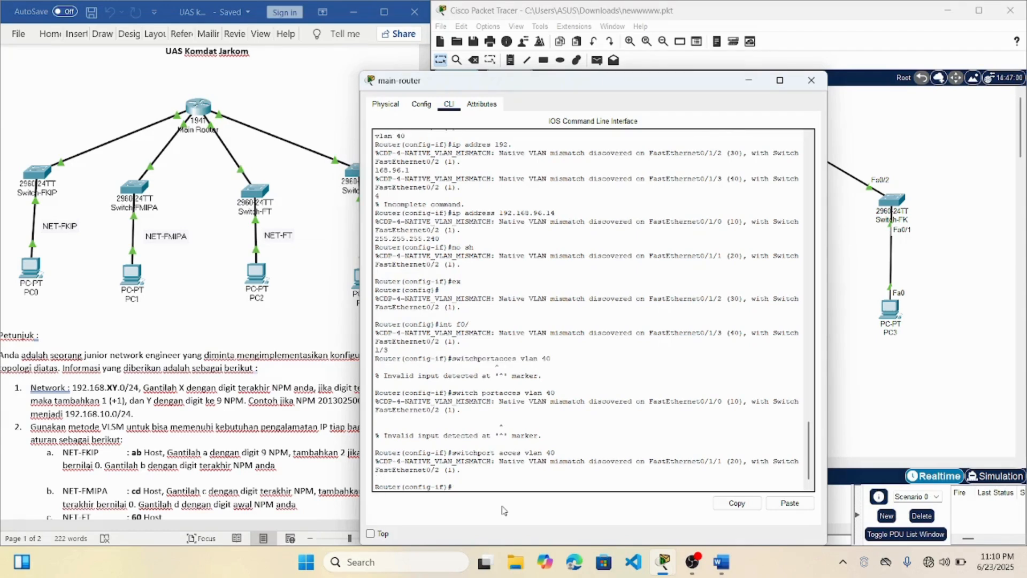
type("switchport acces vlan 40")
key("Return")
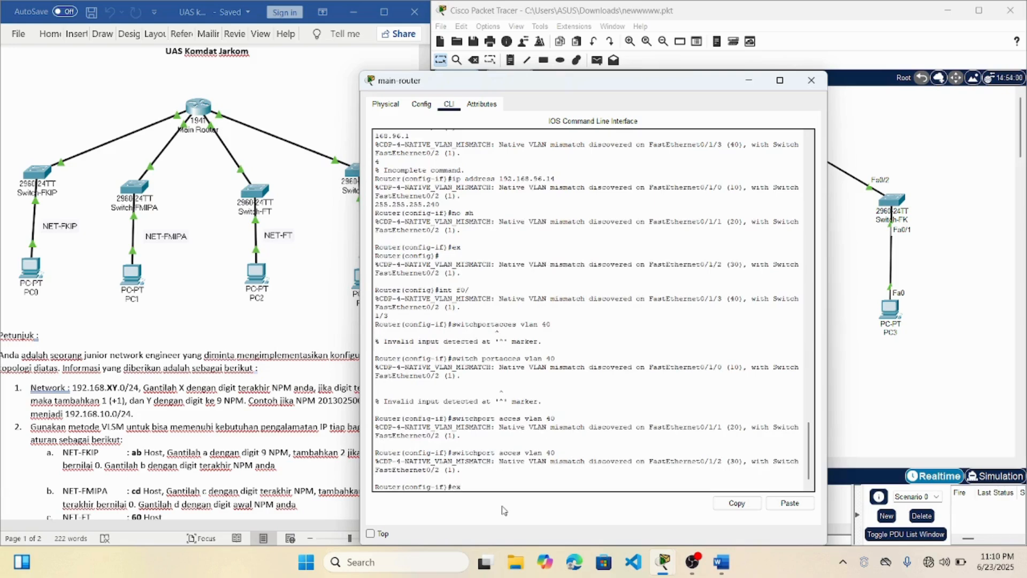
Leave configuration mode on main-router with ex and end, and save the router's configuration with wr
type("ex")
key("Return")
type("end")
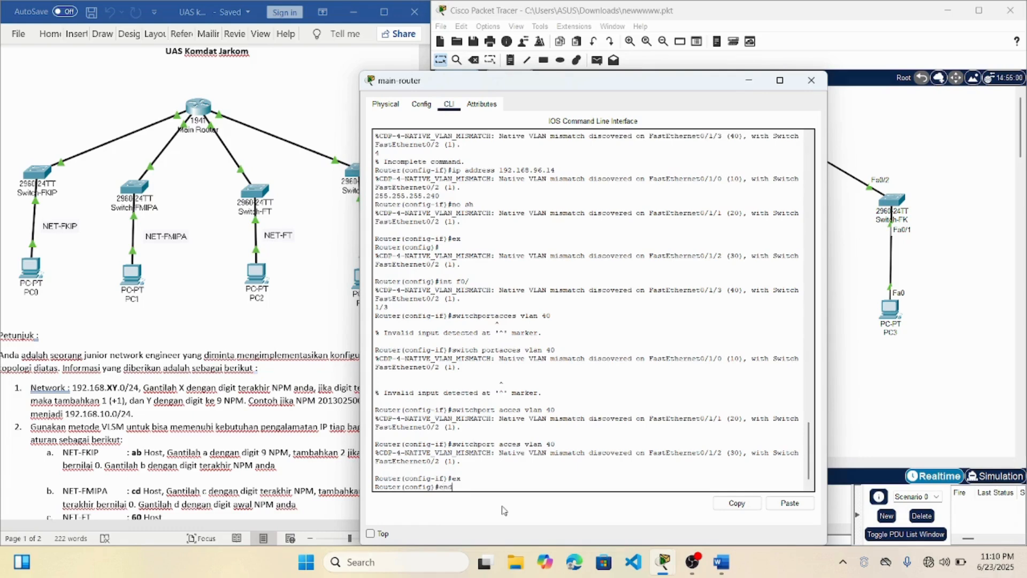
key("Return")
type("wr")
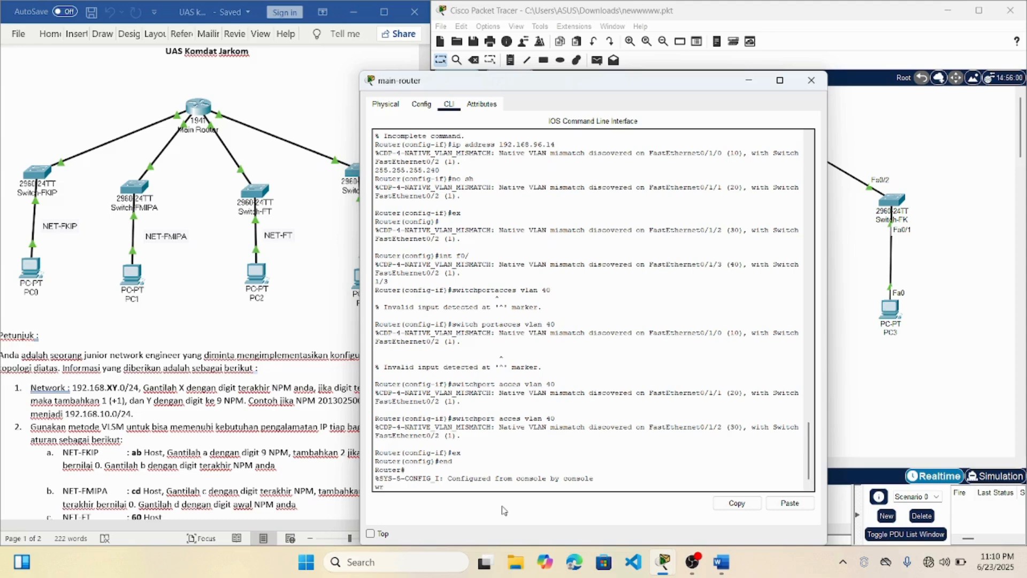
key("Return")
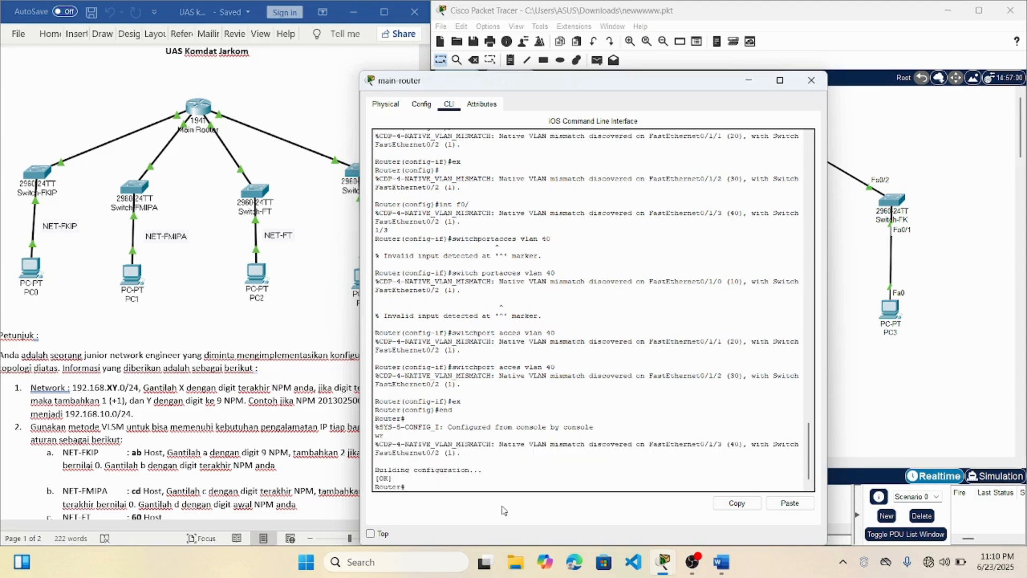
key("Return")
key("Return")
key("Return")
key("Return")
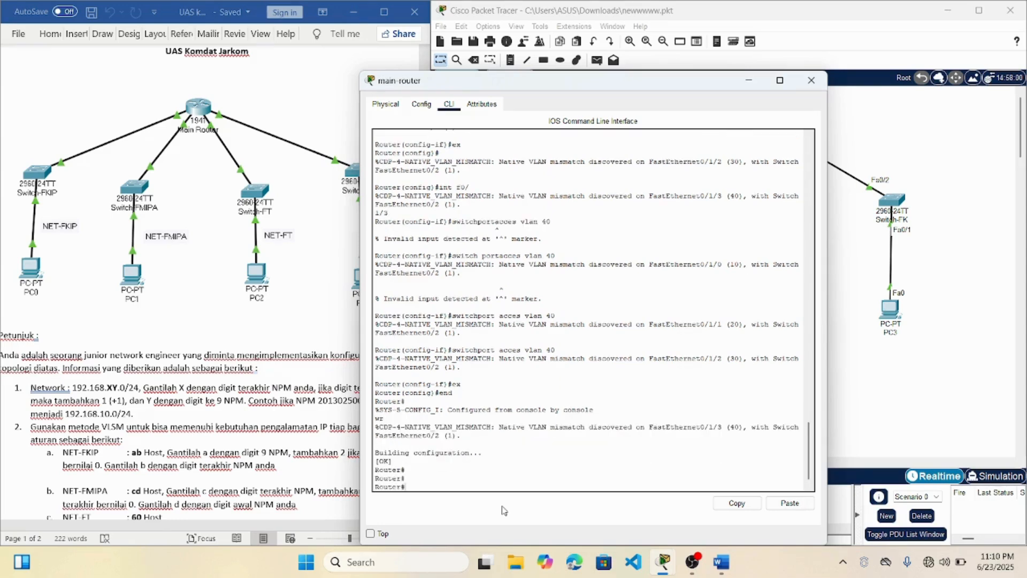
Close the main-router configuration window and return to the topology workspace
left_click(334, 264)
left_click(322, 400)
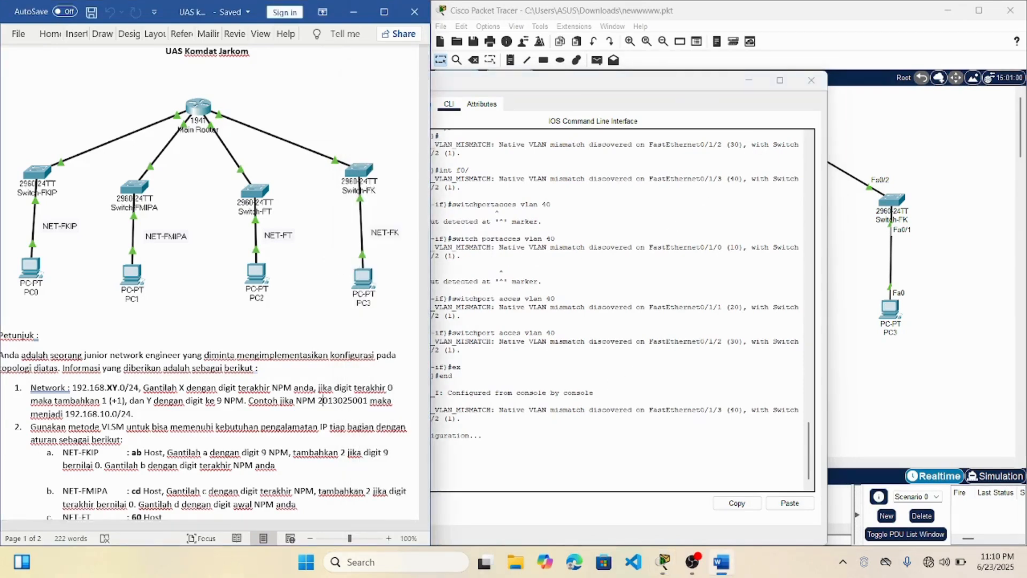
left_click(801, 85)
left_click(802, 86)
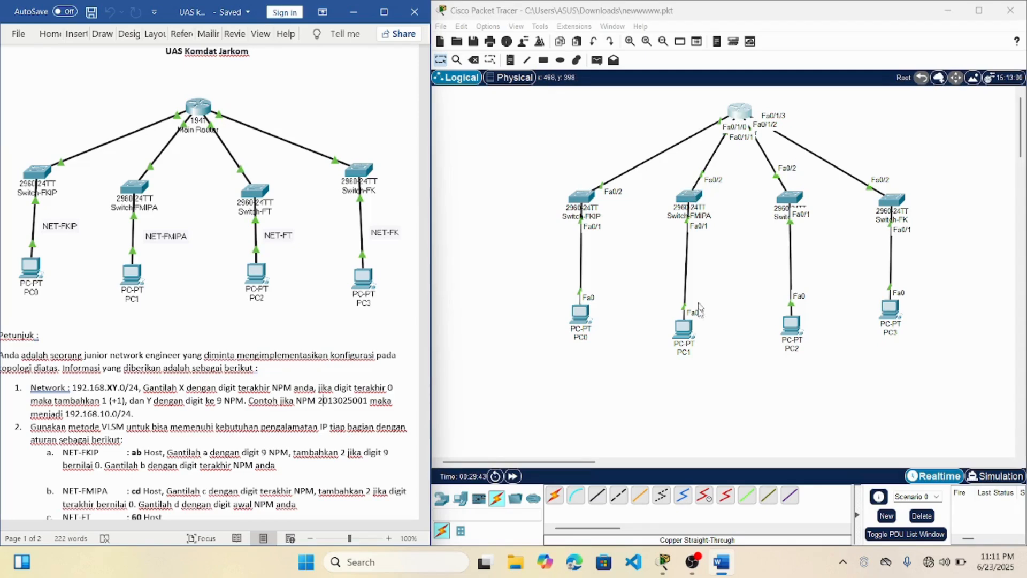
left_click(729, 285)
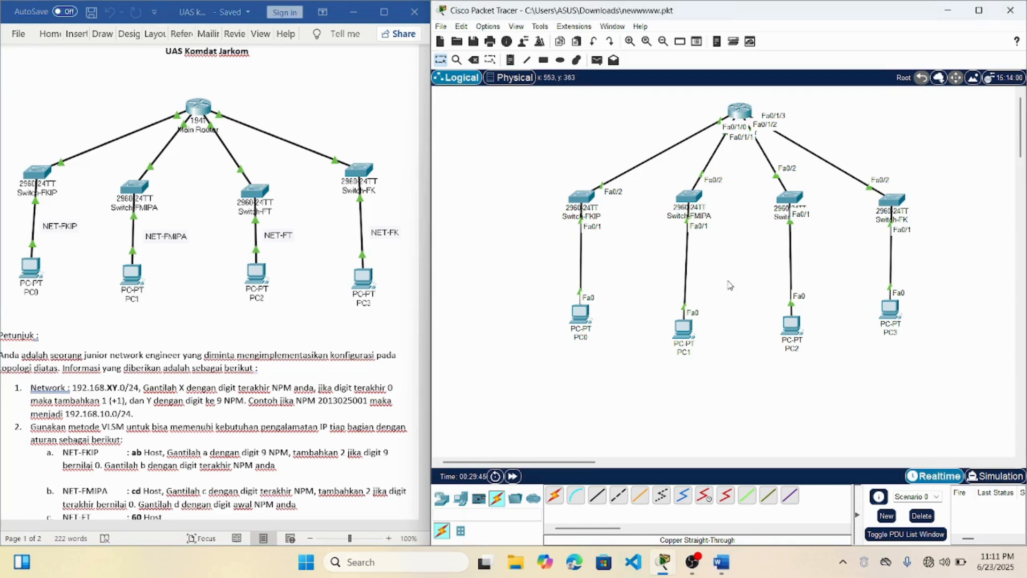
mouse_move(741, 117)
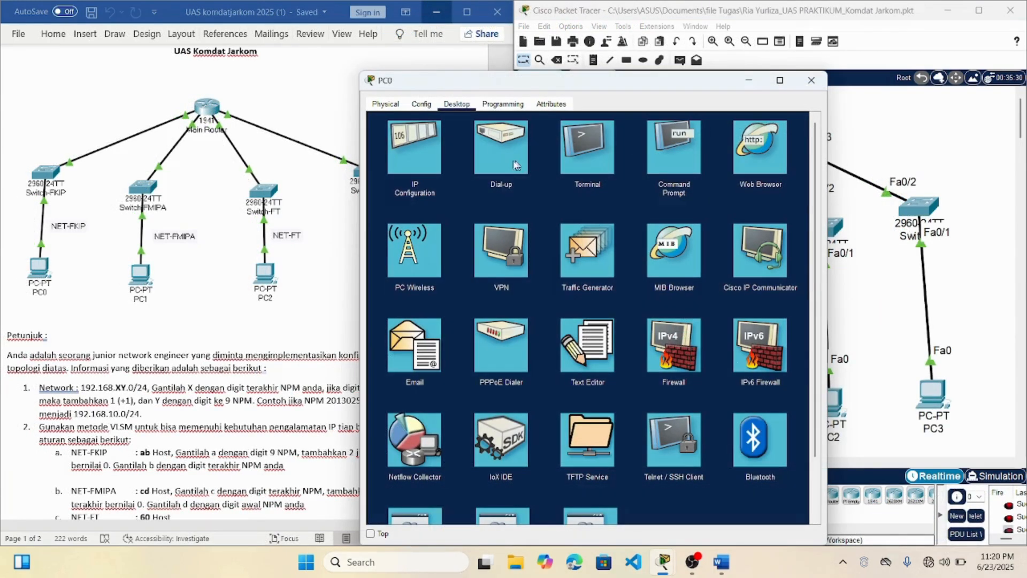
Set PC0's static IPv4 address to 192.168.95.193 with subnet mask 255.255.255.192
left_click(397, 165)
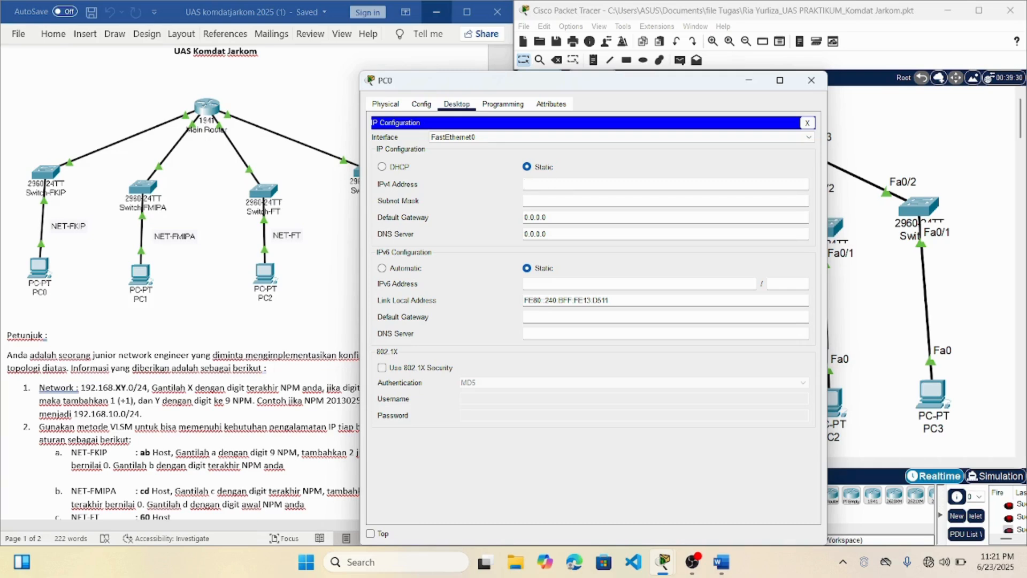
type("192.168.95.193")
left_click(555, 201)
key("BackSpace")
type("192")
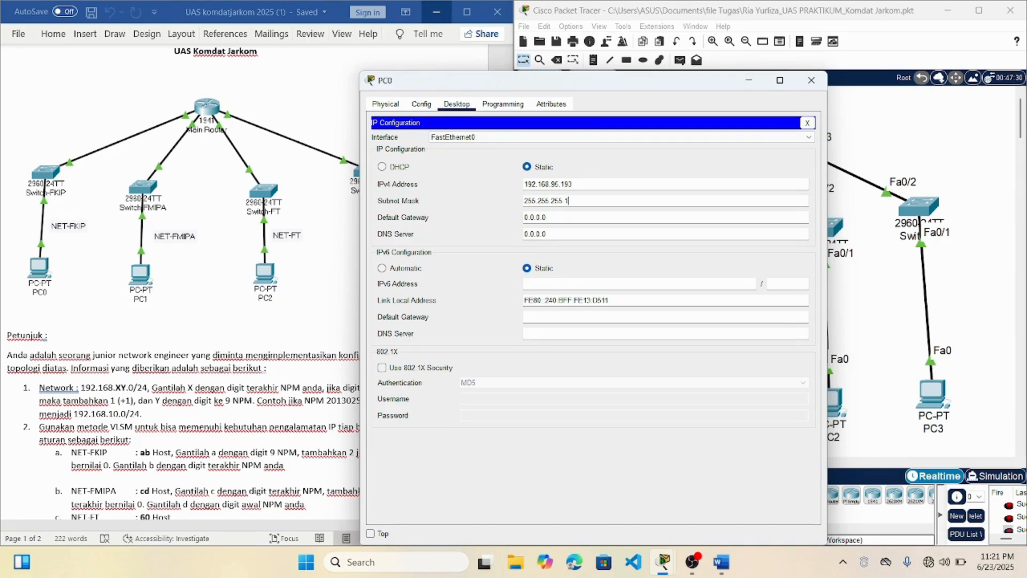
Set PC0's default gateway to 192.168.95.254 and close its configuration window
left_click(598, 216)
key("BackSpace")
key("BackSpace")
key("BackSpace")
key("BackSpace")
key("BackSpace")
key("BackSpace")
key("BackSpace")
type("192.16")
type("8.95.254")
left_click(811, 80)
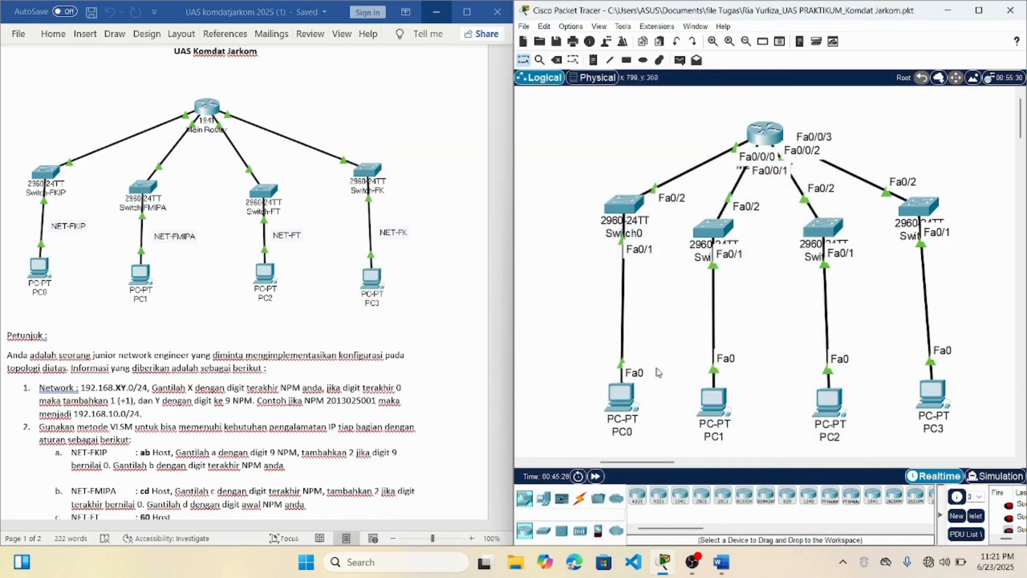
mouse_move(624, 395)
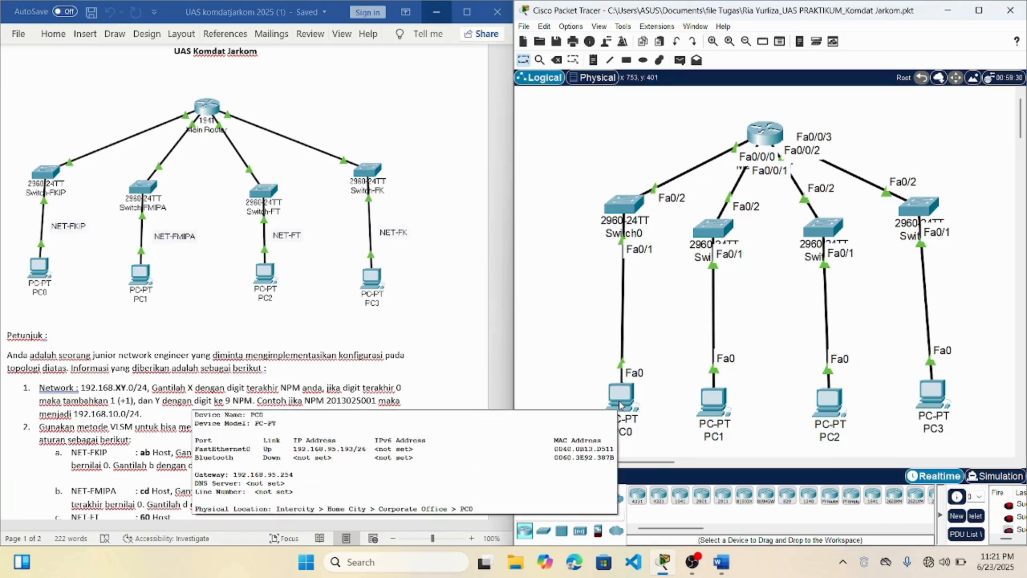
Set PC1's static IPv4 address to 192.168.95.1 with subnet mask 255.255.255.128
left_click(714, 416)
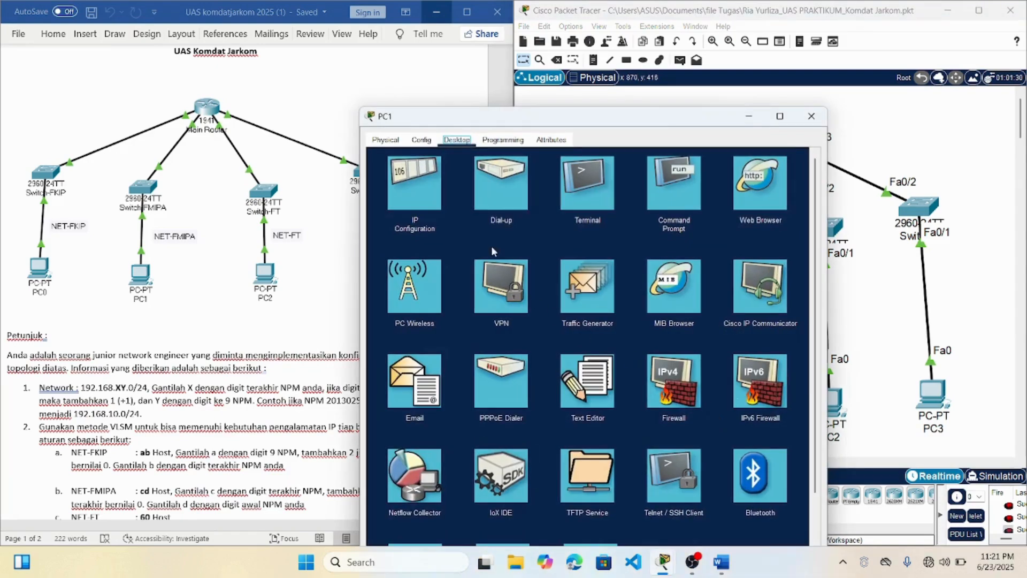
left_click(413, 173)
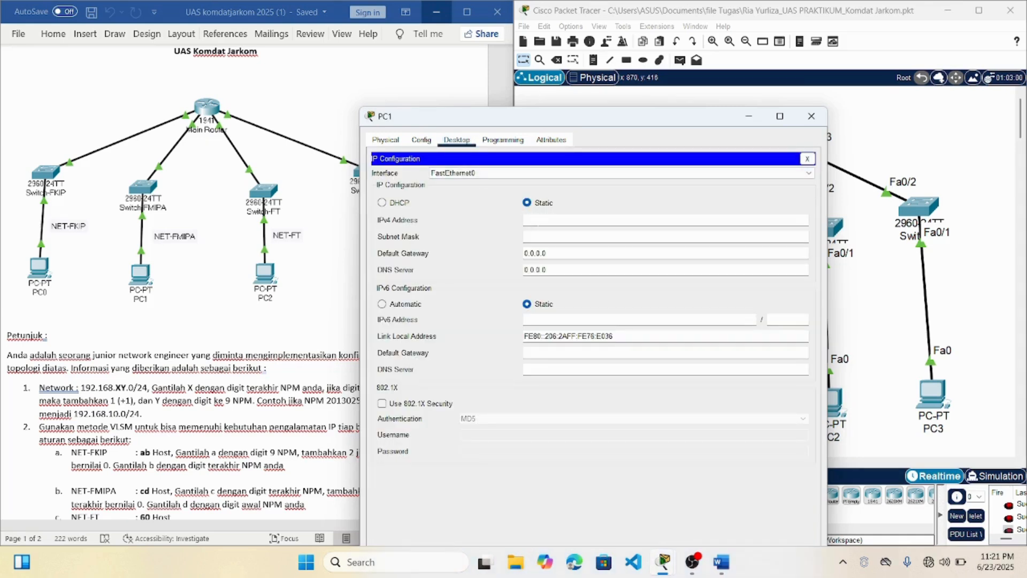
type("192.168.95.1")
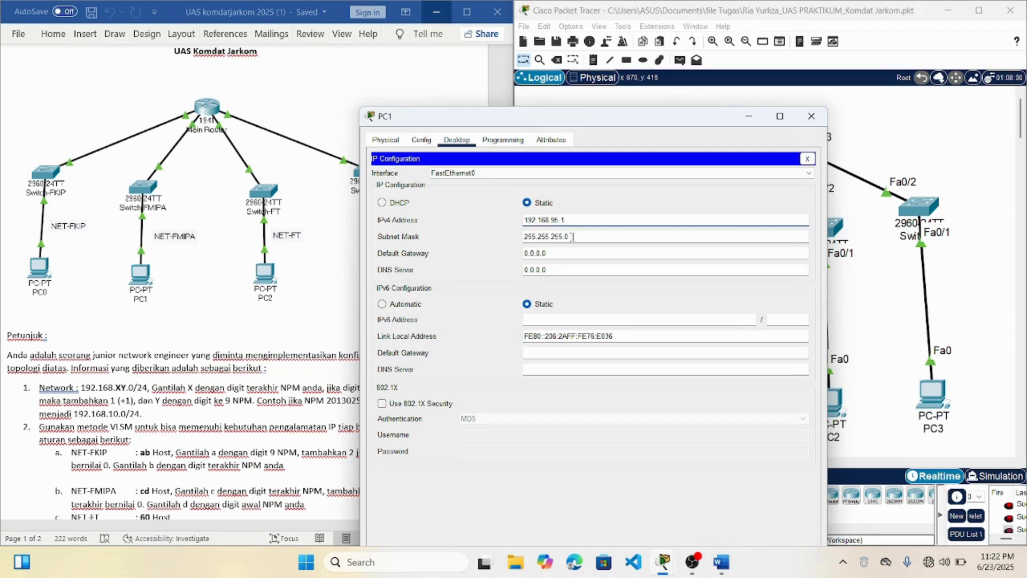
key("BackSpace")
type("128")
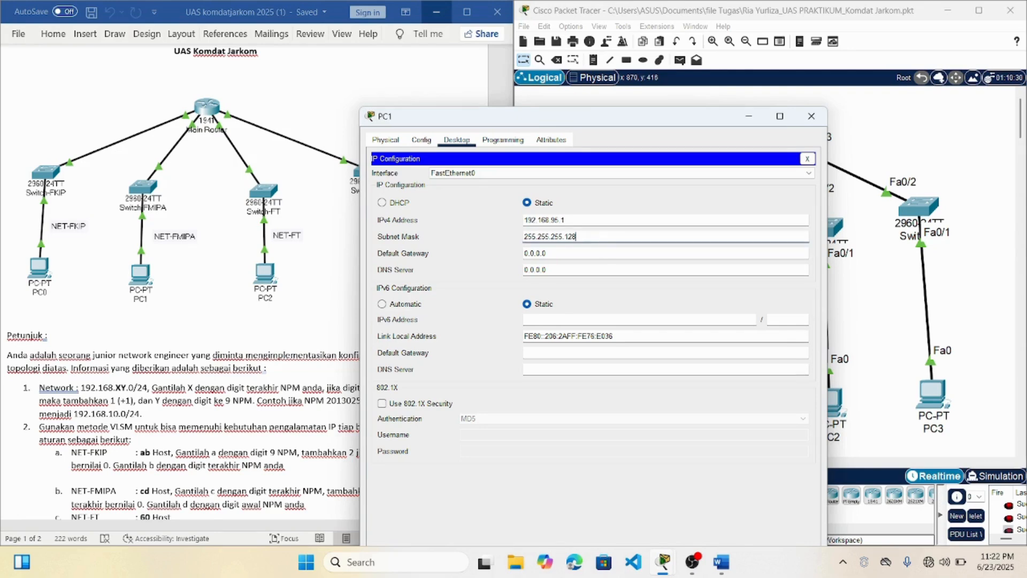
Set PC1's default gateway to 192.168.95.126 and close its configuration window
key("BackSpace")
key("BackSpace")
key("BackSpace")
key("BackSpace")
key("BackSpace")
key("BackSpace")
key("BackSpace")
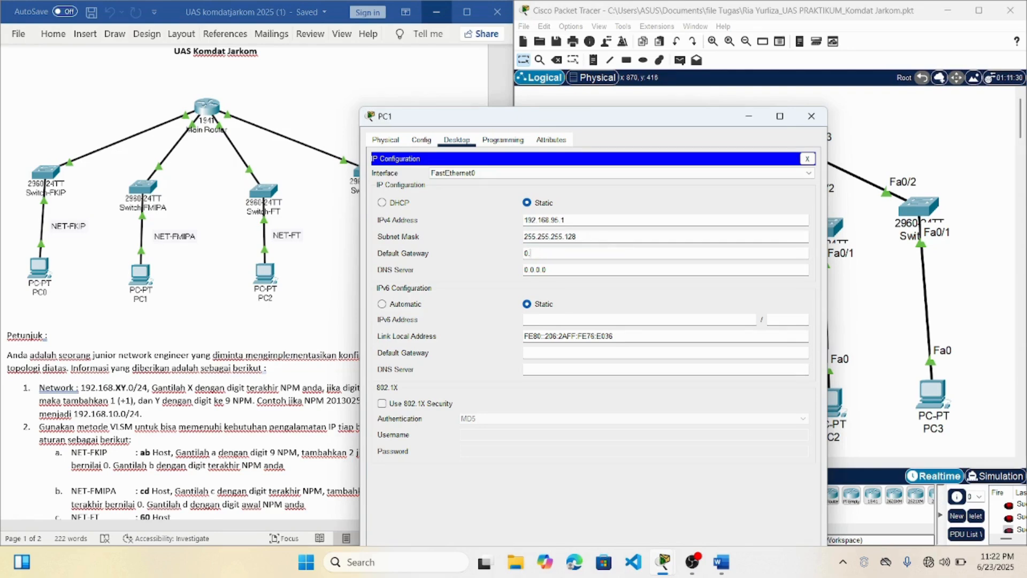
type("1")
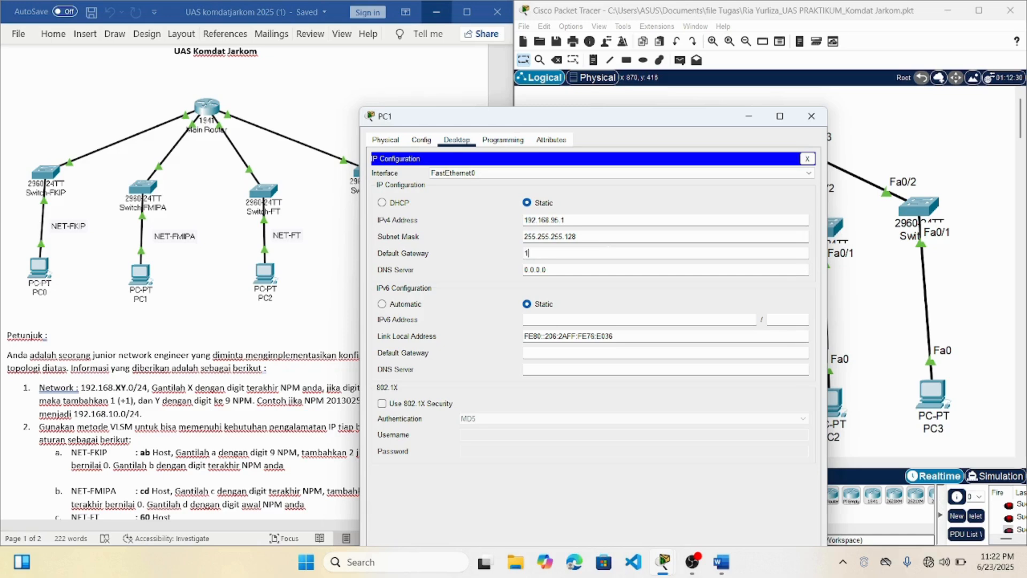
type("92.168.95.126")
left_click(810, 117)
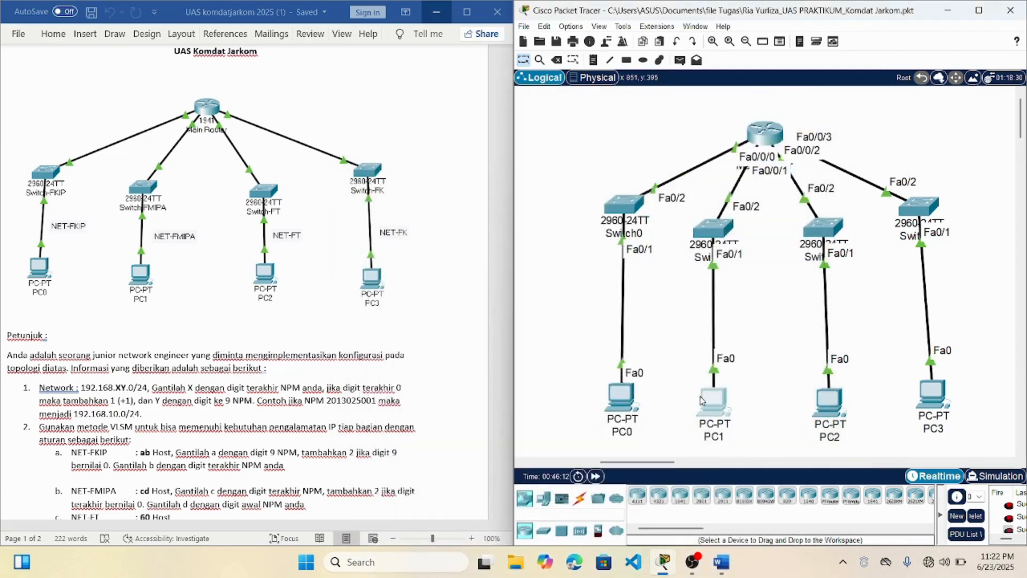
mouse_move(711, 396)
Set PC2's static IPv4 address to 192.168.95.129 with subnet mask 255.255.255.192
left_click(830, 399)
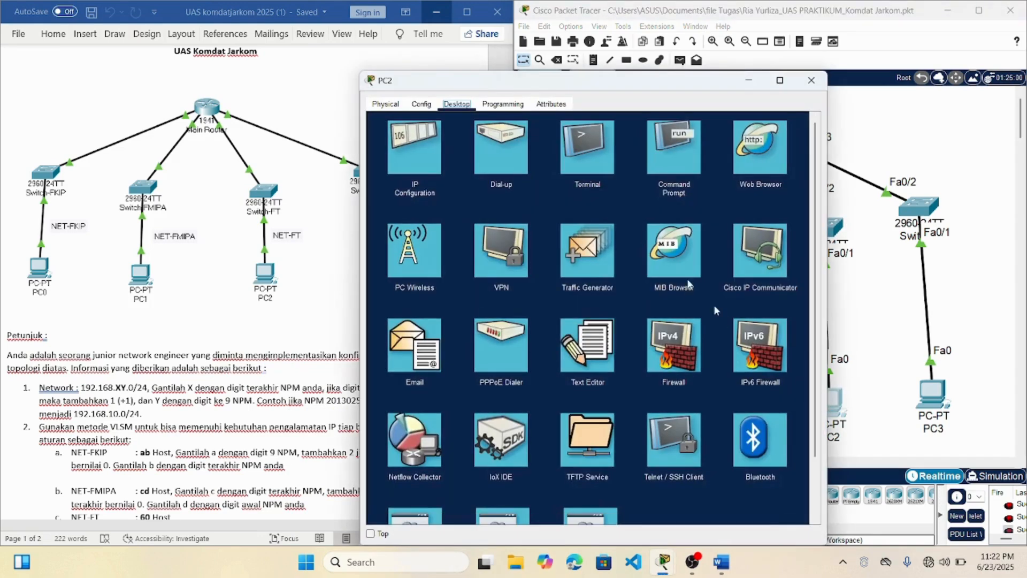
left_click(415, 143)
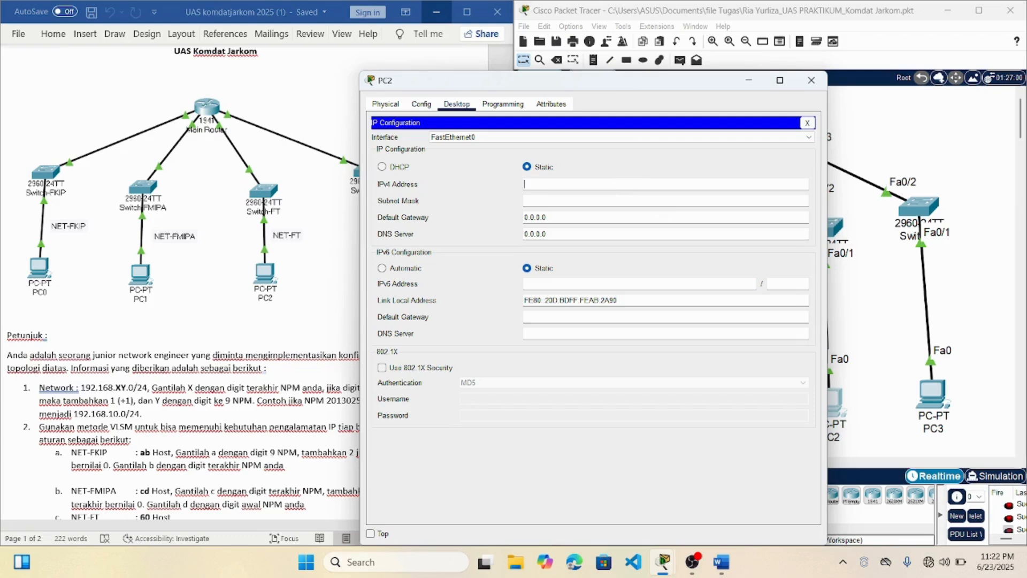
type("192.168.95.129")
key("Tab")
key("BackSpace")
type("192")
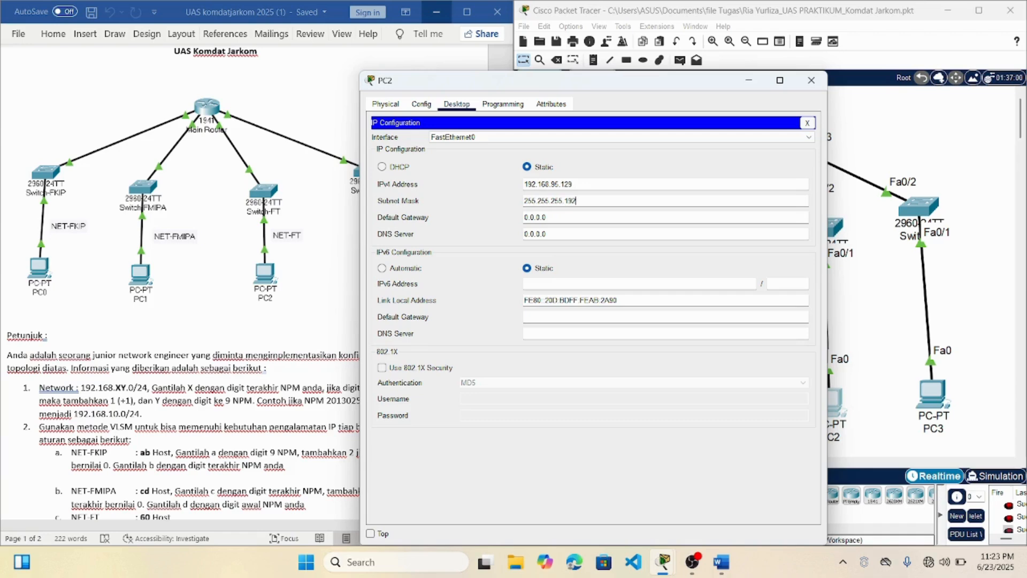
Set PC2's default gateway to 192.168.95.190 and close its configuration window
left_click(598, 217)
key("BackSpace")
key("BackSpace")
key("BackSpace")
key("BackSpace")
key("BackSpace")
key("BackSpace")
key("BackSpace")
type("192.1")
type("68.")
type("95.1")
type("6")
key("BackSpace")
type("90")
left_click(810, 81)
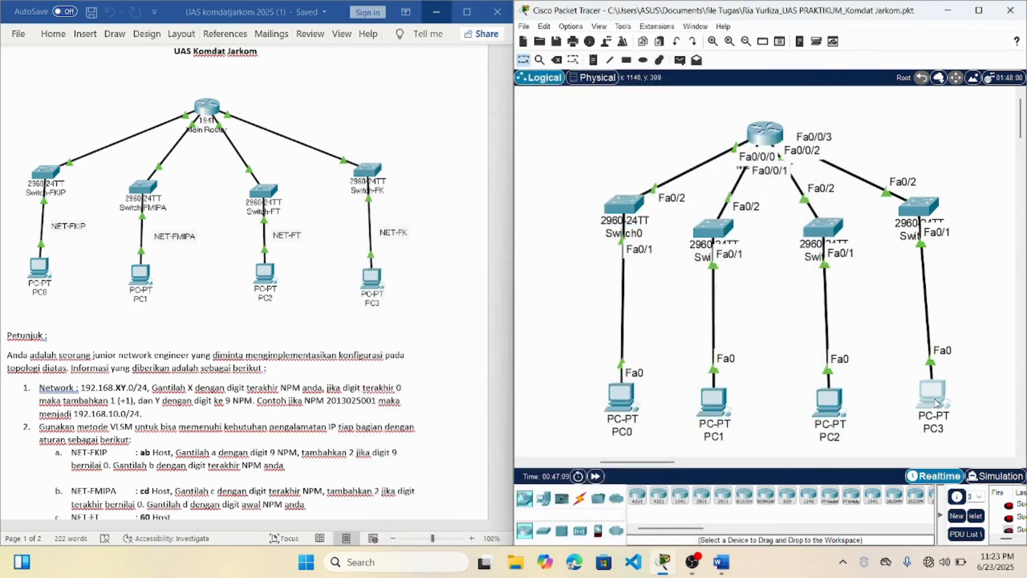
Switch PC3 to static addressing with IPv4 address 192.168.96.3 and subnet mask 255.255.255.240
left_click(936, 401)
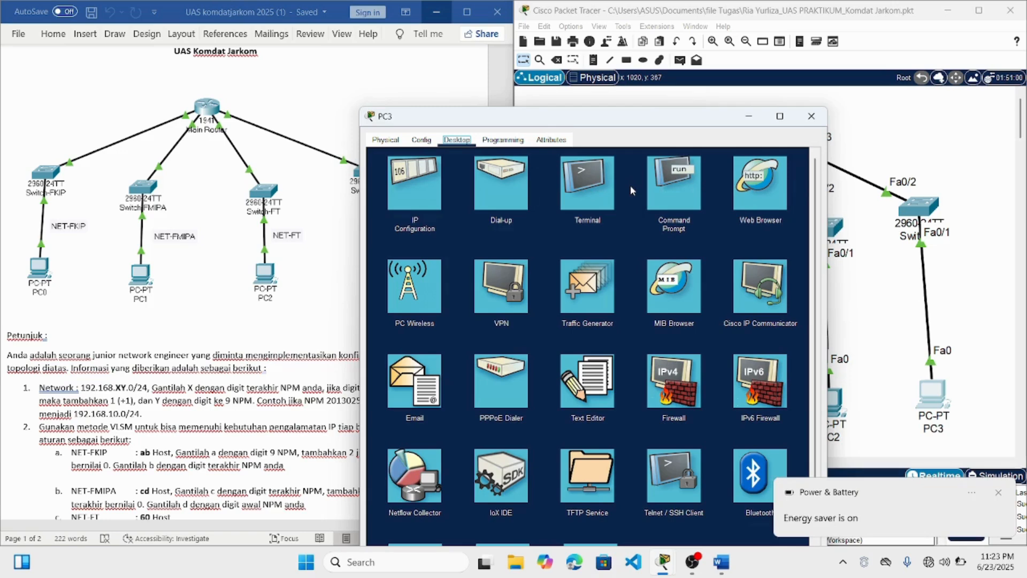
left_click(417, 175)
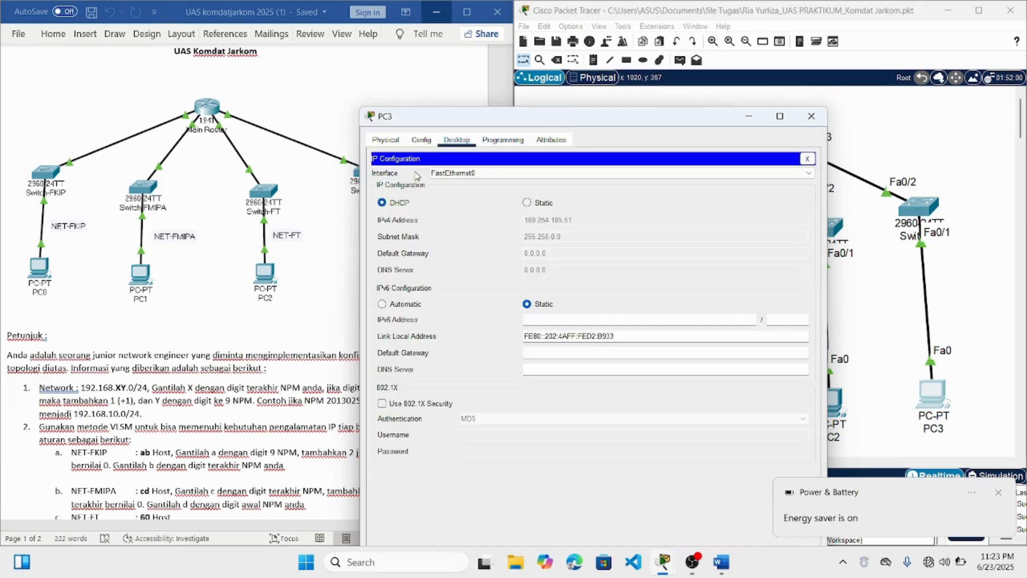
left_click(528, 206)
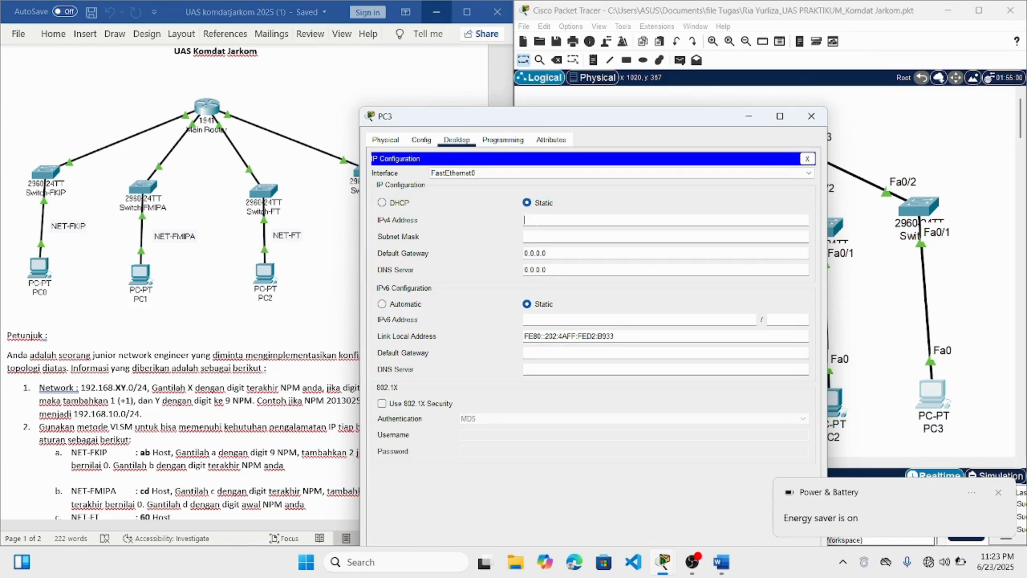
type("192")
type(".")
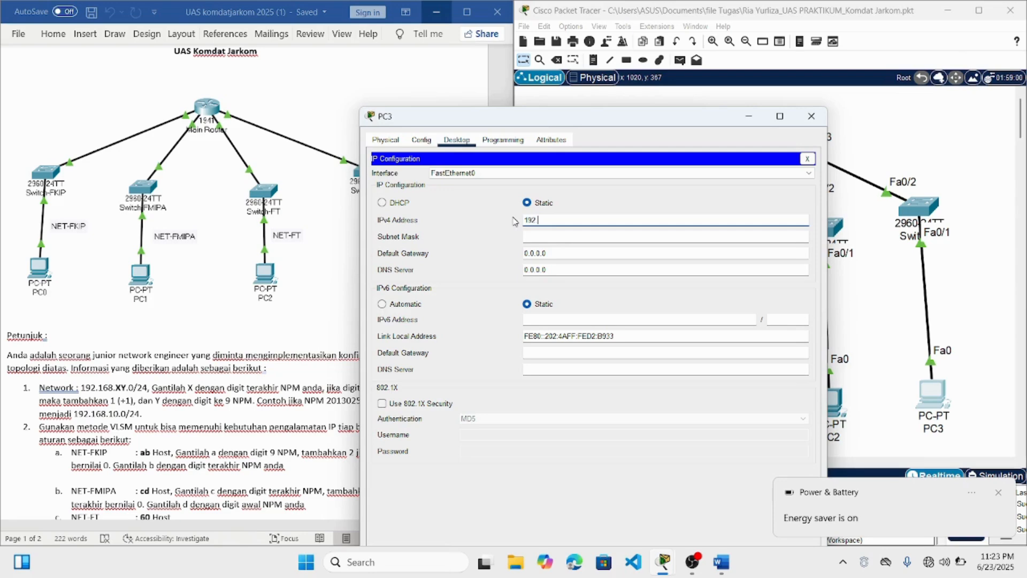
type("168.96")
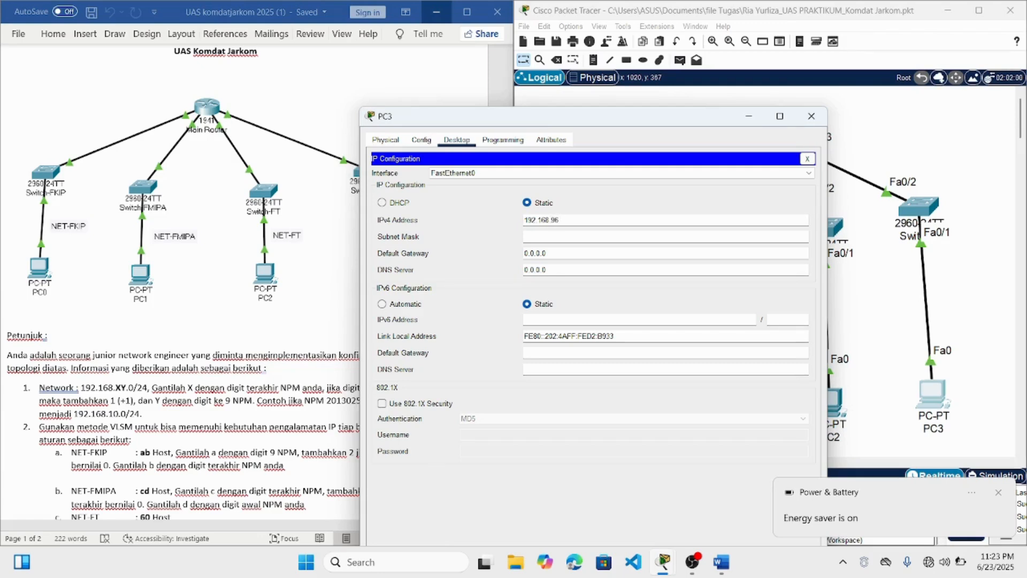
type(".3")
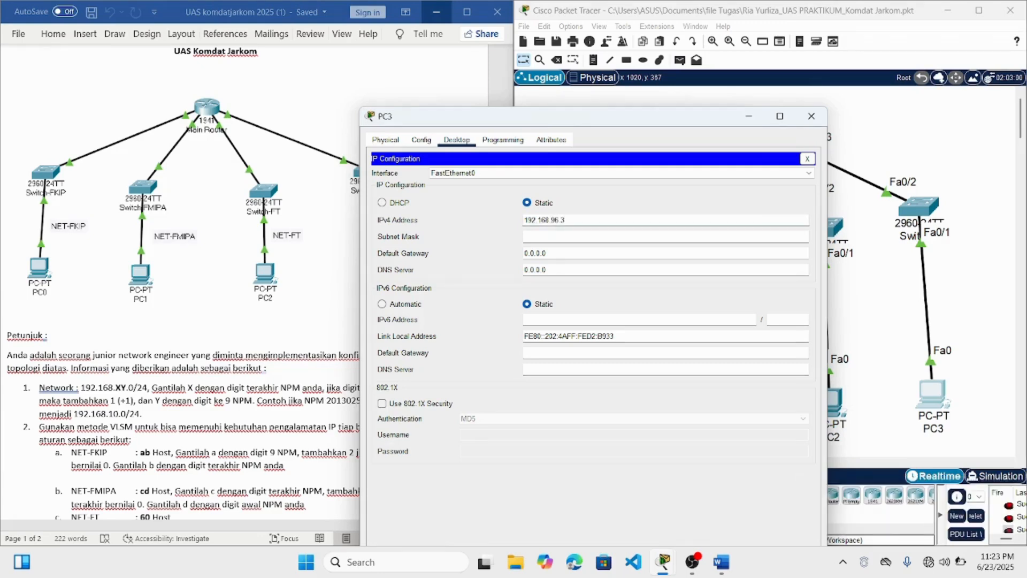
left_click(554, 236)
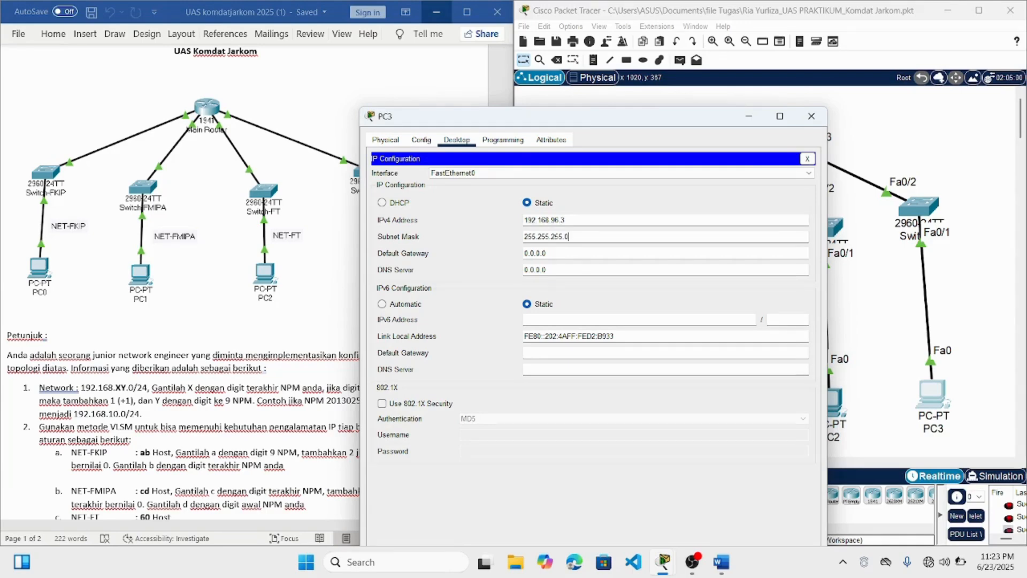
key("BackSpace")
type("240")
Set PC3's default gateway to 192.168.96.14 and close its configuration window
left_click(589, 254)
key("BackSpace")
key("BackSpace")
key("BackSpace")
key("BackSpace")
key("BackSpace")
key("BackSpace")
key("BackSpace")
type("192.168.")
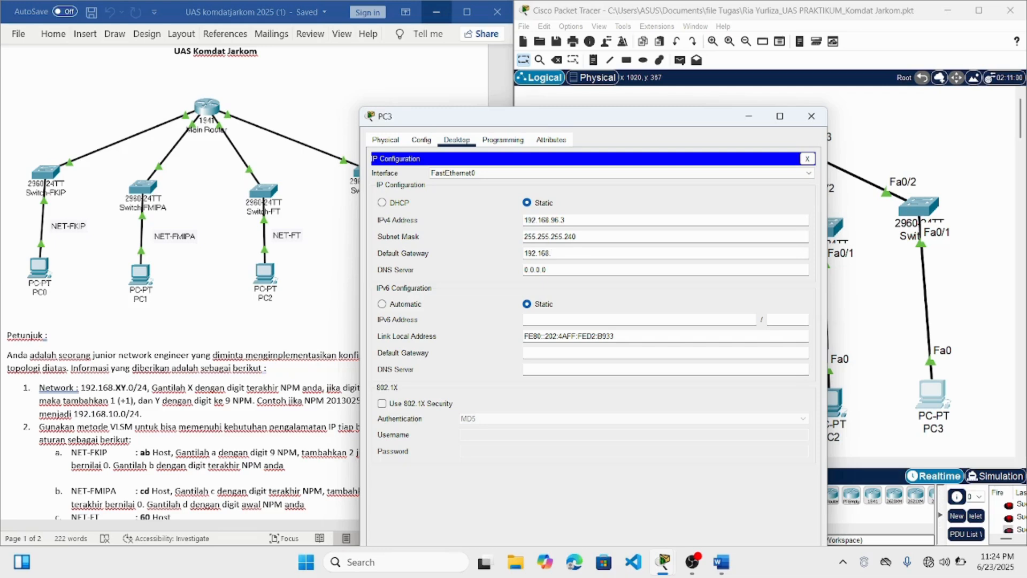
type("96.15")
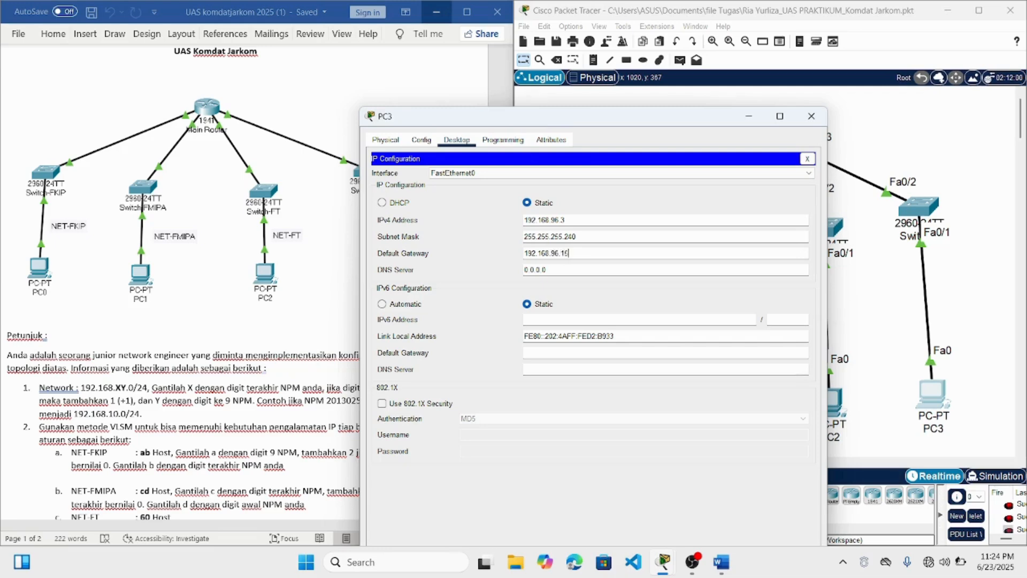
key("BackSpace")
type("4")
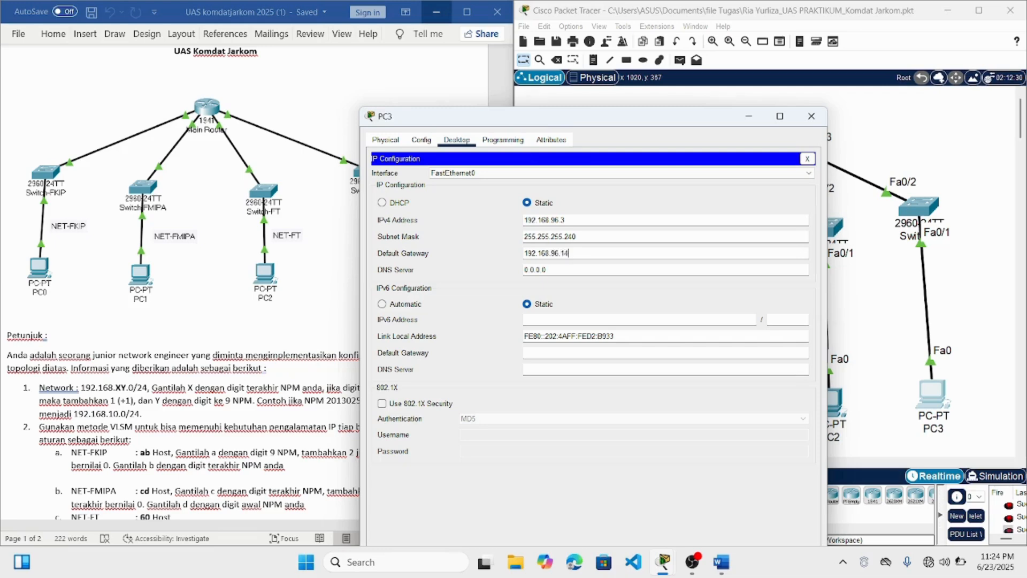
left_click(820, 119)
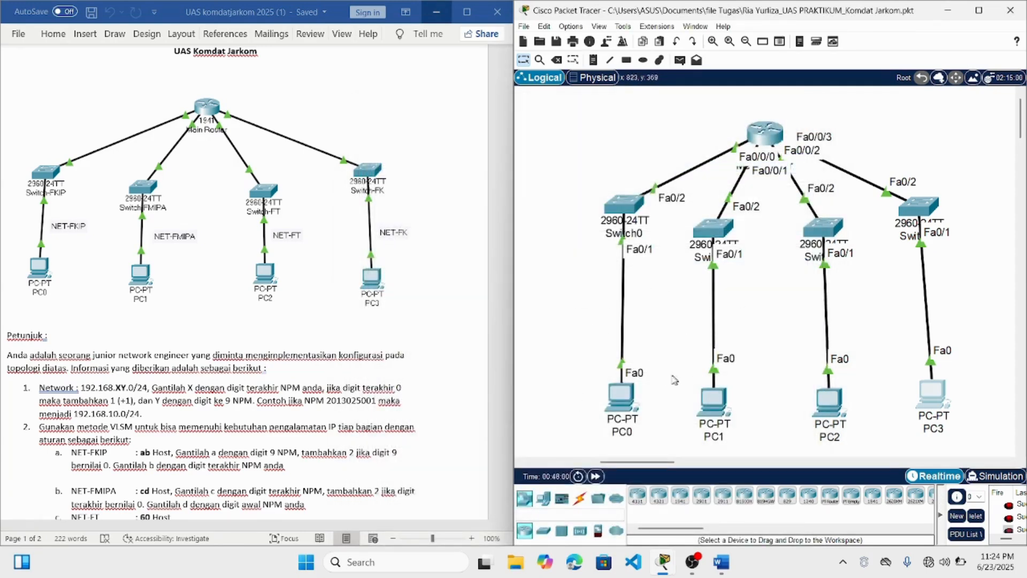
Read the remaining exam instructions in the Word document and check PC1's IP address in the topology
left_click(451, 384)
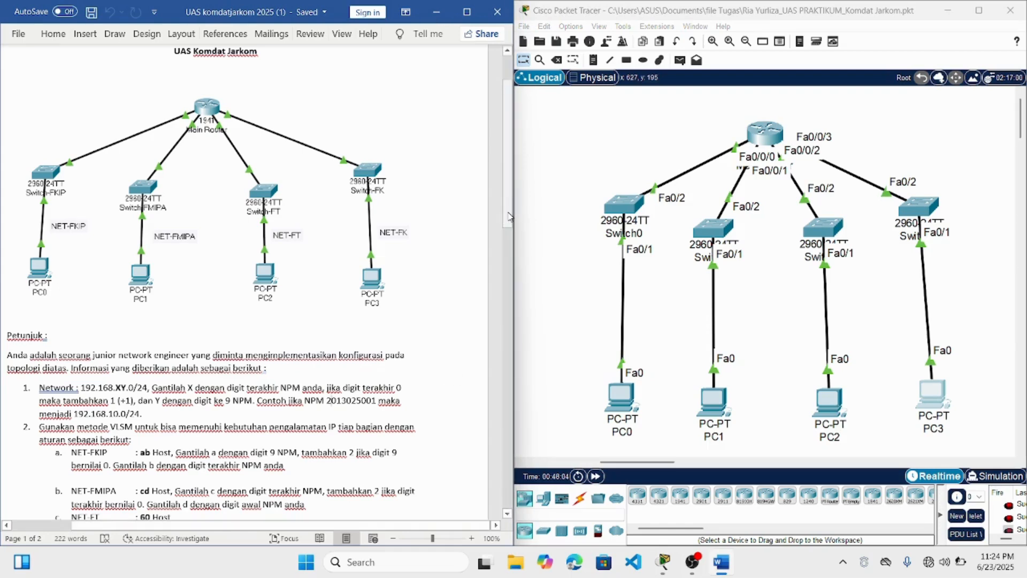
left_click_drag(514, 222, 516, 289)
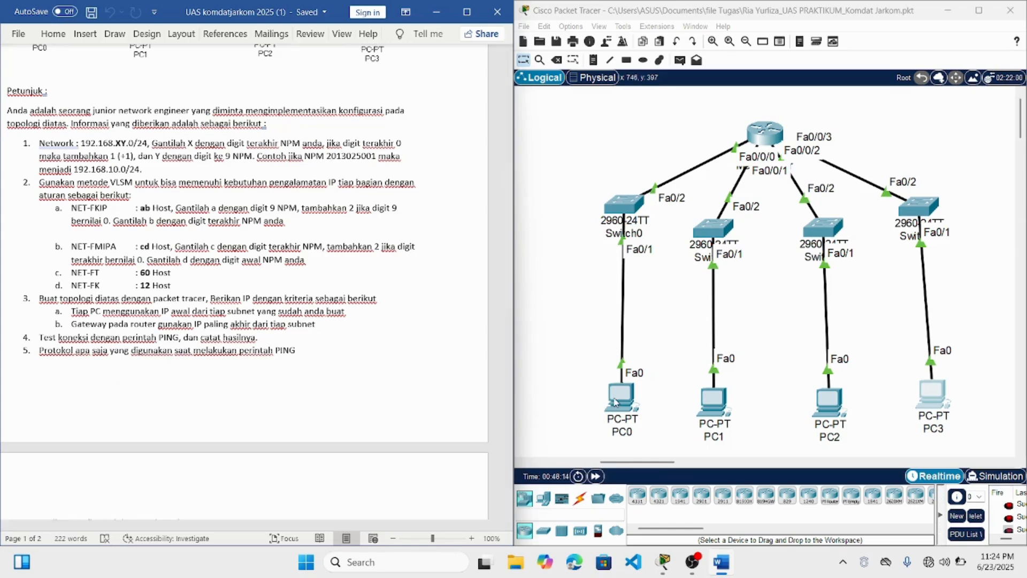
left_click(713, 409)
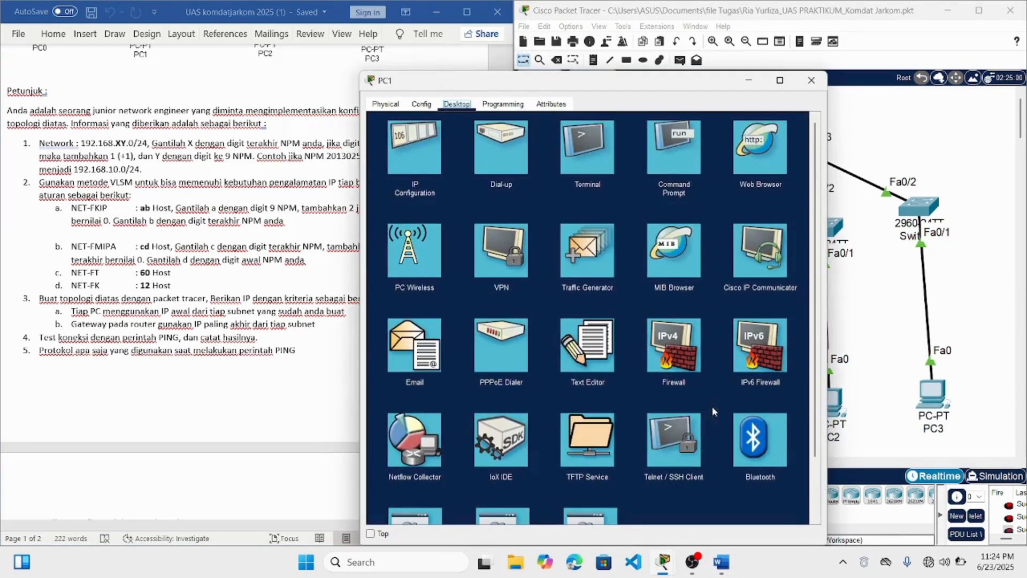
left_click(811, 80)
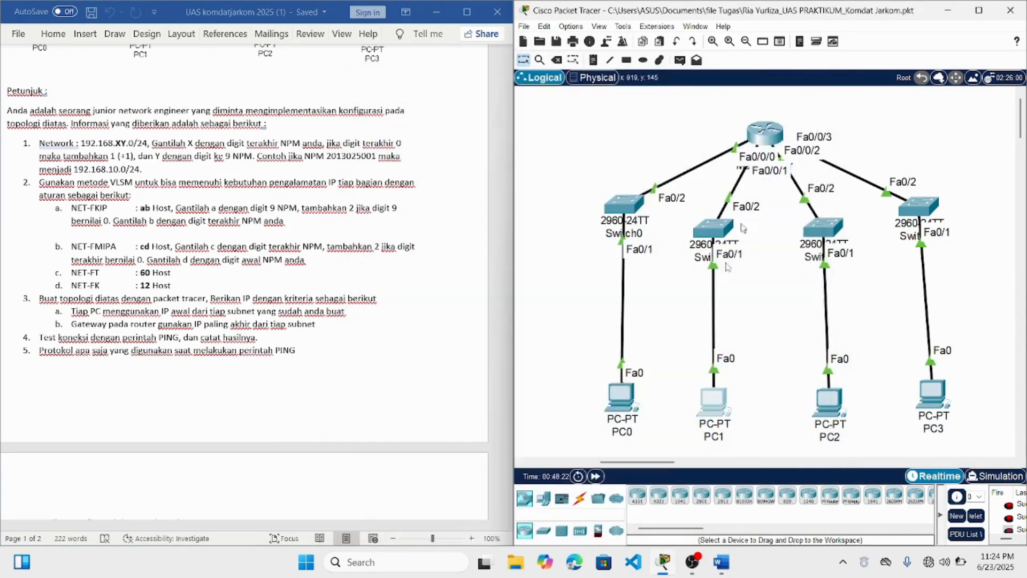
mouse_move(721, 405)
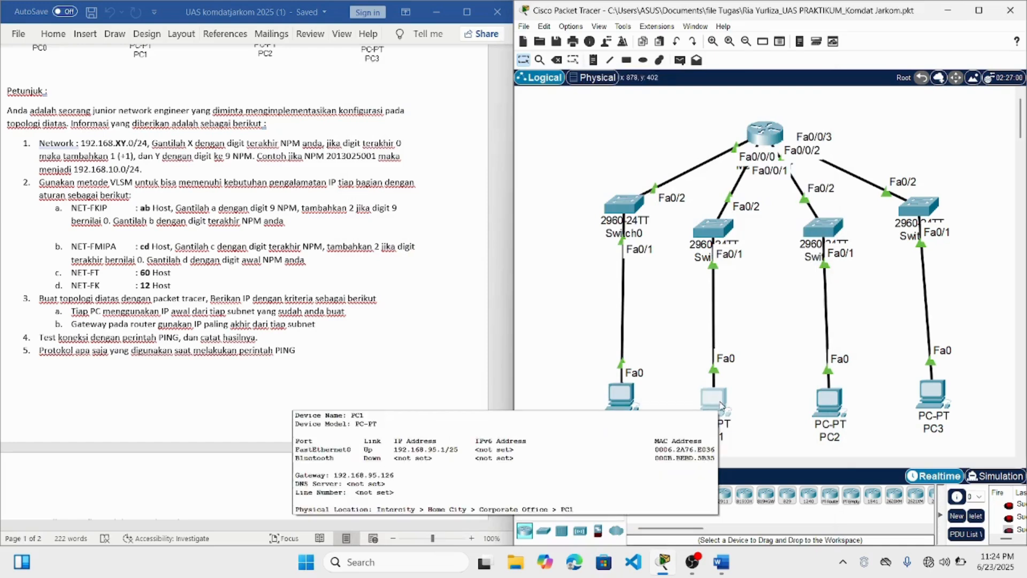
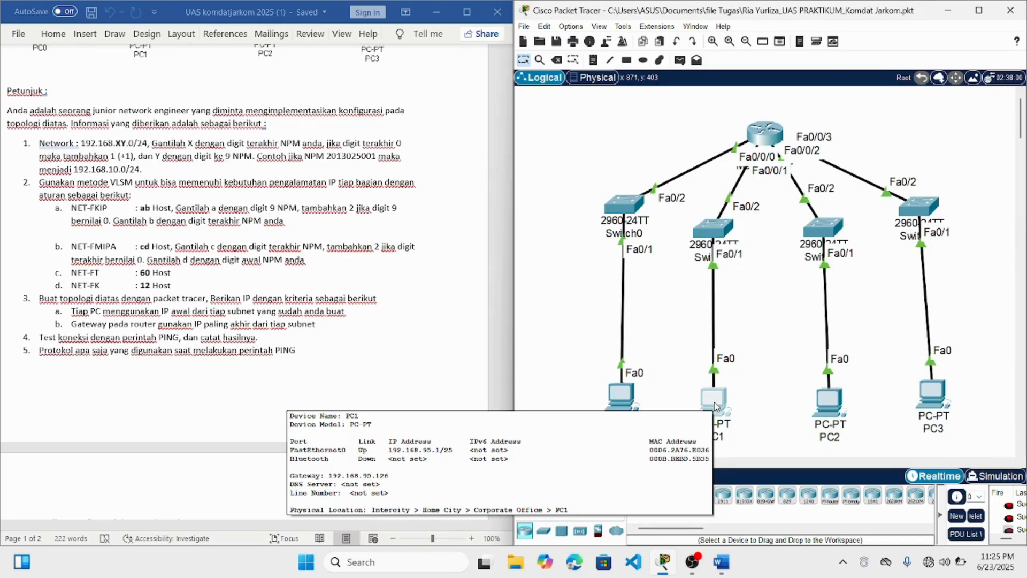
Ping PC1 at 192.168.95.1 from PC0's Command Prompt
left_click(623, 390)
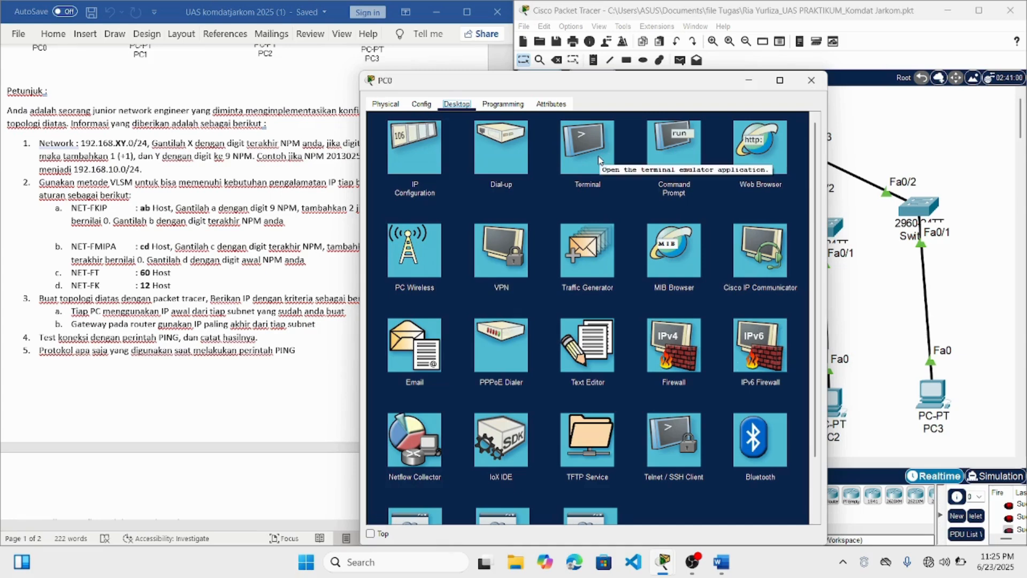
left_click(651, 159)
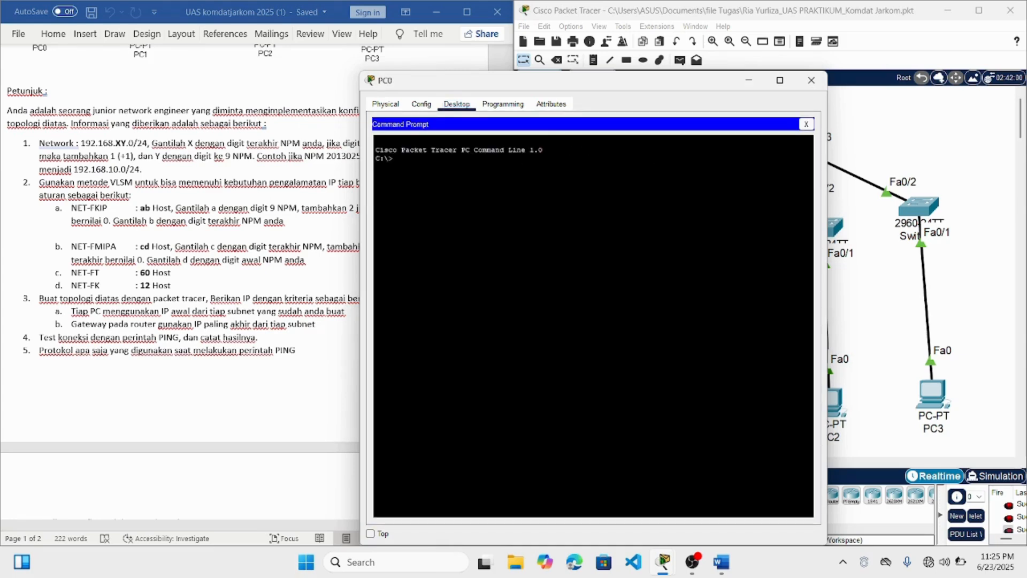
type("ping 192.168.95.1")
key("Return")
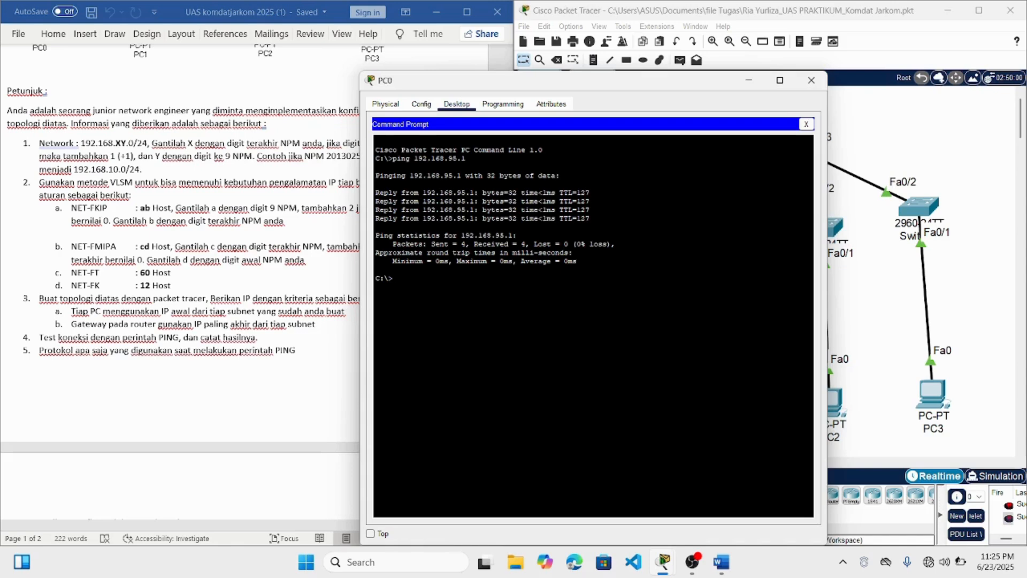
Ping PC0's gateway at 192.168.95.254 from PC0 and close its window
type("ping")
type("192.168.95.254")
key("Return")
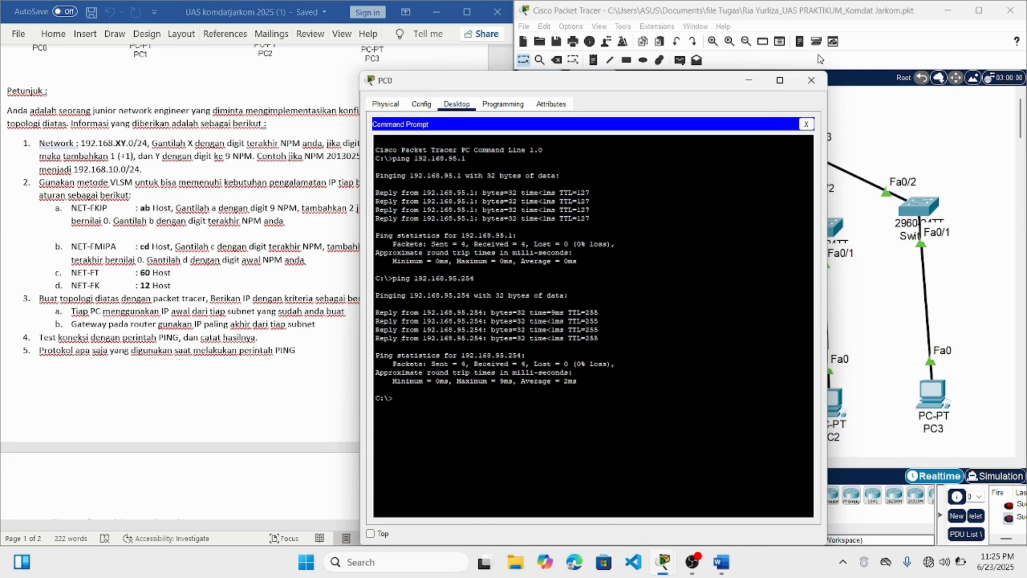
left_click(811, 82)
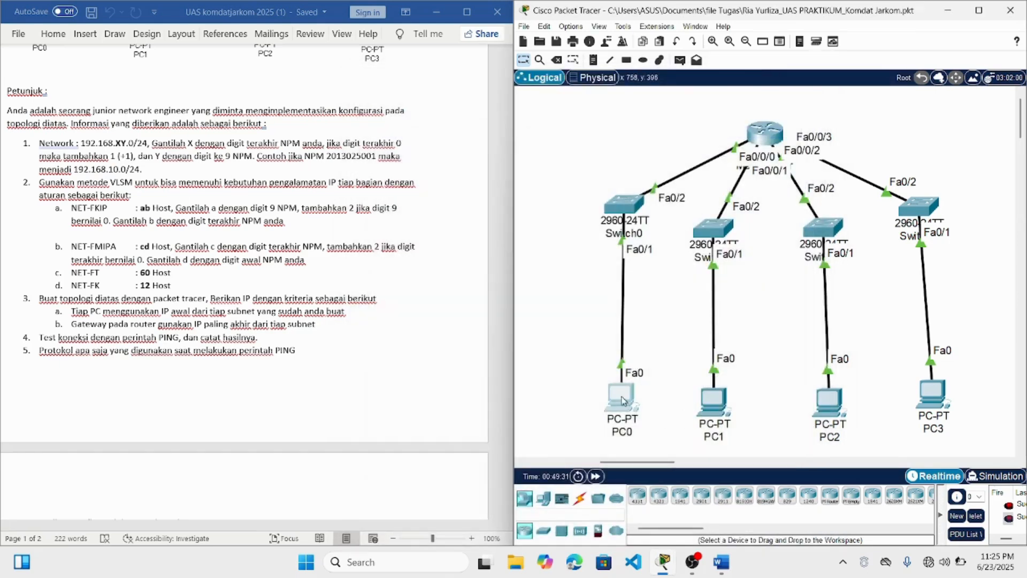
Ping PC0 at 192.168.95.193 from PC1's Command Prompt, reusing the address from the earlier ping, and close PC1's window
mouse_move(628, 400)
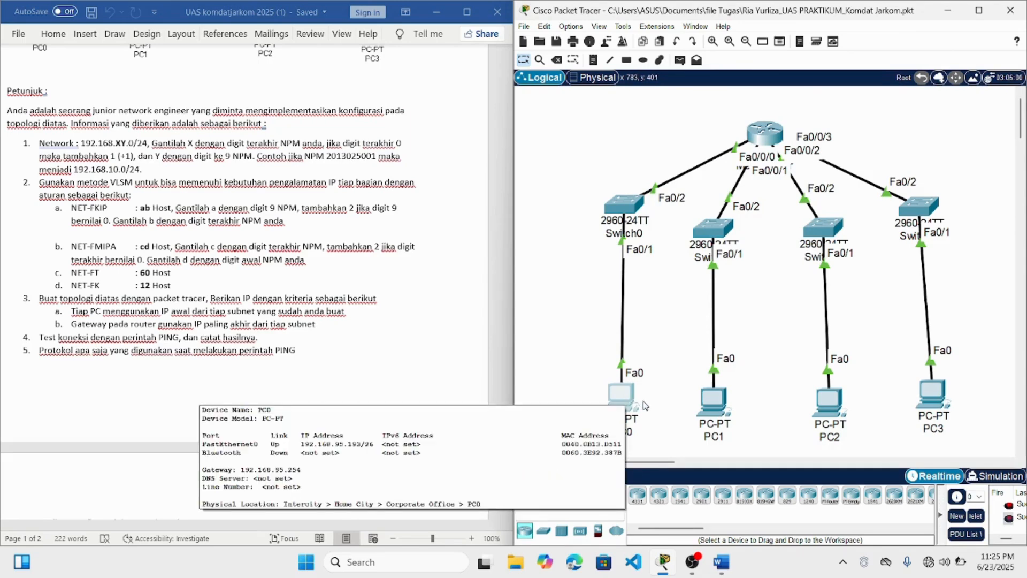
left_click(715, 402)
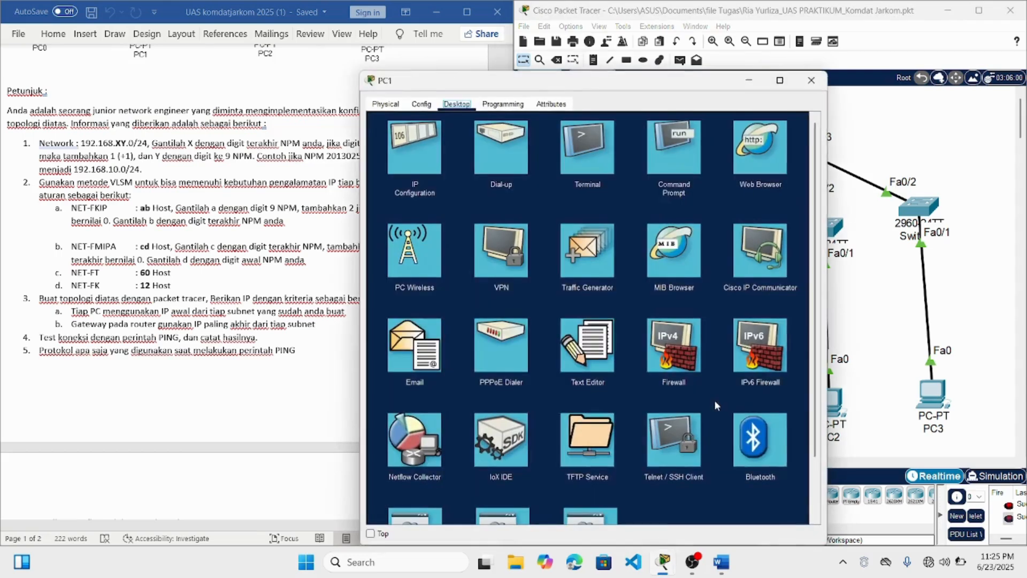
left_click(676, 174)
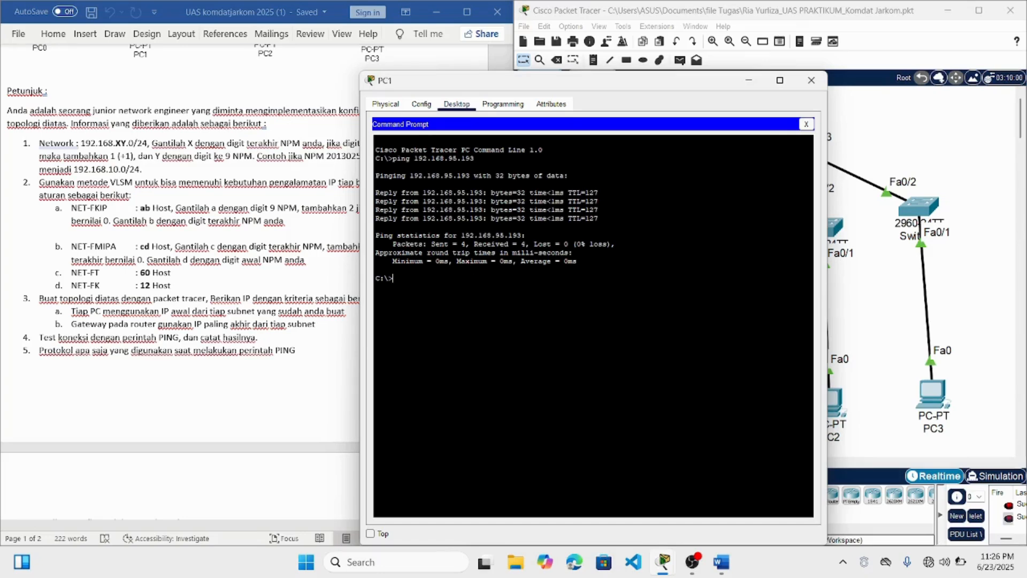
type("ping")
left_click_drag(473, 158, 414, 160)
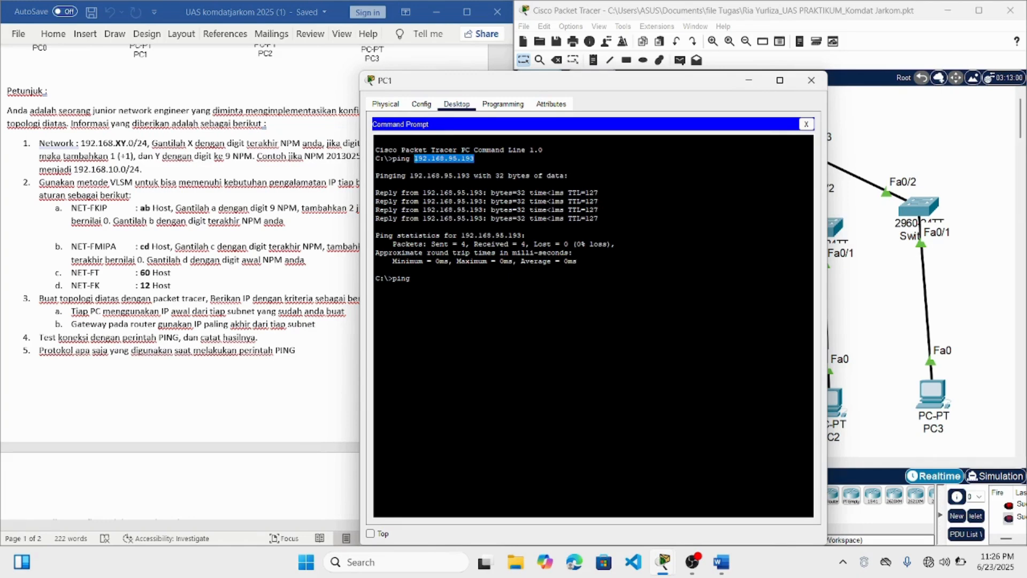
right_click(415, 159)
left_click(430, 165)
right_click(431, 279)
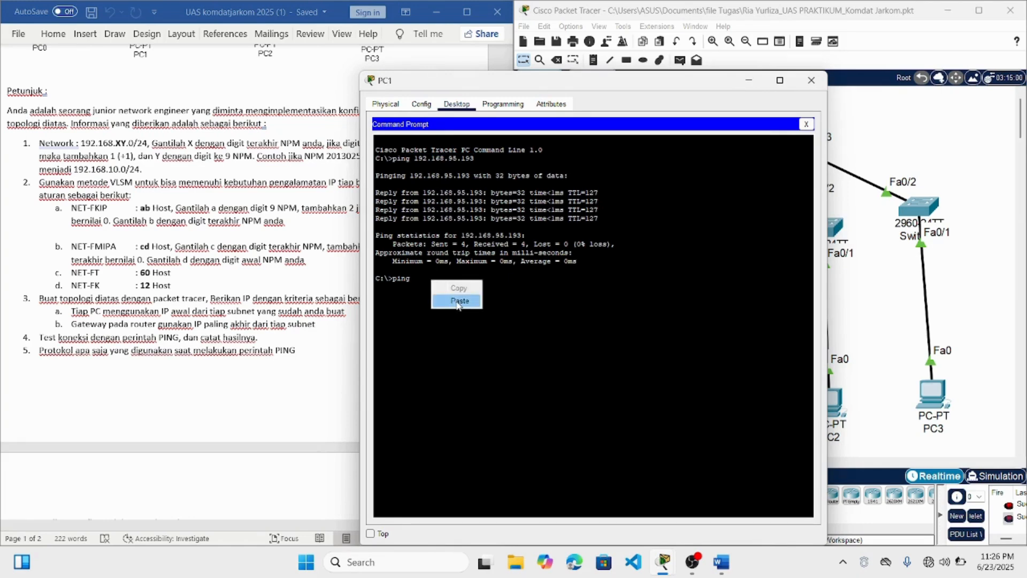
left_click(458, 301)
key("Return")
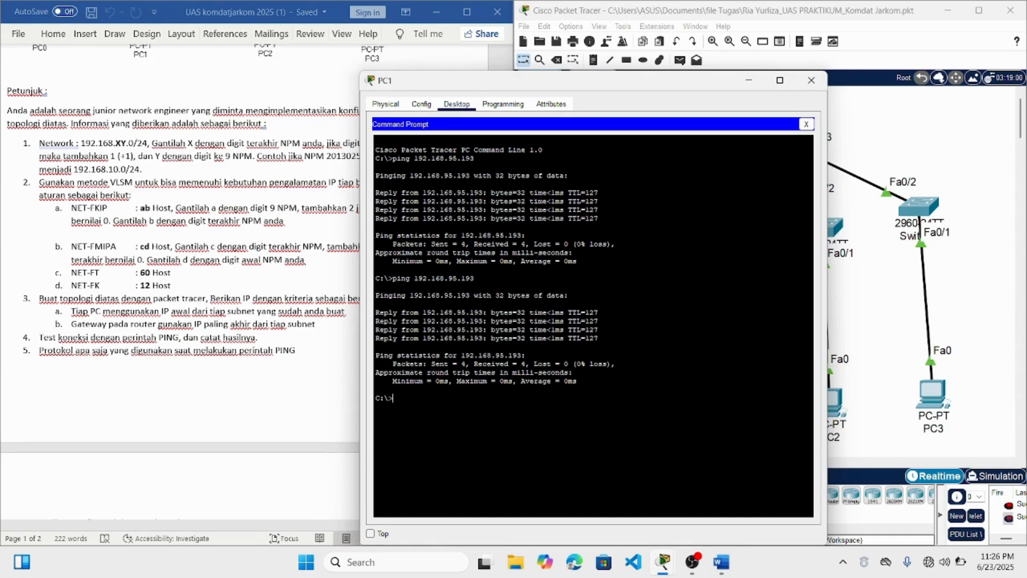
left_click(811, 80)
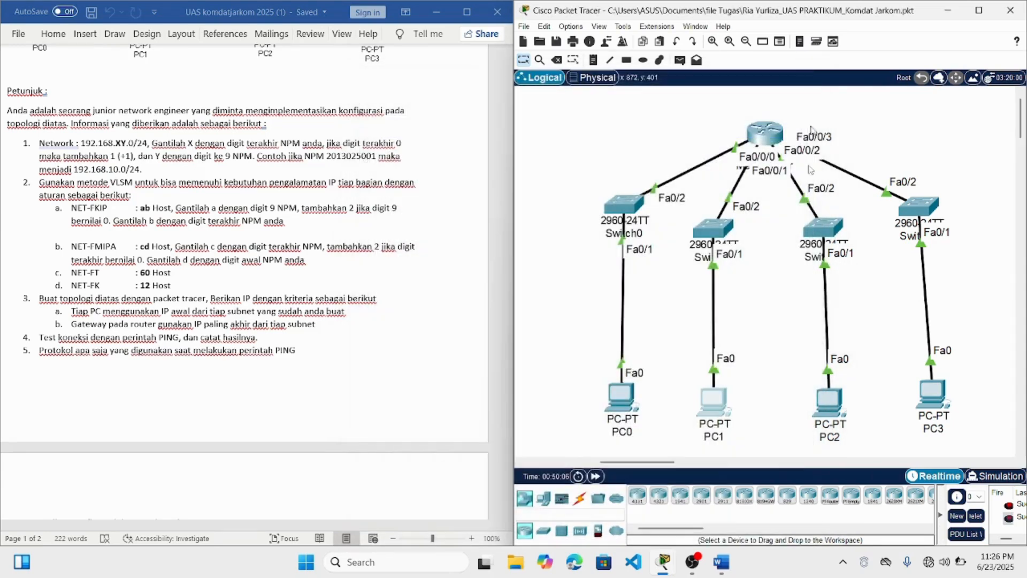
Ping PC1 at 192.168.95.1 from PC2's Command Prompt and close PC2's window
double_click(828, 399)
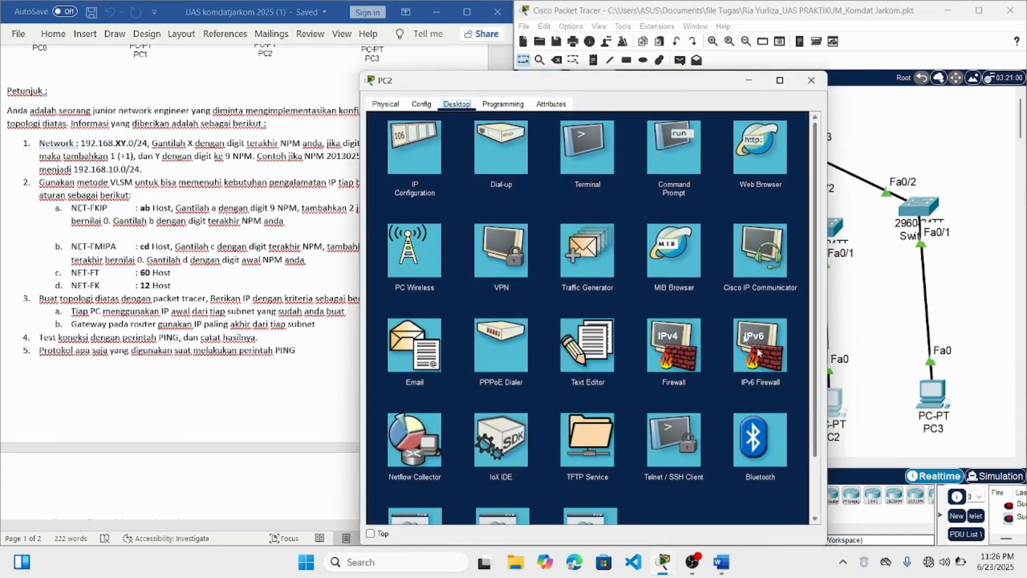
left_click(663, 145)
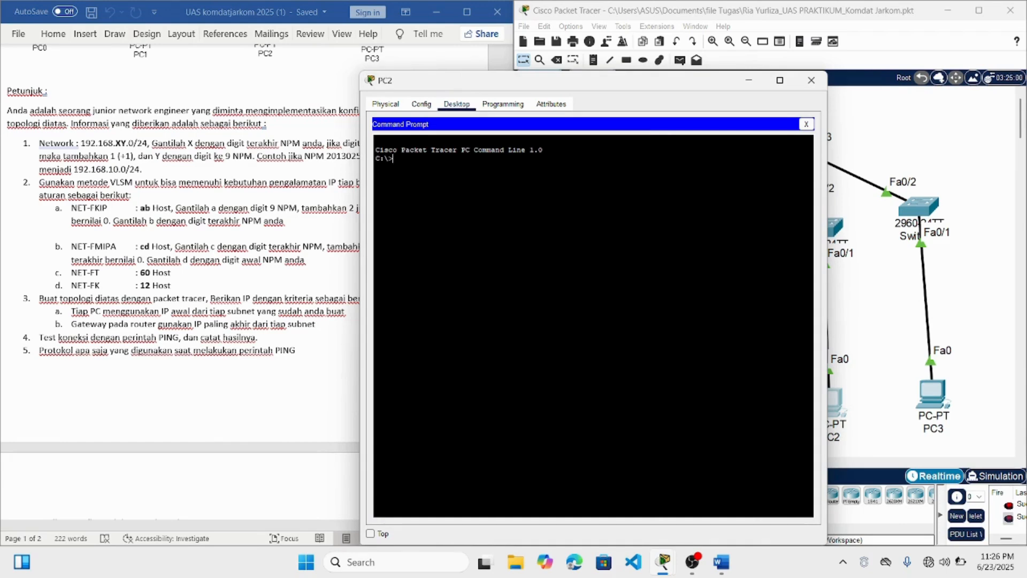
type("ping 192.168.95.1")
key("Return")
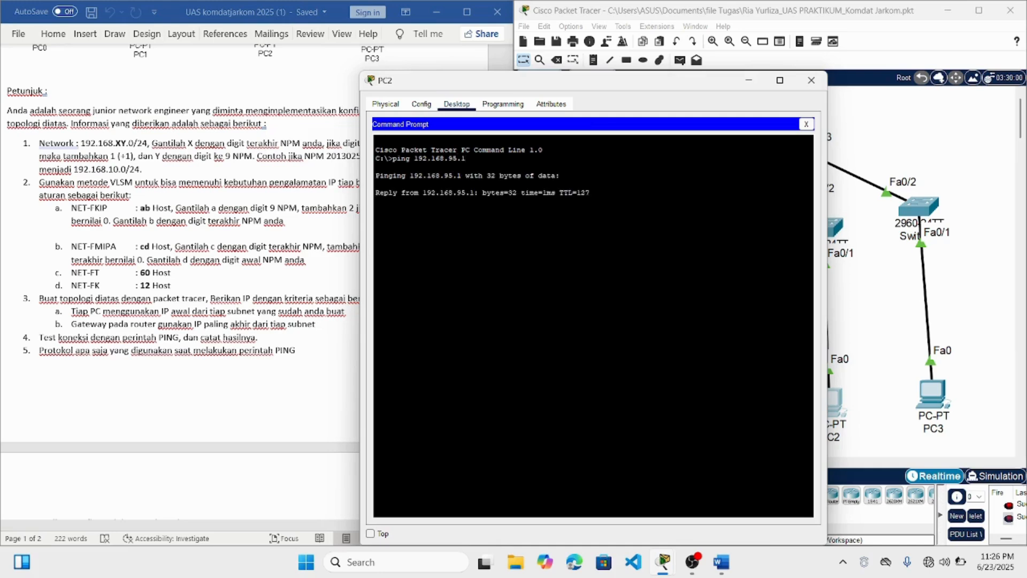
left_click(804, 80)
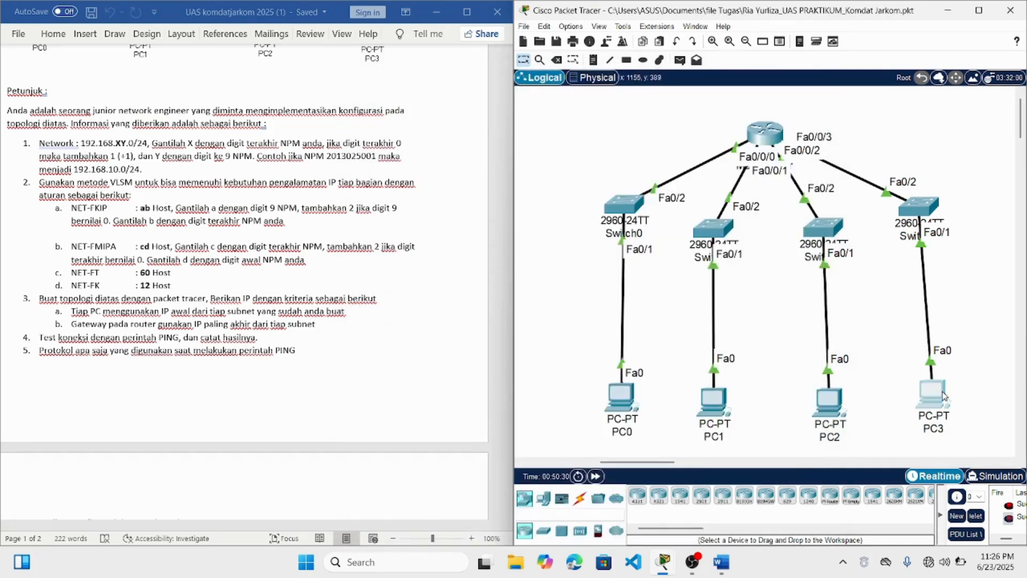
Ping 192.168.95.129 from PC3's Command Prompt and close PC3's window
left_click(942, 395)
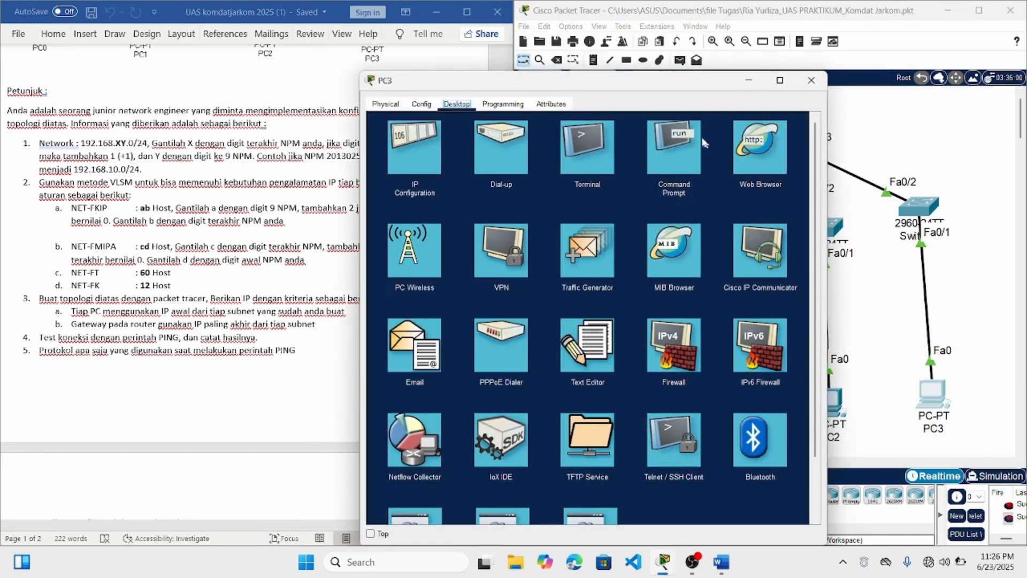
left_click(675, 137)
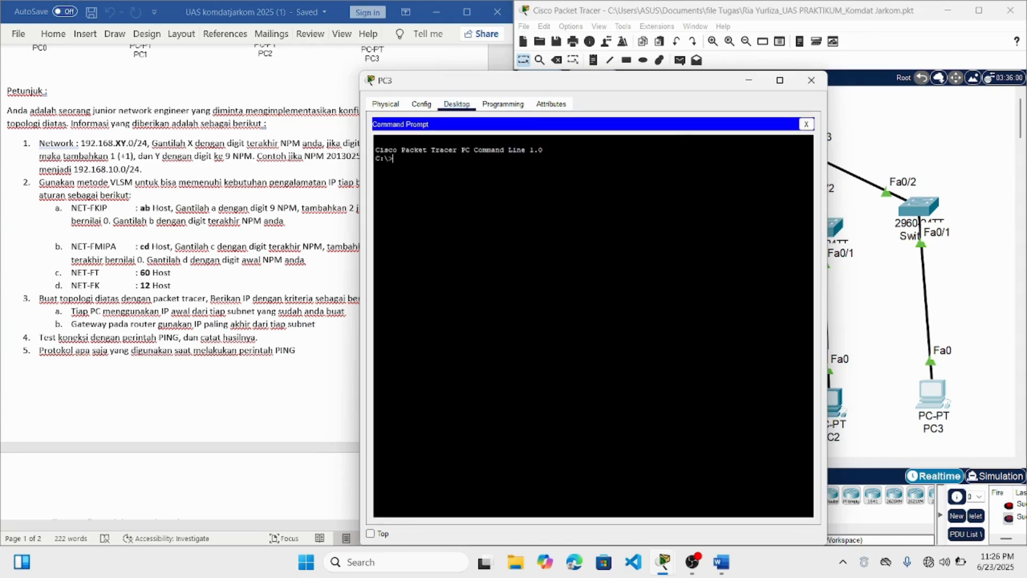
type("ping 192.168.95.129")
key("Return")
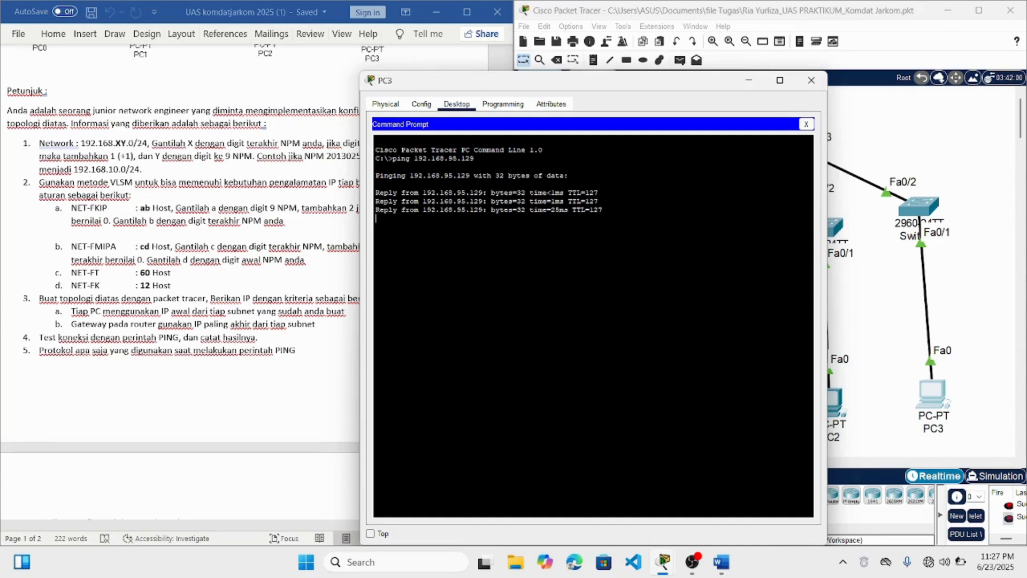
left_click(807, 83)
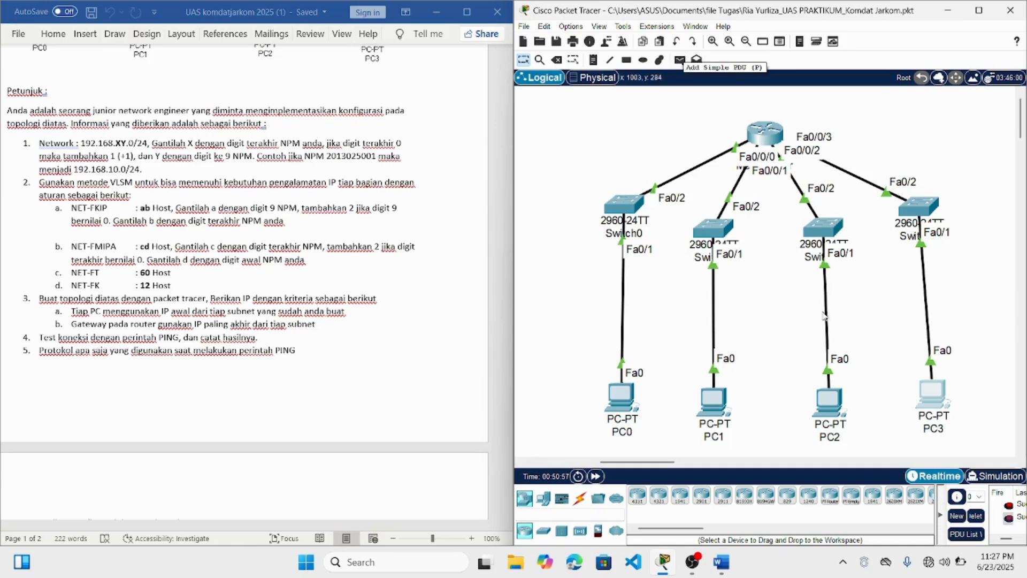
Switch to Simulation mode with the topology window widened to fit all four PCs, and play the queued packets briefly before pausing
left_click(991, 477)
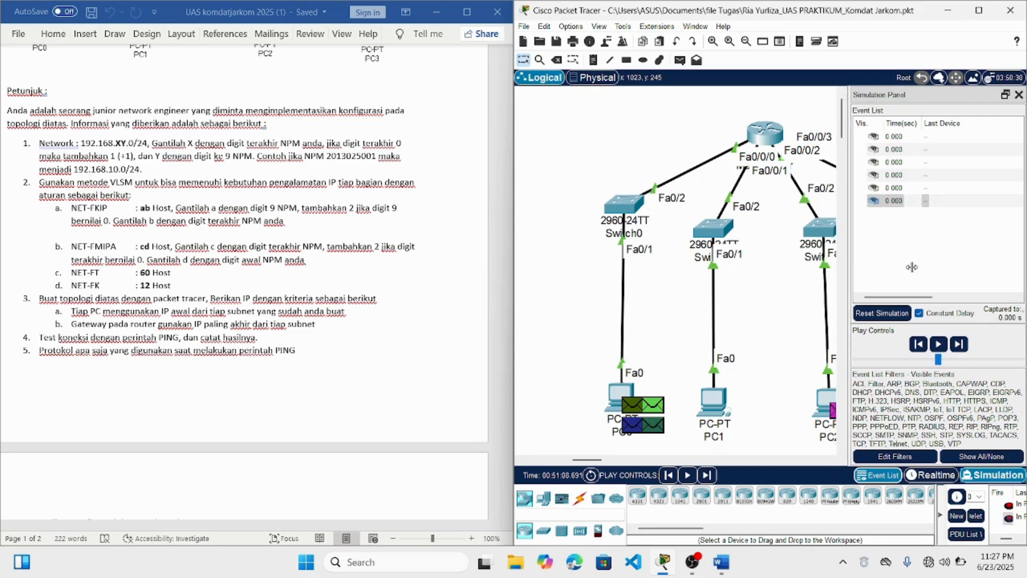
left_click_drag(944, 266, 854, 234)
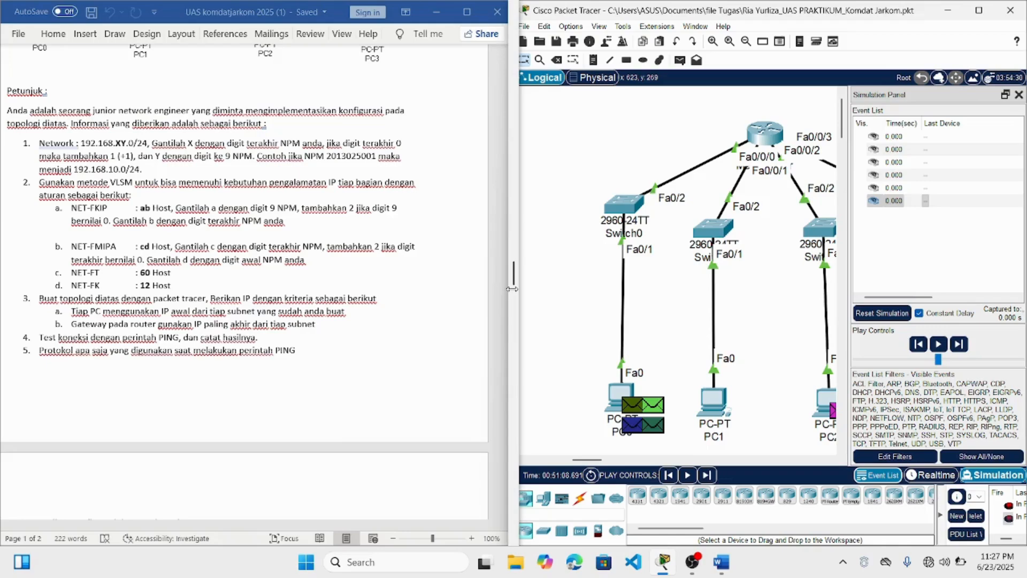
left_click_drag(509, 289, 352, 260)
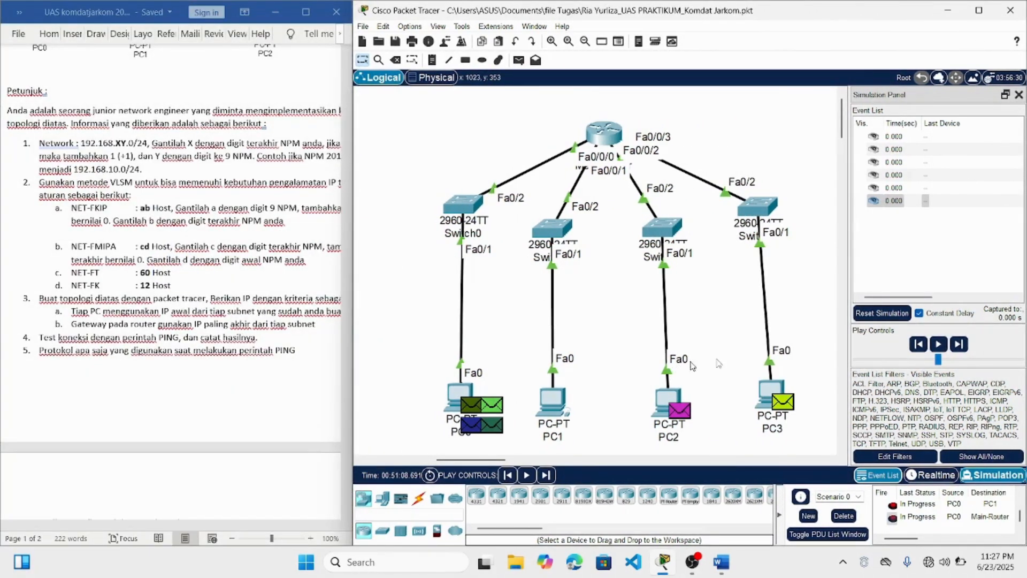
left_click(944, 349)
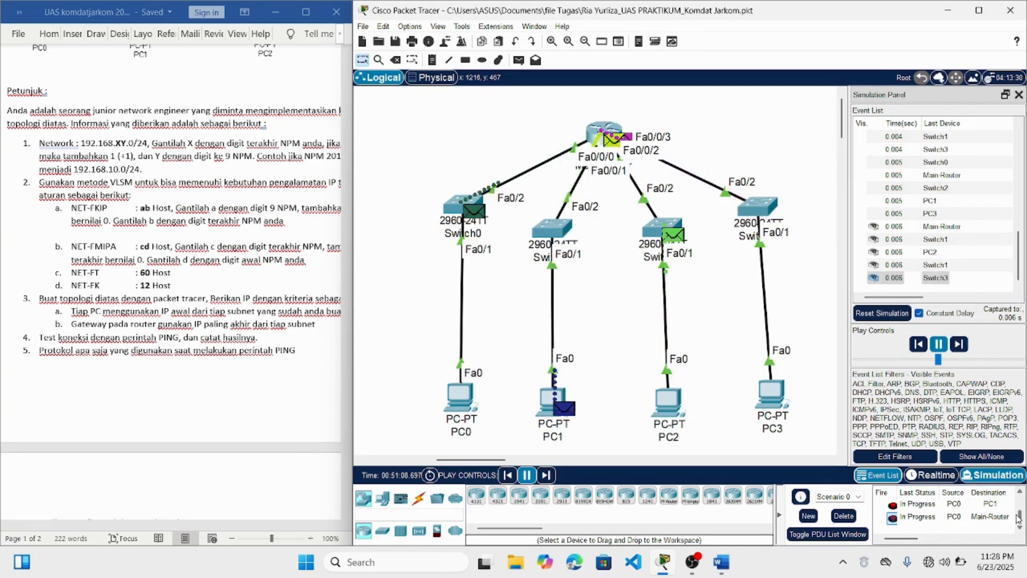
left_click(937, 343)
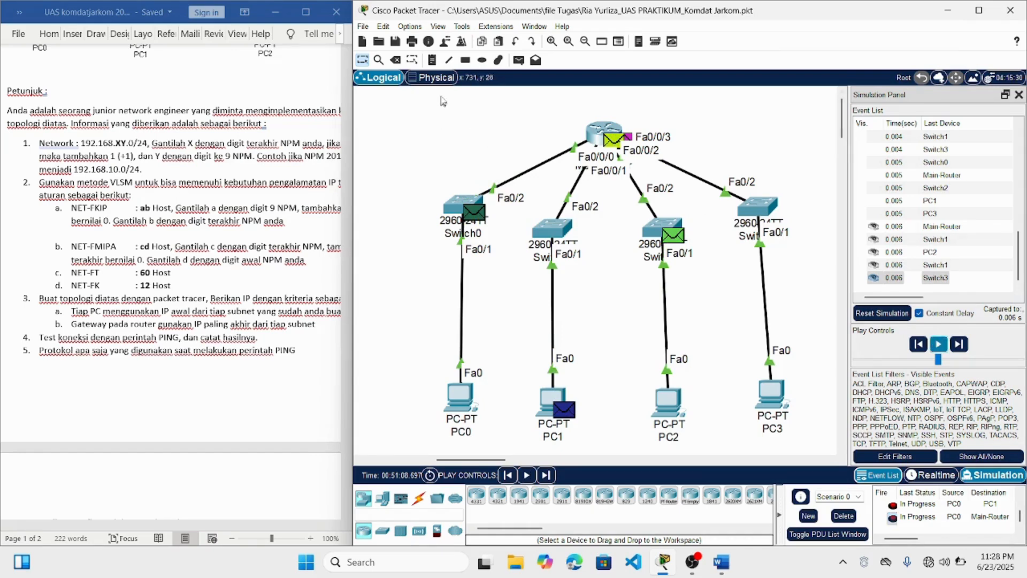
Add a simple PDU from PC0 to Main-Router and resume the simulation to follow its delivery
left_click(519, 60)
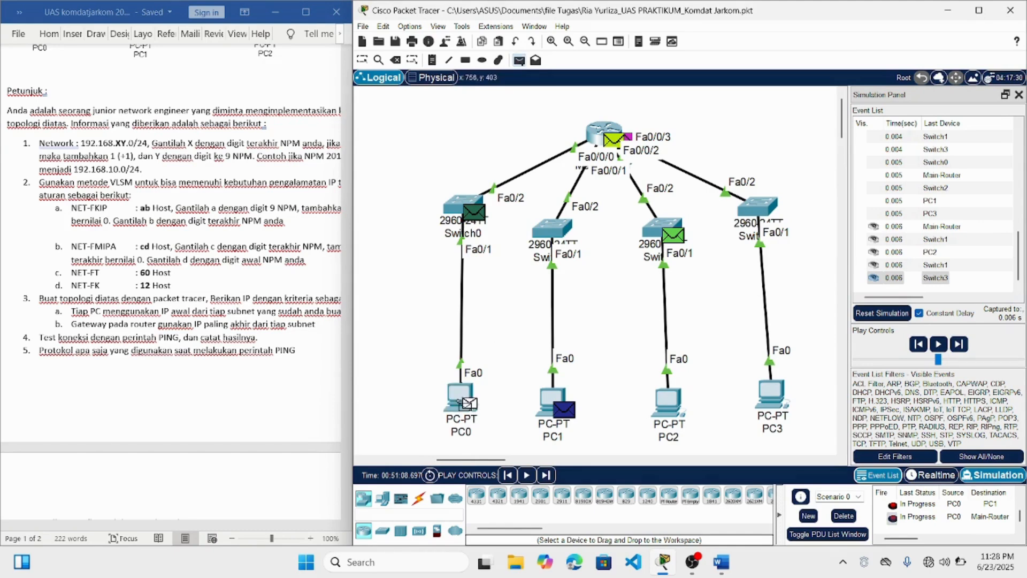
left_click(469, 402)
left_click(594, 132)
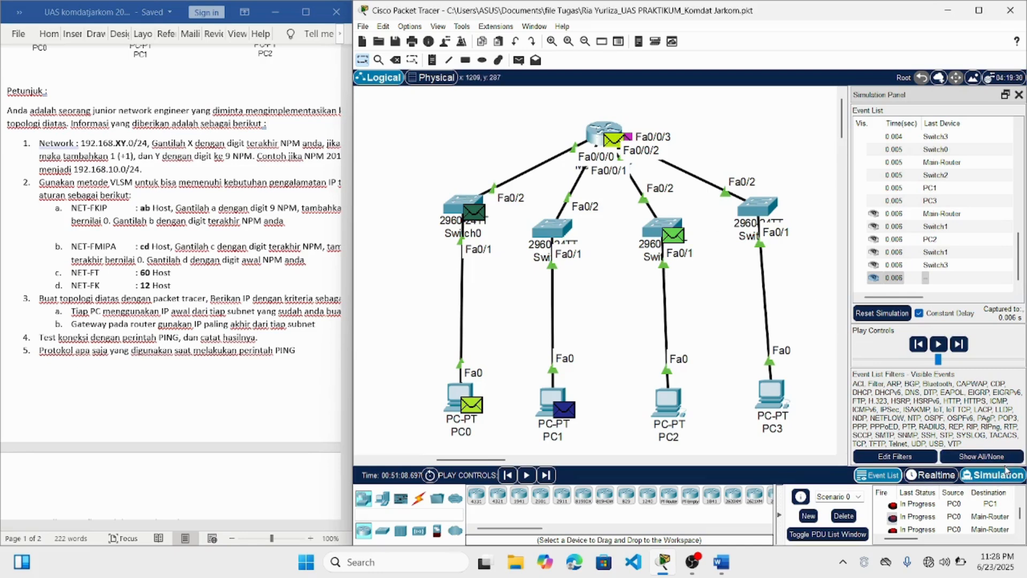
left_click_drag(1020, 516, 1023, 537)
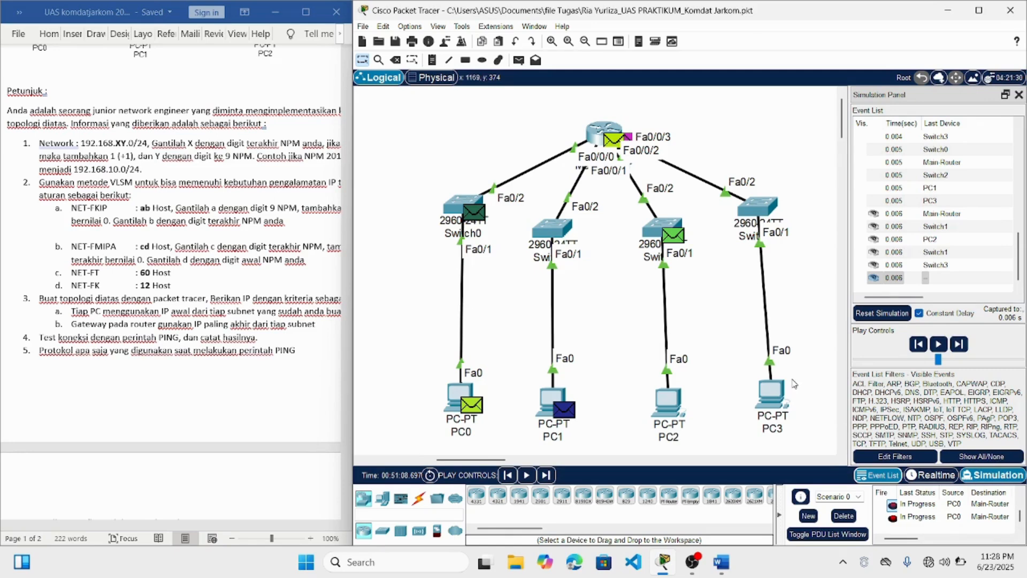
left_click(939, 344)
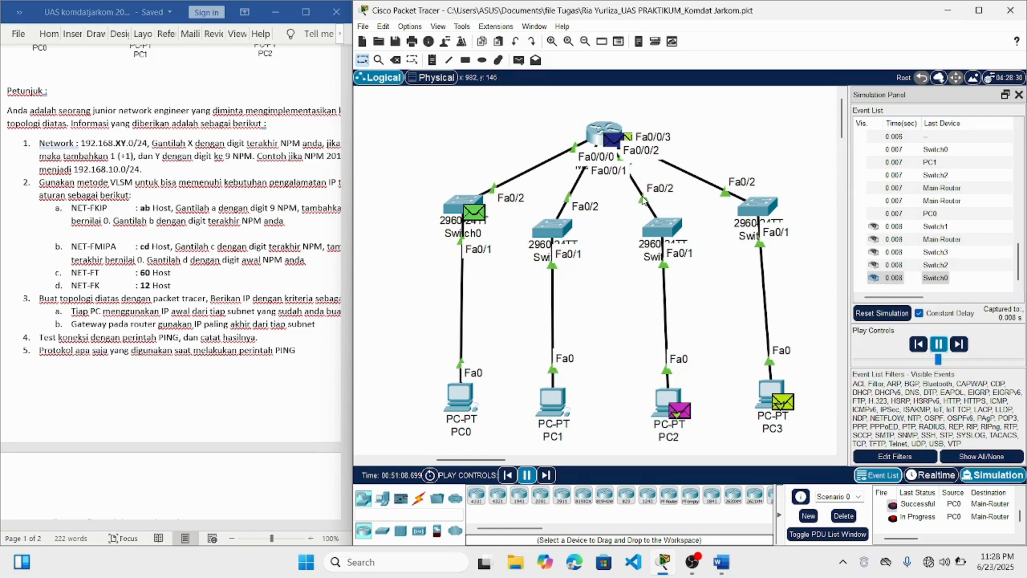
mouse_move(648, 258)
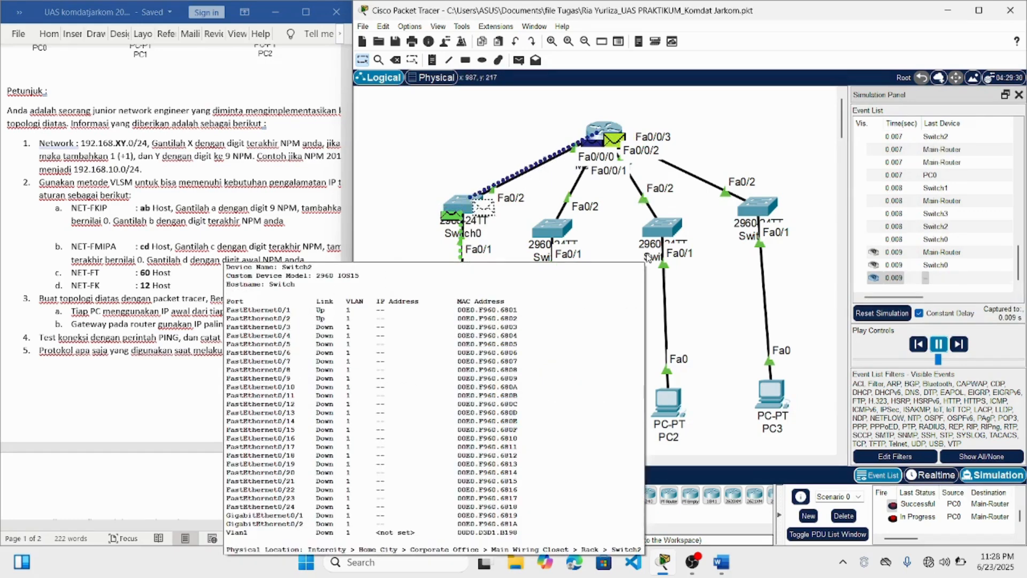